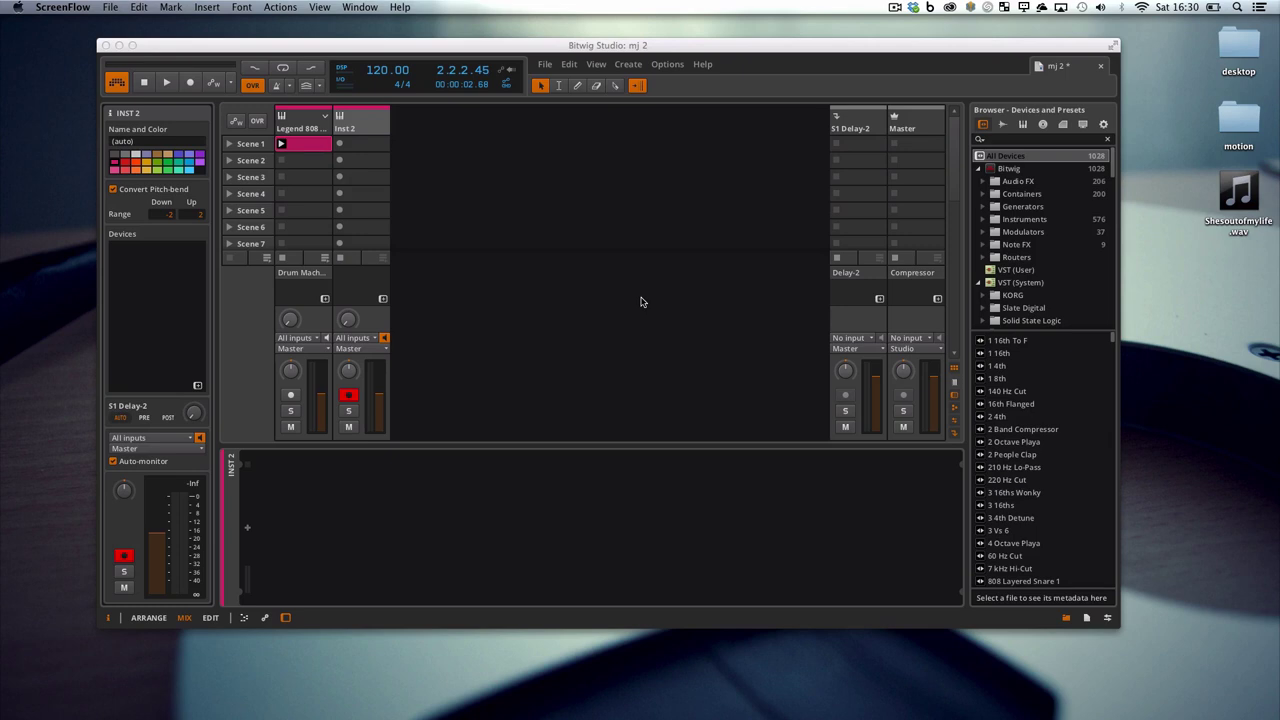
Step: Select the Legend 808 drum track and play, then stop, its pattern
{"action": "left_click", "coordinate": [292, 124]}
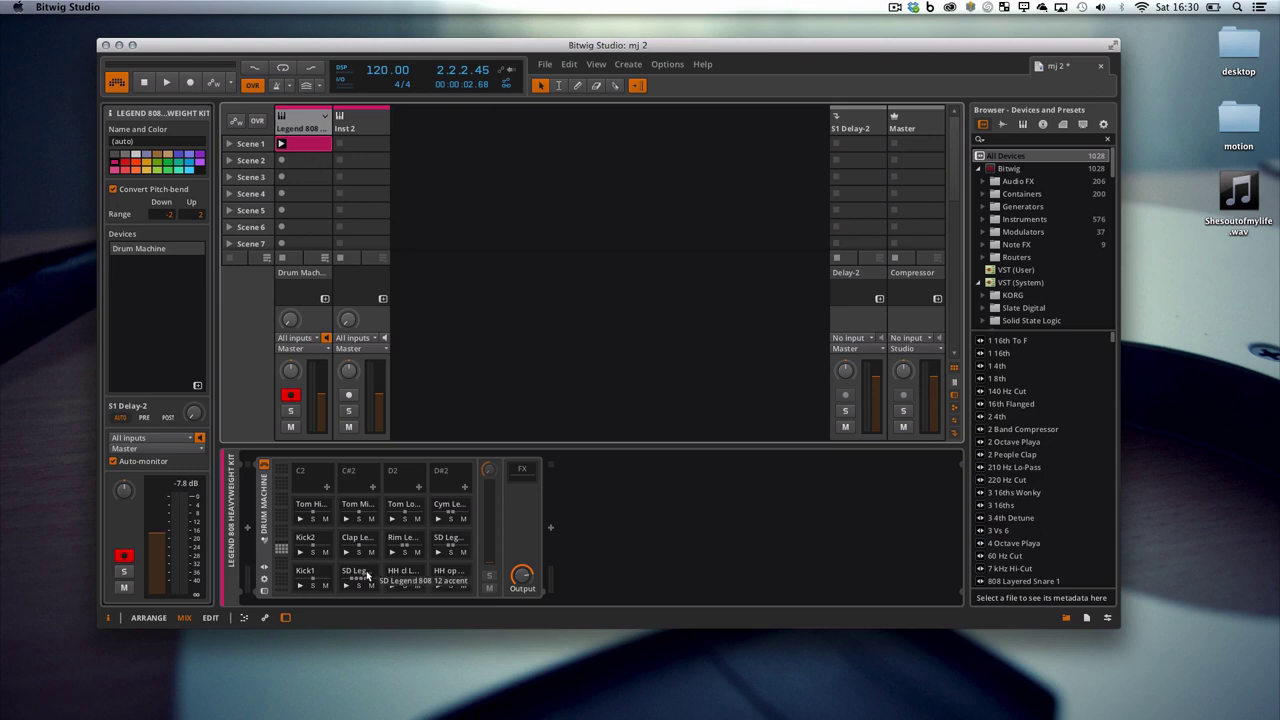
{"action": "key", "text": "space"}
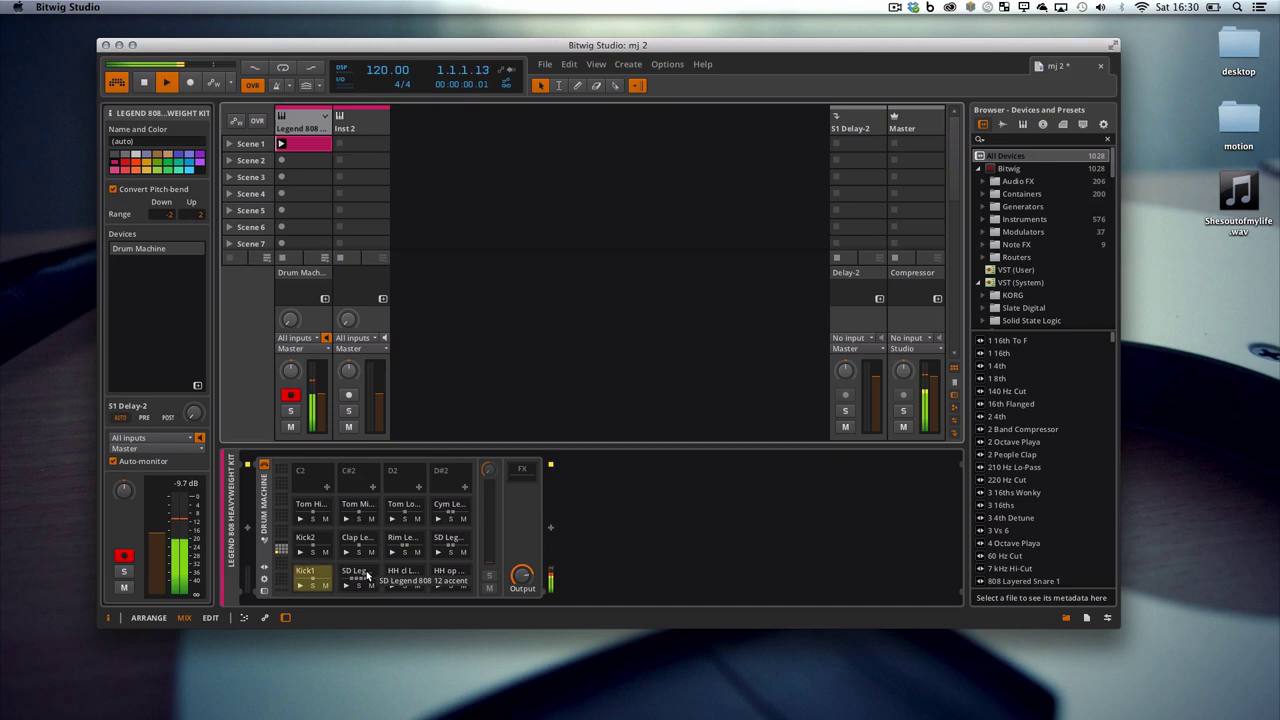
{"action": "key", "text": "space"}
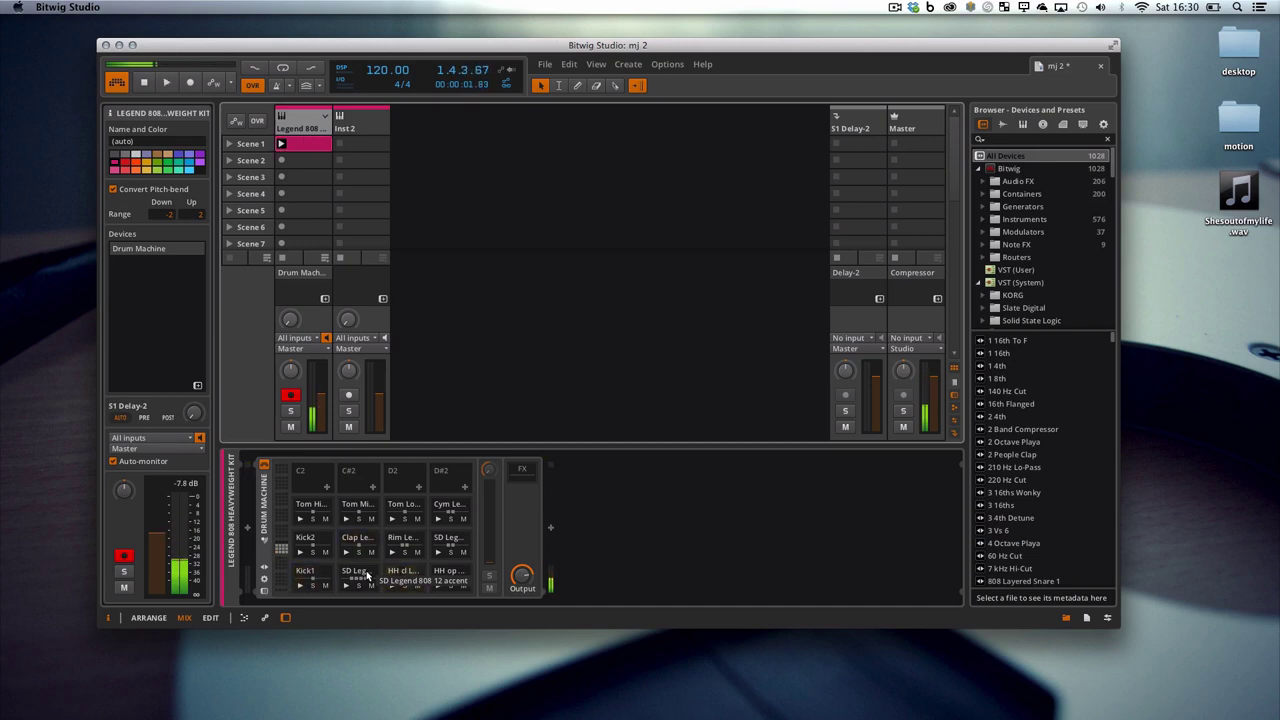
Step: Add a Sampler instrument to the empty Inst 2 track and pick Shesoutofmylife.wav
{"action": "left_click", "coordinate": [363, 130]}
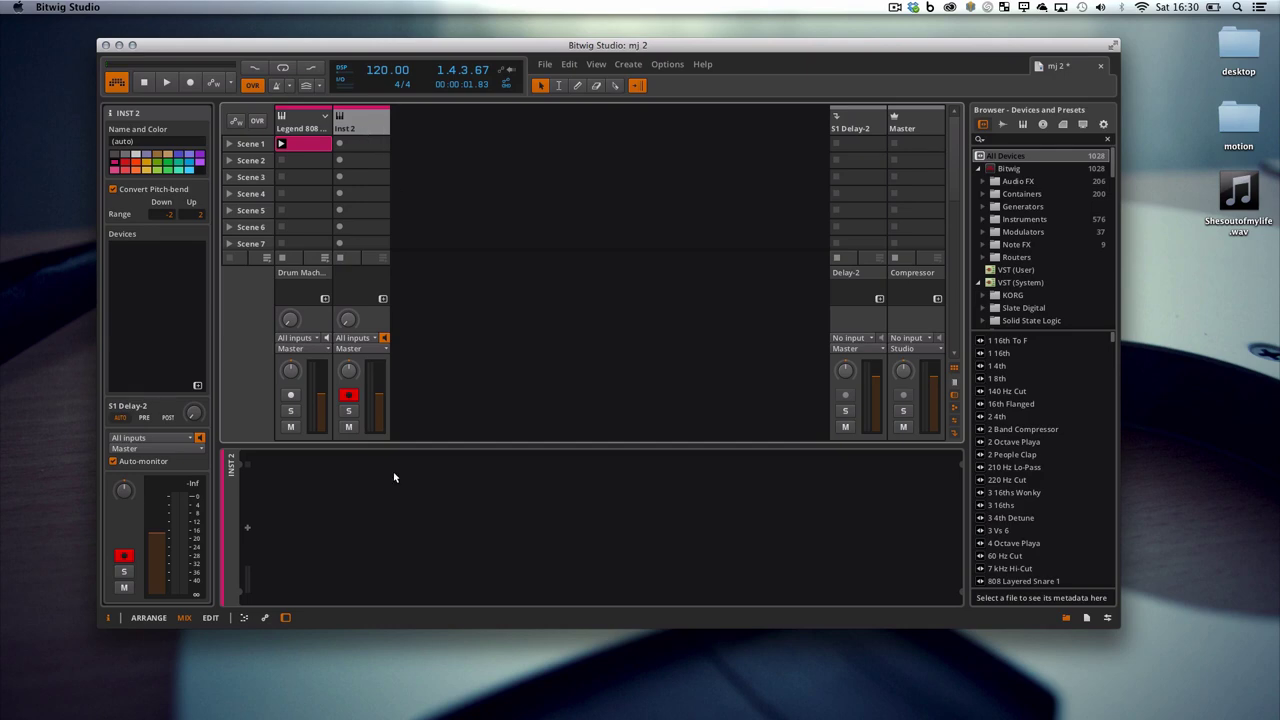
{"action": "left_click", "coordinate": [247, 528]}
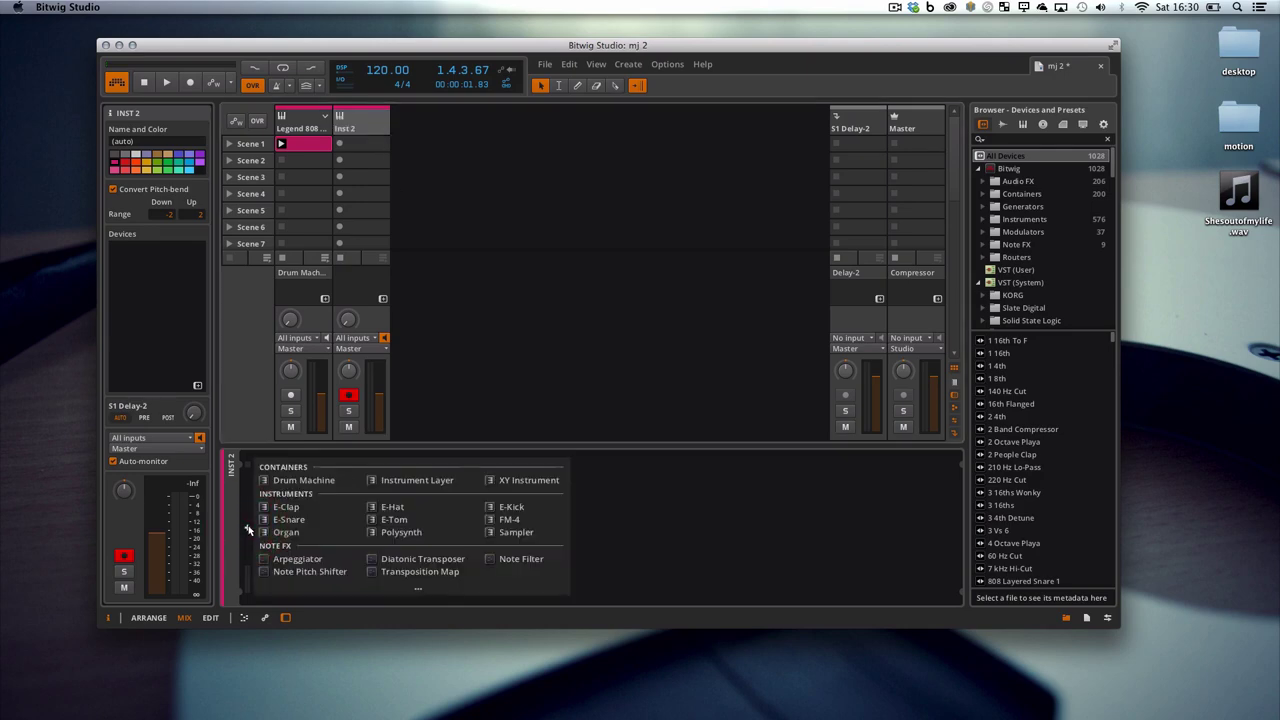
{"action": "left_click", "coordinate": [530, 536]}
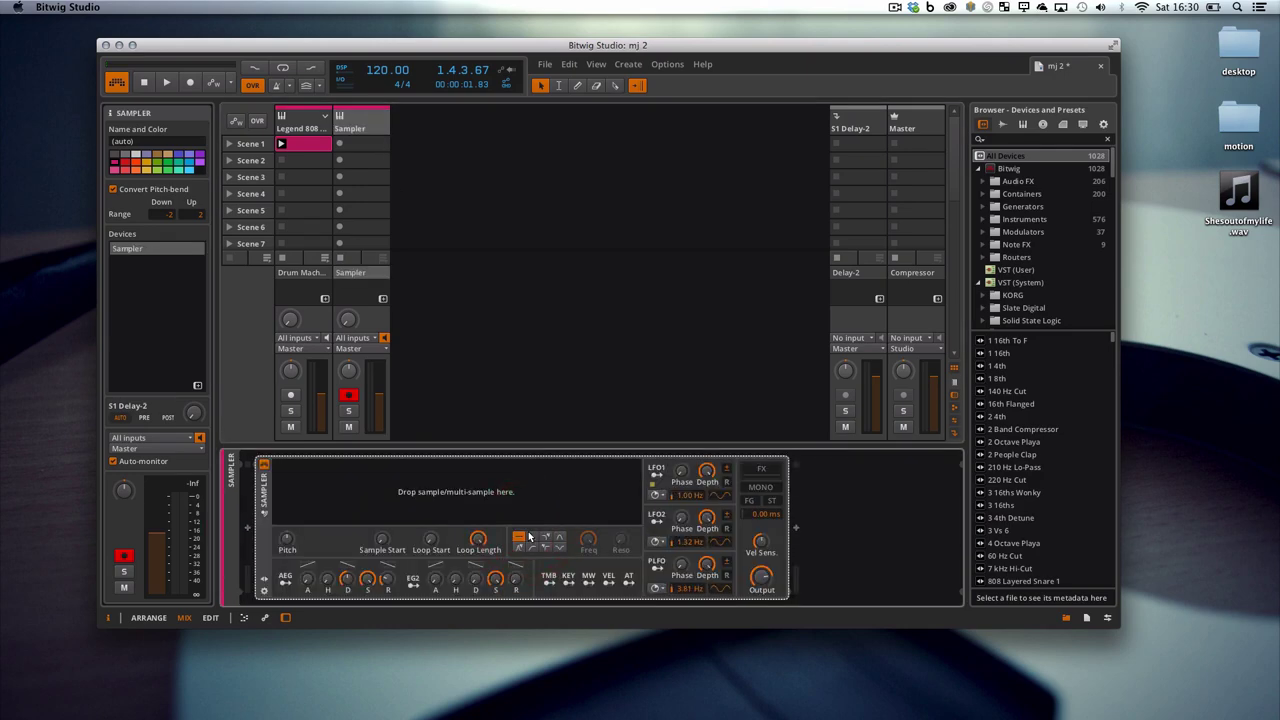
{"action": "left_click", "coordinate": [1229, 188]}
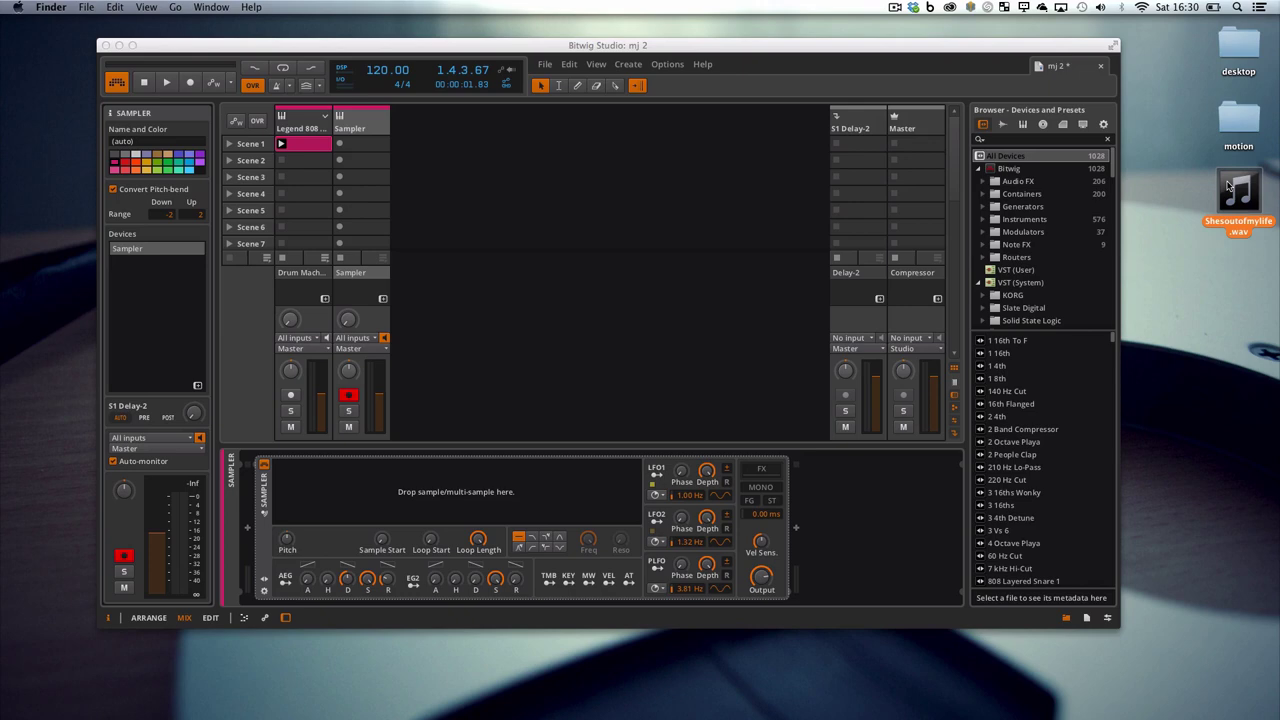
Step: Load Shesoutofmylife.wav into the Sampler, zoom the waveform, and nudge the sample start later
{"action": "left_click_drag", "start_coordinate": [1229, 186], "coordinate": [457, 485]}
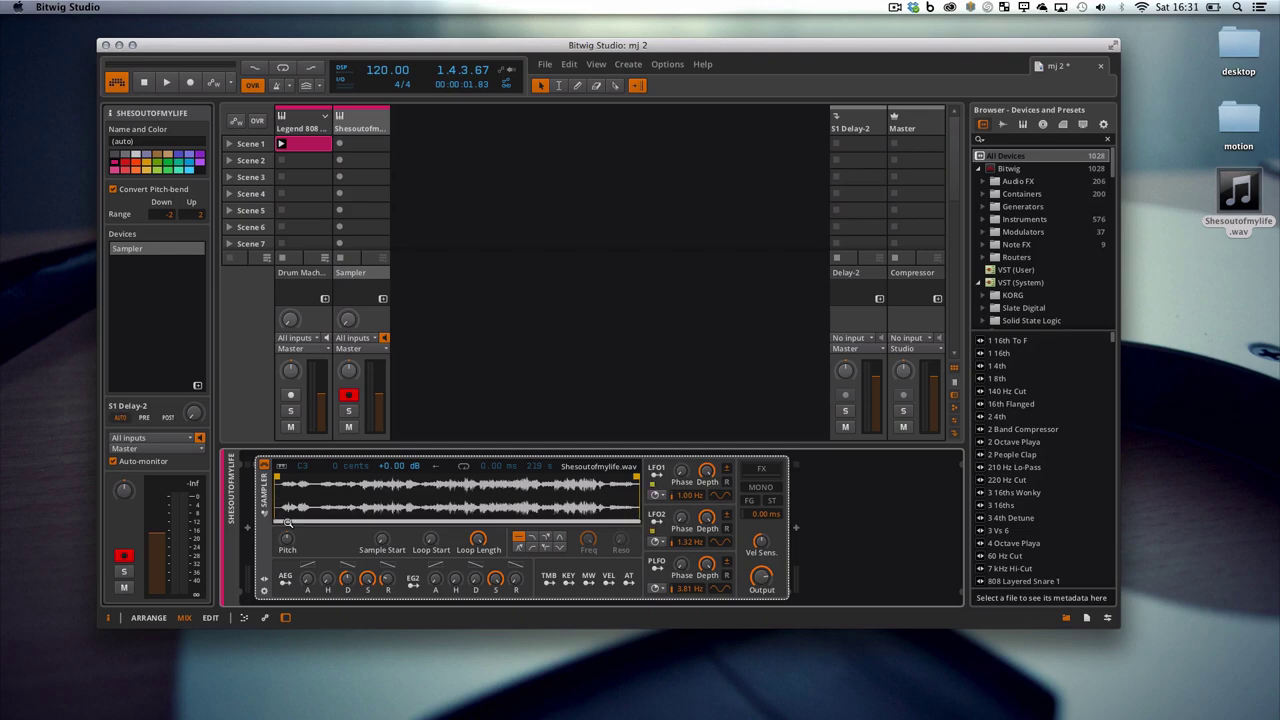
{"action": "mouse_move", "coordinate": [287, 522]}
{"action": "left_mouse_down"}
{"action": "mouse_move", "coordinate": [330, 545]}
{"action": "mouse_move", "coordinate": [416, 555]}
{"action": "mouse_move", "coordinate": [300, 578]}
{"action": "mouse_move", "coordinate": [287, 522]}
{"action": "left_mouse_up"}
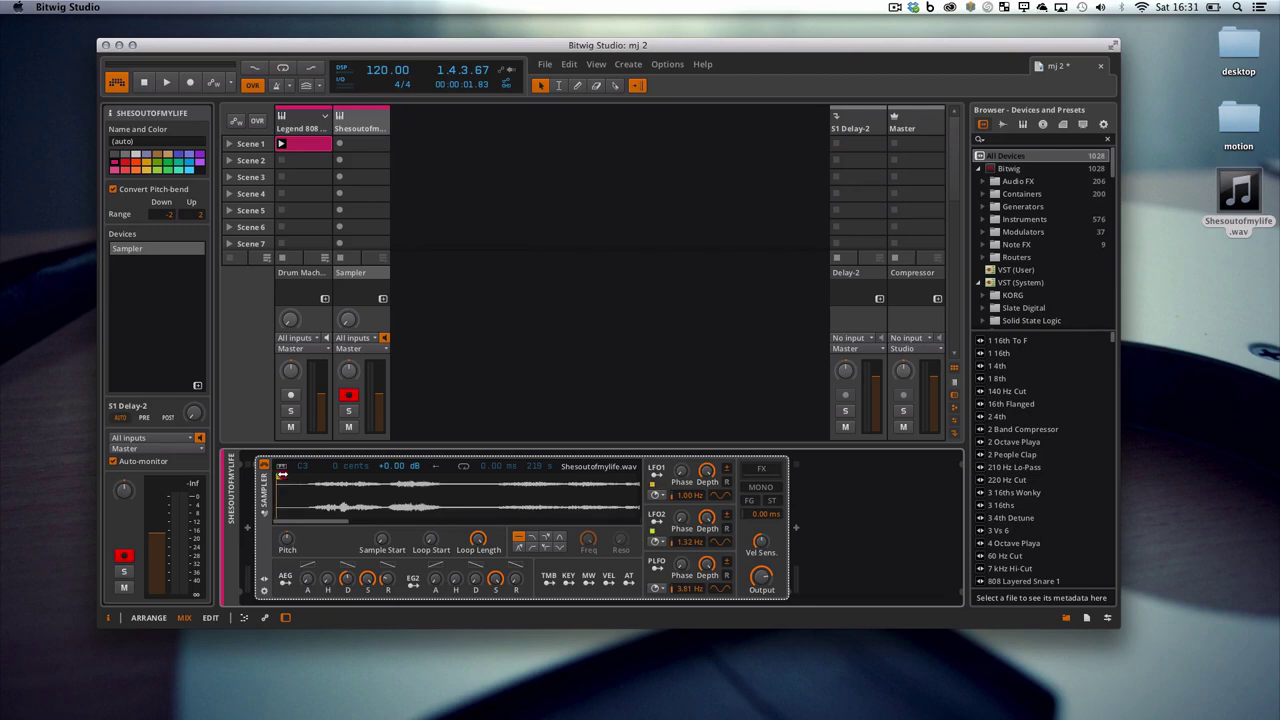
{"action": "left_click_drag", "start_coordinate": [283, 476], "coordinate": [314, 478]}
Step: Create an empty Scene 1 clip, open it, and add a note at its start
{"action": "double_click", "coordinate": [357, 146]}
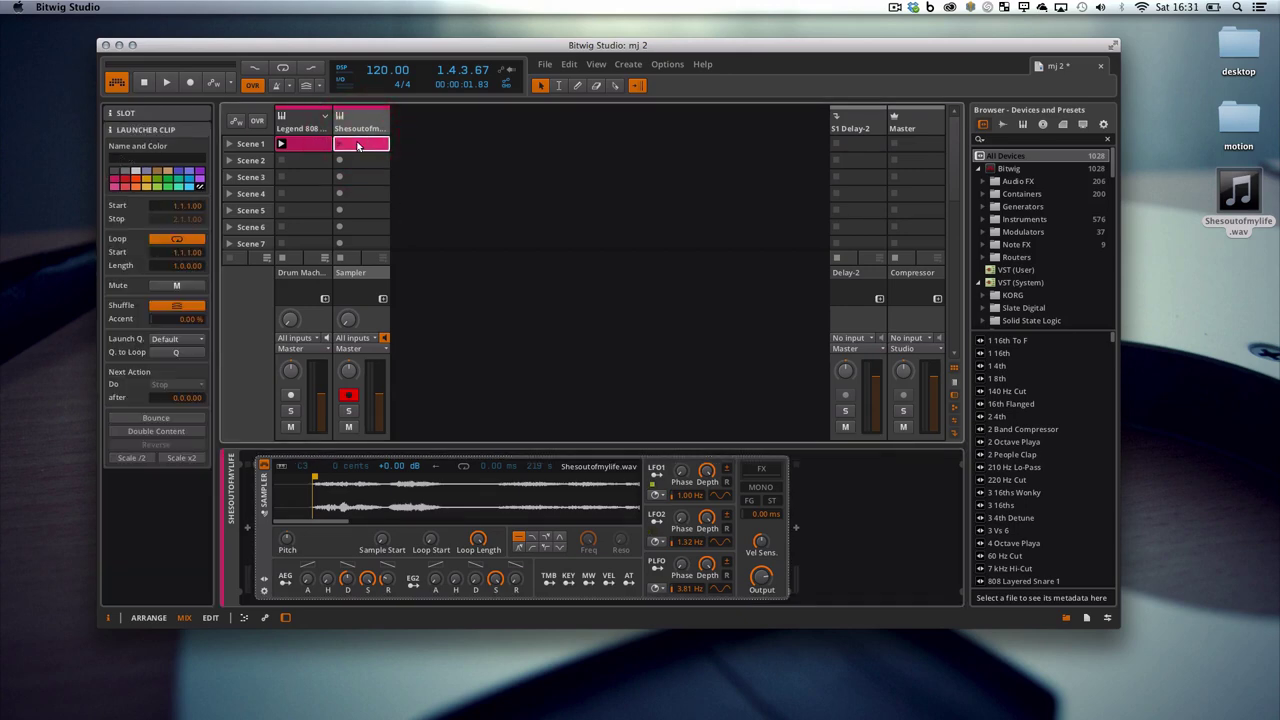
{"action": "double_click", "coordinate": [358, 146]}
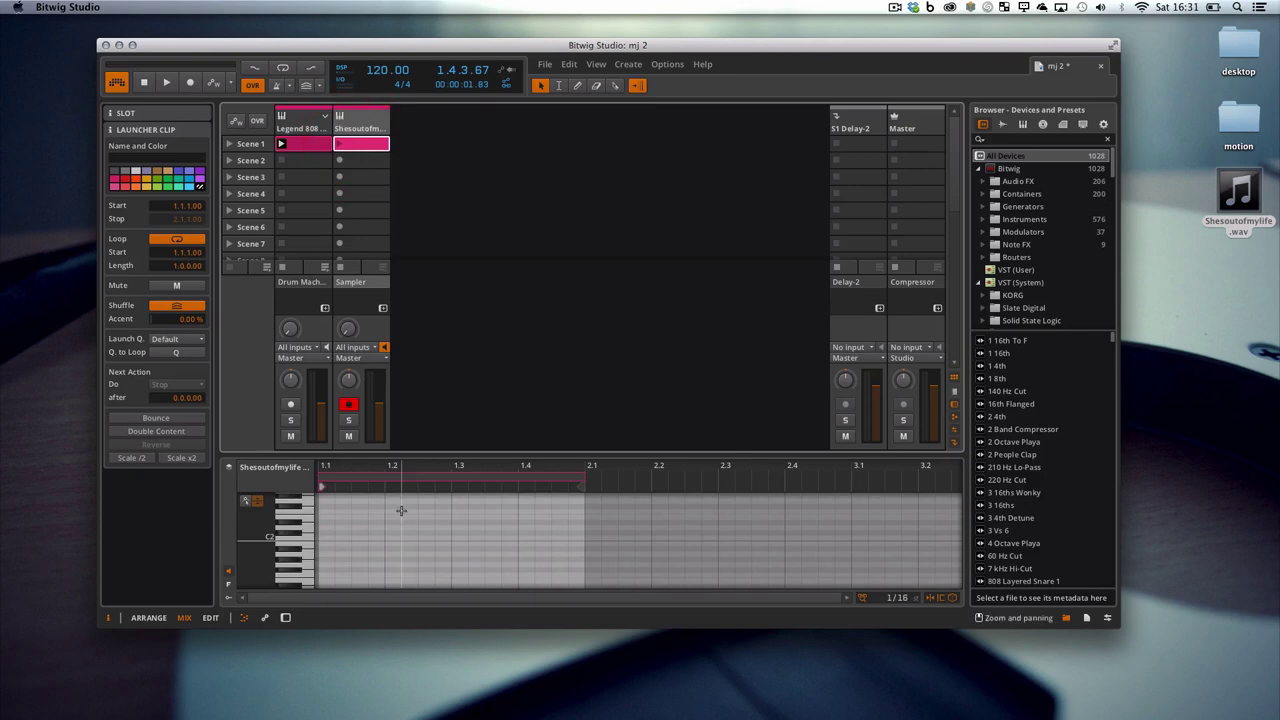
{"action": "double_click", "coordinate": [334, 526]}
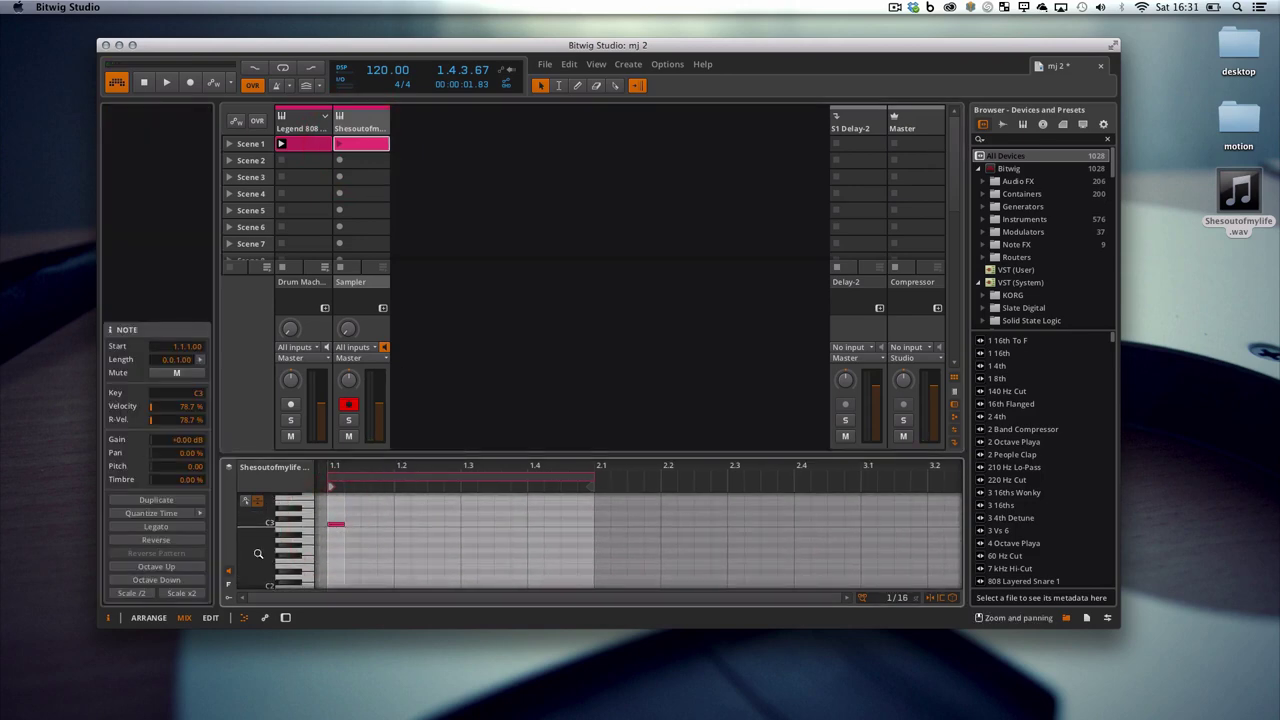
Step: Fold the rows to C3, add notes on beats 1.2, 1.3 and 1.4, and launch the clip
{"action": "left_click", "coordinate": [229, 585]}
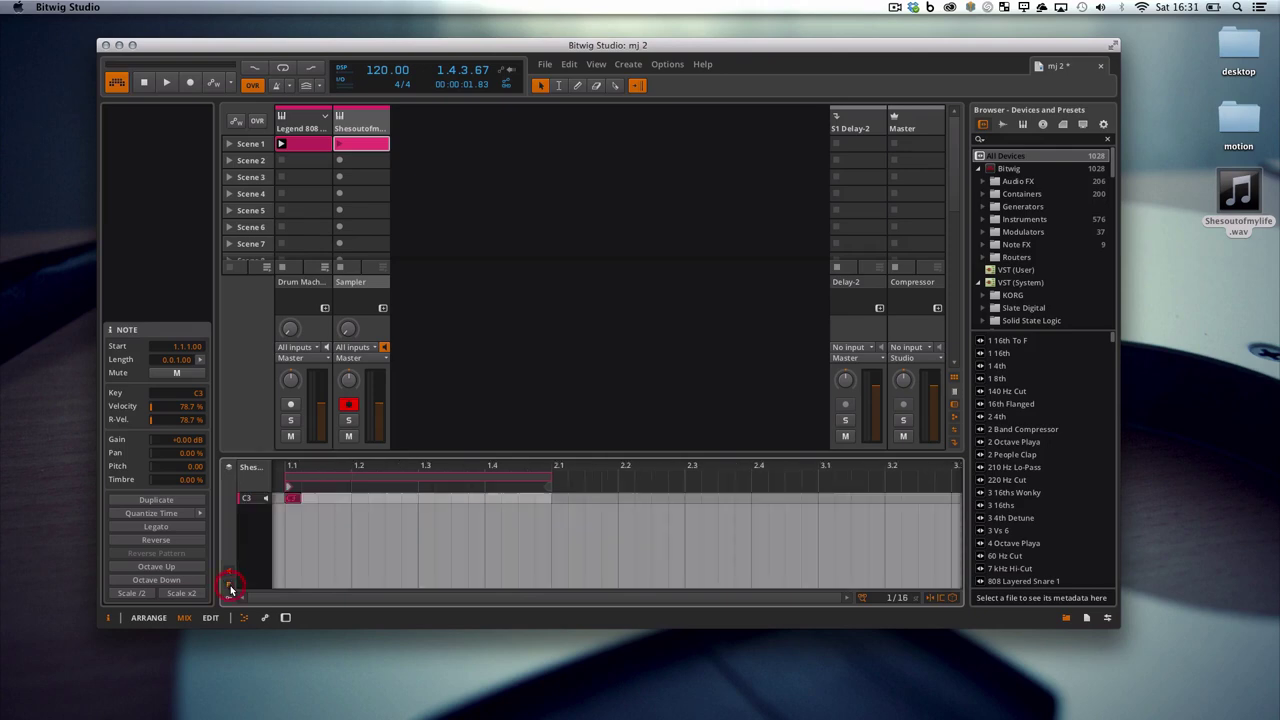
{"action": "double_click", "coordinate": [359, 498]}
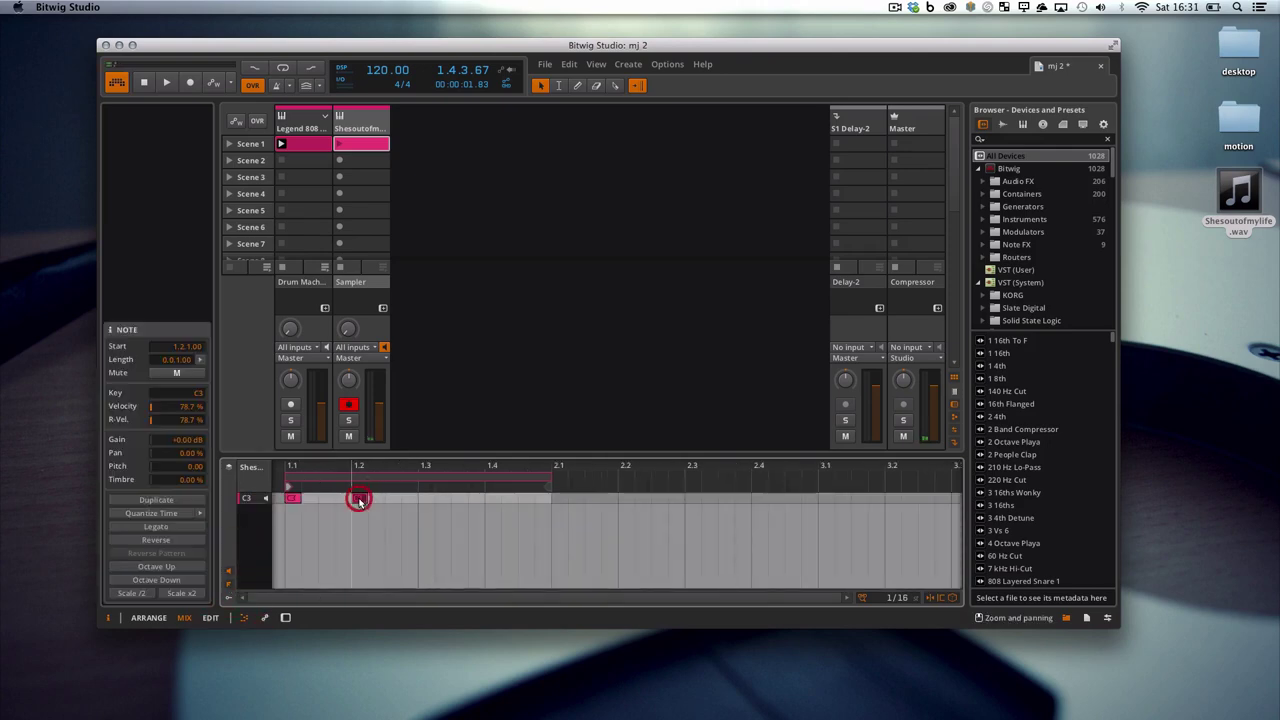
{"action": "double_click", "coordinate": [426, 498]}
{"action": "double_click", "coordinate": [492, 498]}
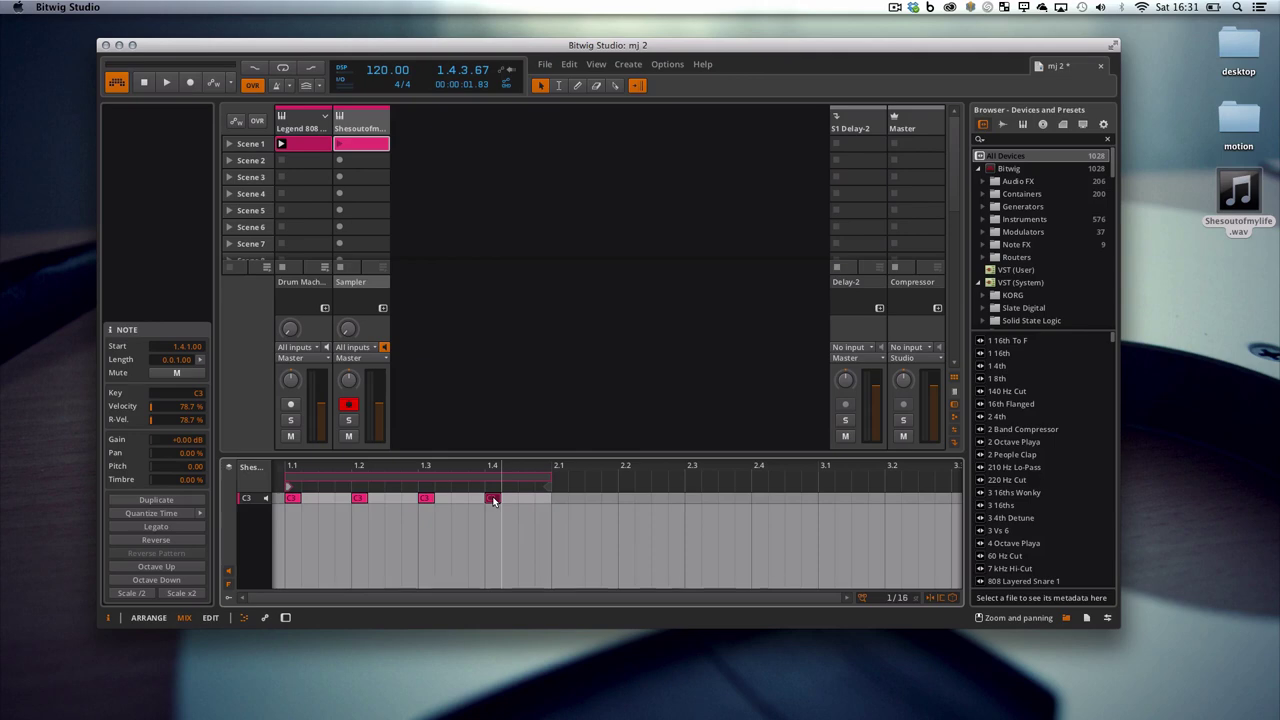
{"action": "left_click", "coordinate": [338, 145]}
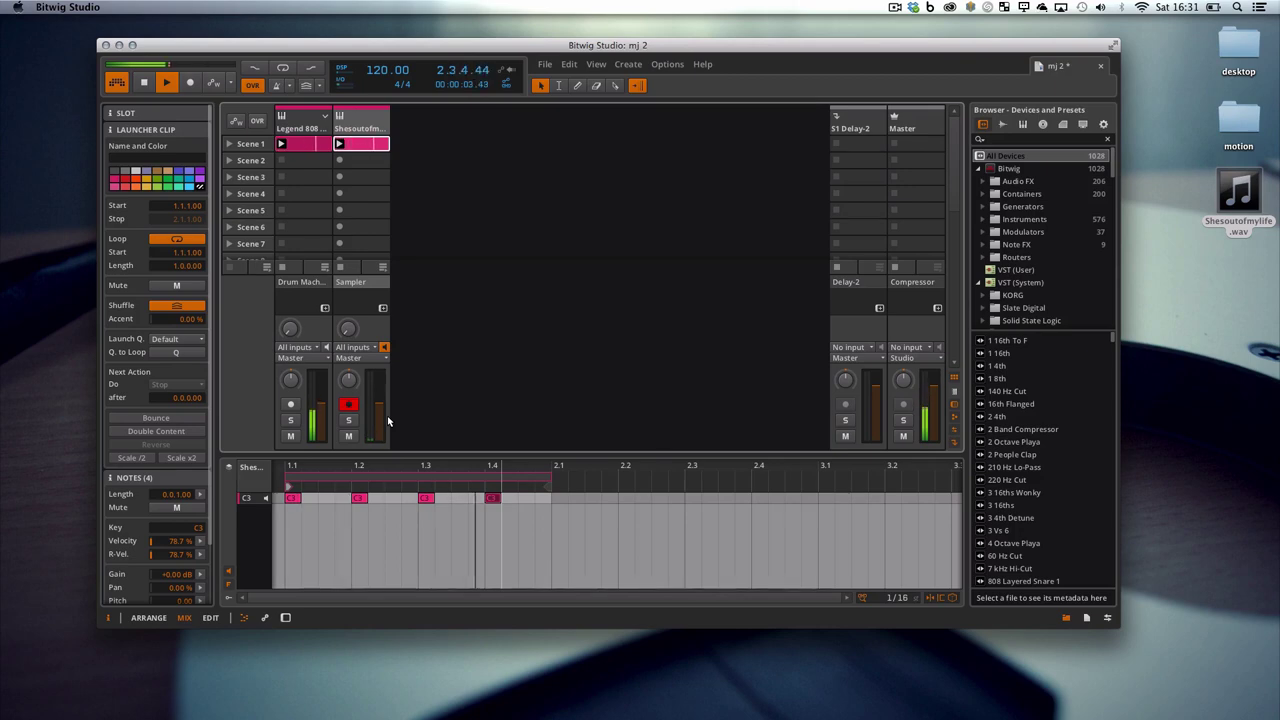
Step: Stop playback and bring back the Sampler device with its Shesoutofmylife.wav waveform
{"action": "key", "text": "space"}
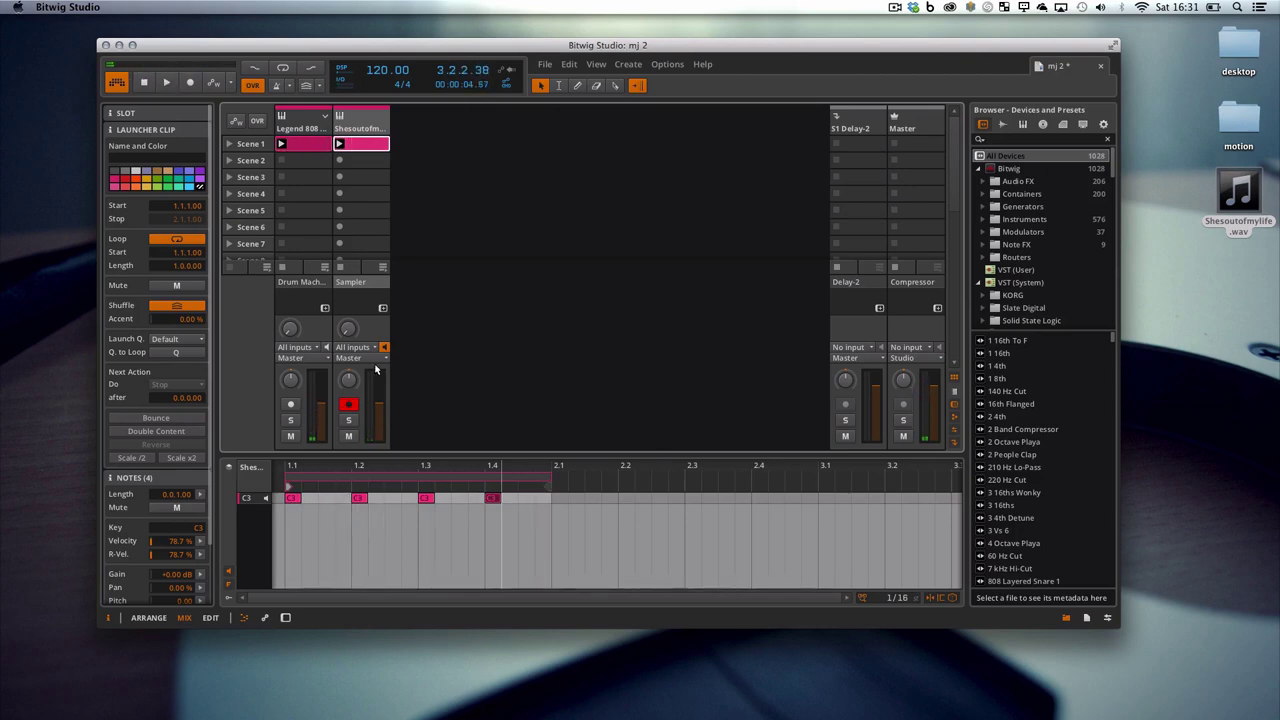
{"action": "left_click", "coordinate": [348, 121]}
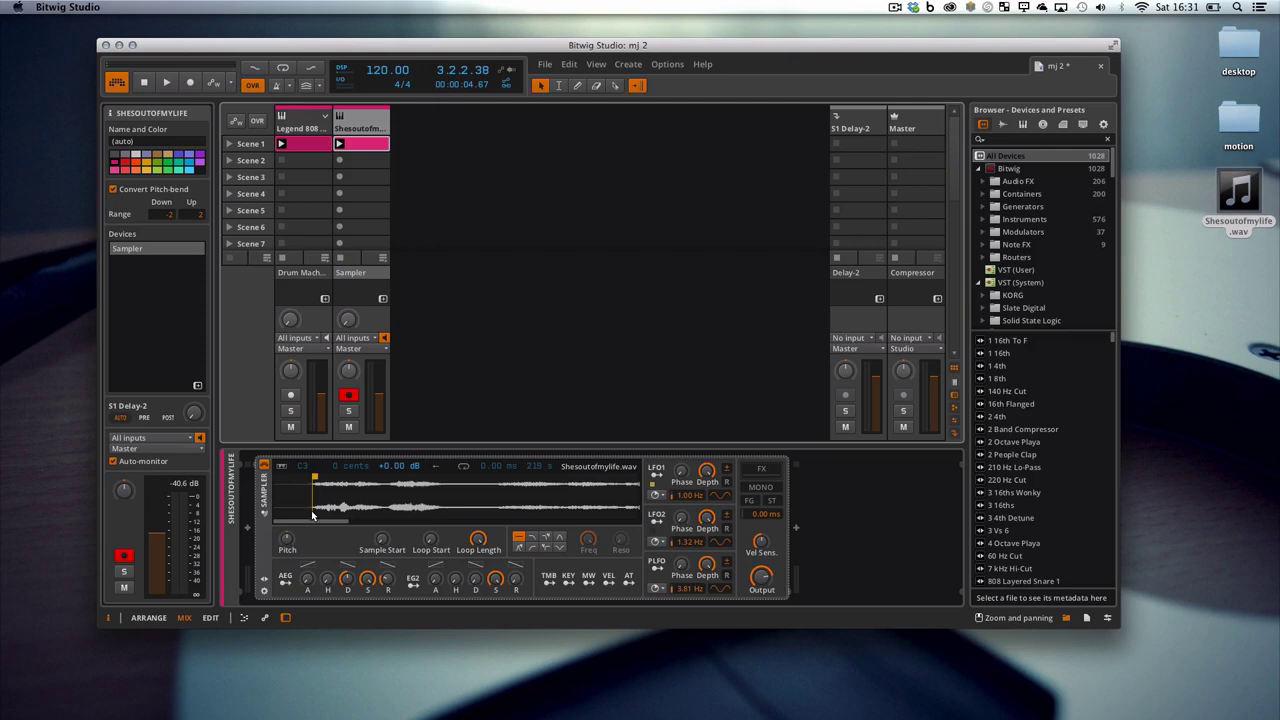
{"action": "mouse_move", "coordinate": [313, 515]}
{"action": "left_mouse_down"}
{"action": "mouse_move", "coordinate": [367, 515]}
{"action": "mouse_move", "coordinate": [400, 479]}
{"action": "mouse_move", "coordinate": [436, 476]}
{"action": "left_mouse_up"}
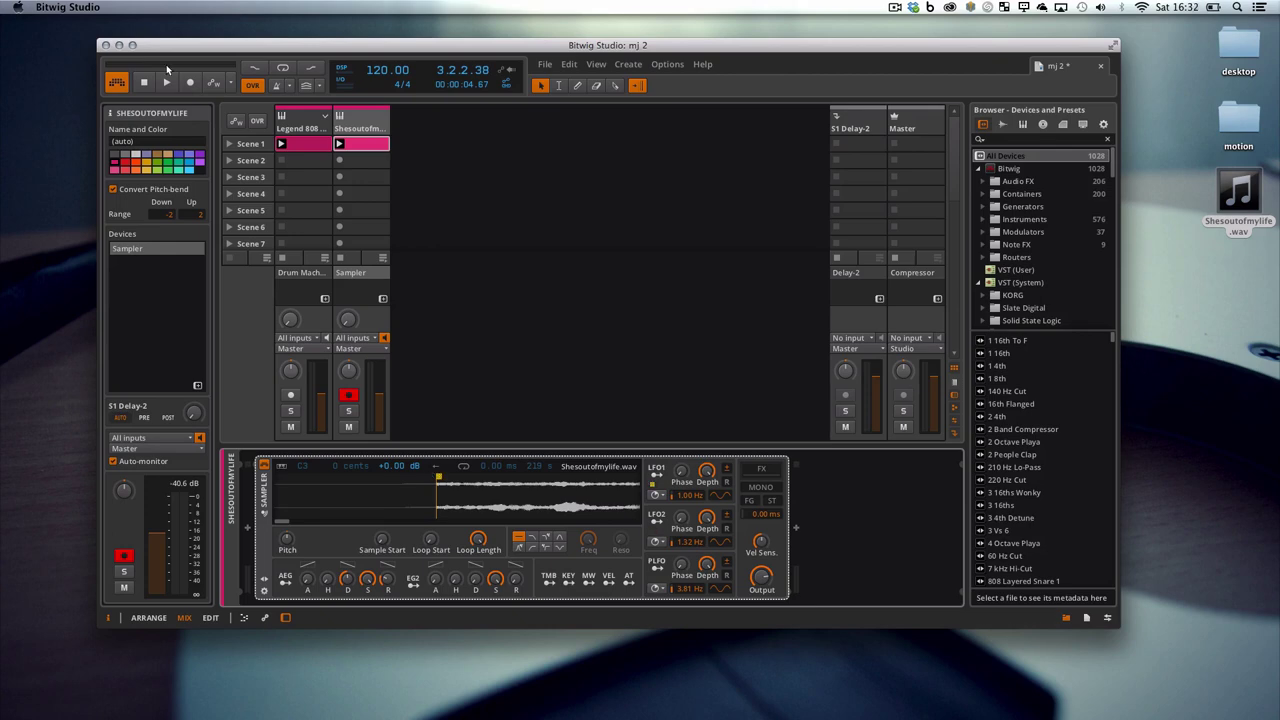
Step: Switch the window to full screen and add a Compressor after the Sampler
{"action": "left_click", "coordinate": [596, 64]}
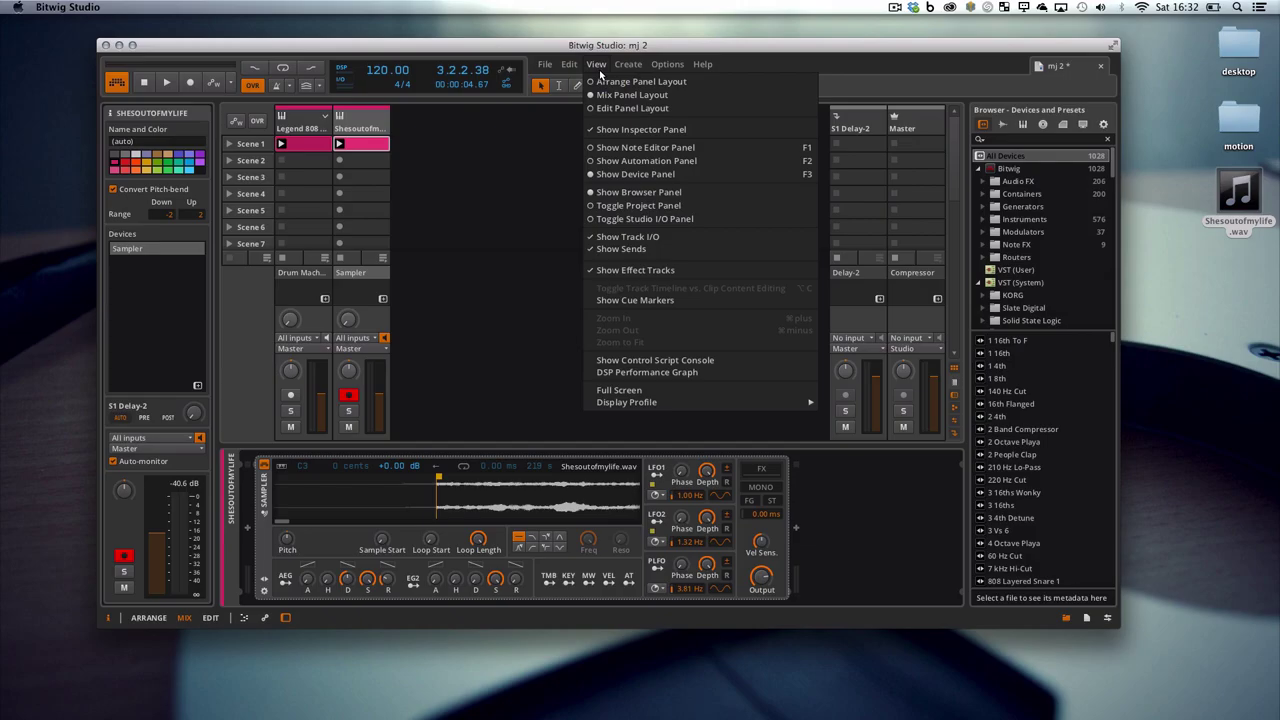
{"action": "left_click", "coordinate": [619, 390]}
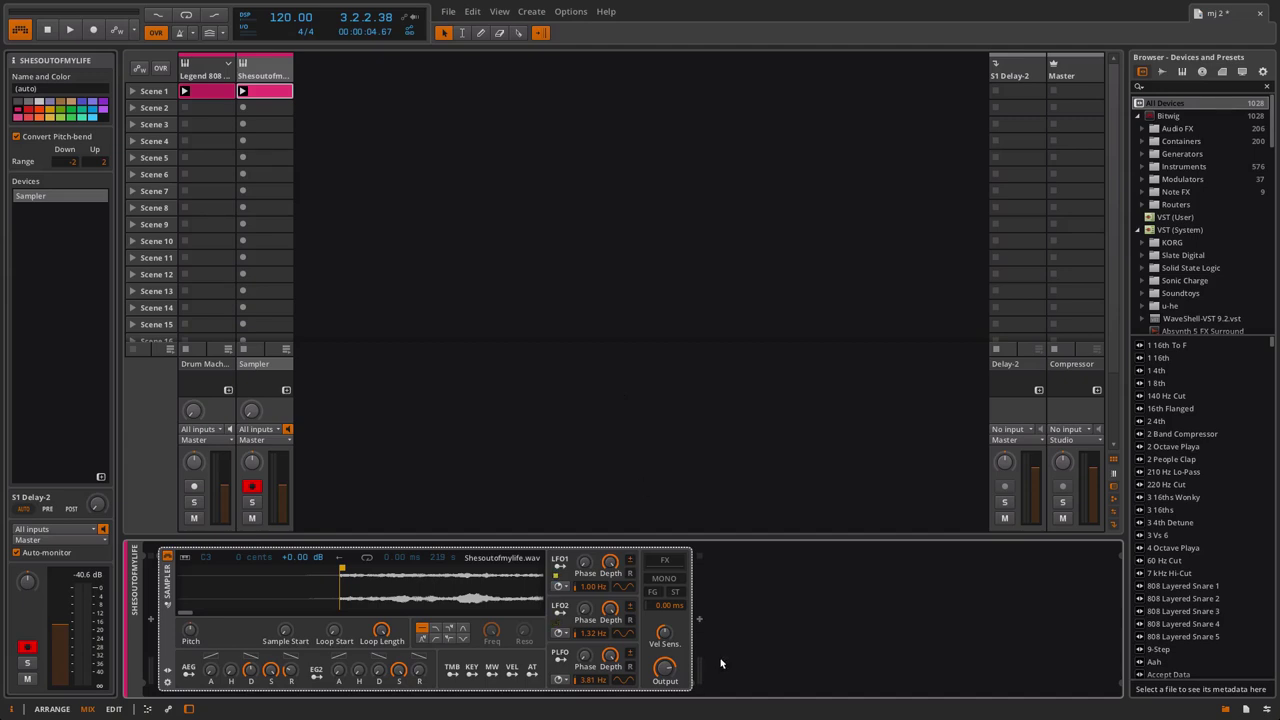
{"action": "left_click", "coordinate": [699, 618]}
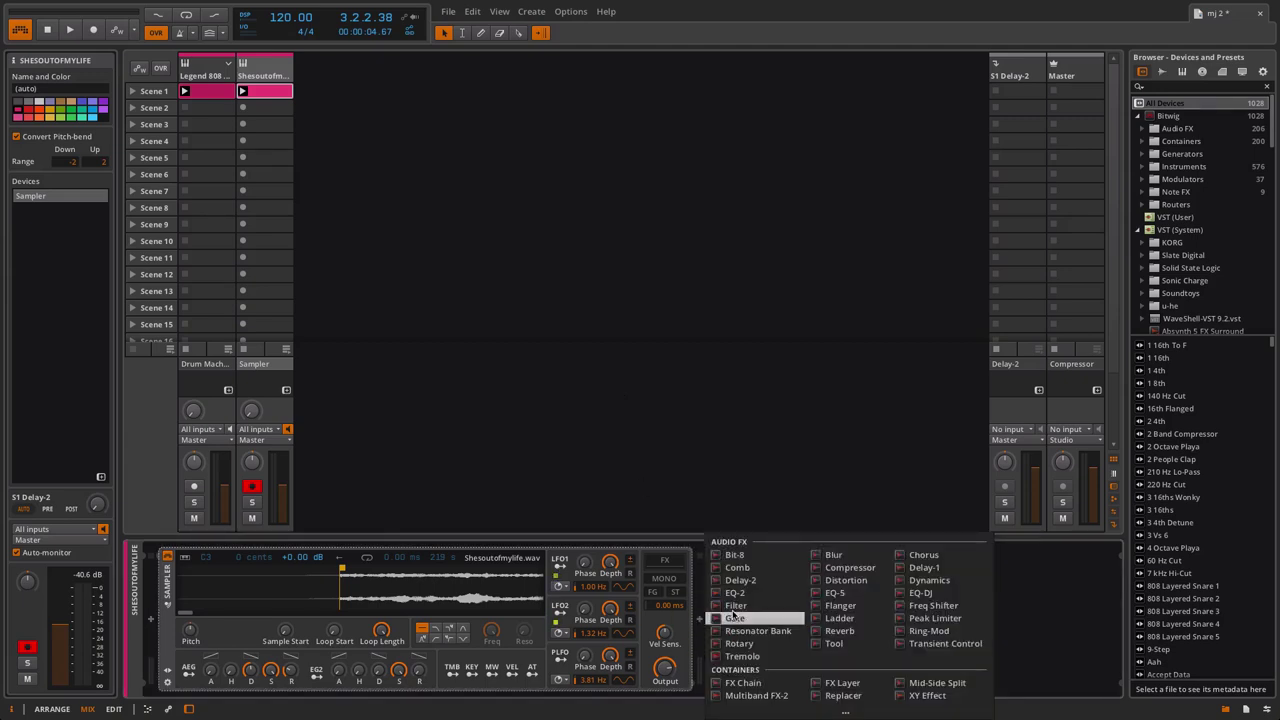
{"action": "left_click", "coordinate": [858, 567]}
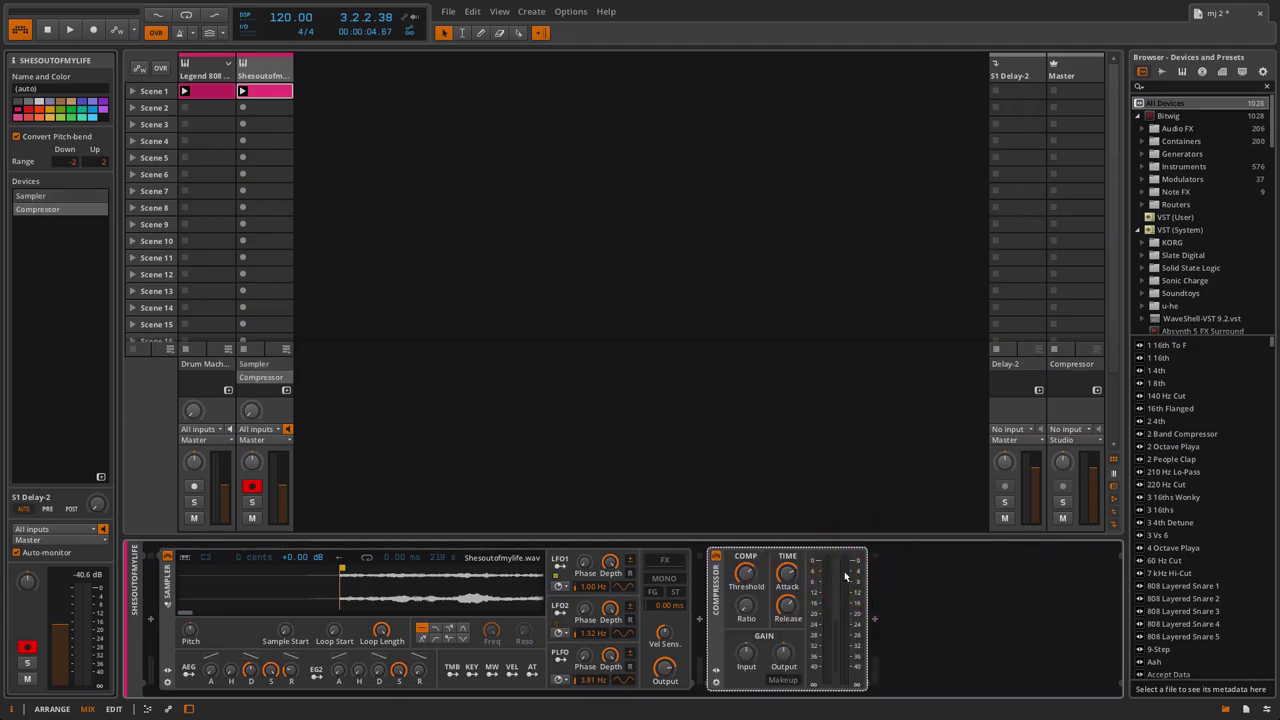
Step: Set the Compressor ratio to 1:1.10 and attack to 1.94 ms, then play
{"action": "mouse_move", "coordinate": [746, 606]}
{"action": "left_mouse_down"}
{"action": "mouse_move", "coordinate": [746, 630]}
{"action": "mouse_move", "coordinate": [746, 590]}
{"action": "mouse_move", "coordinate": [745, 612]}
{"action": "left_mouse_up"}
{"action": "left_click_drag", "start_coordinate": [787, 572], "coordinate": [786, 612]}
{"action": "key", "text": "space"}
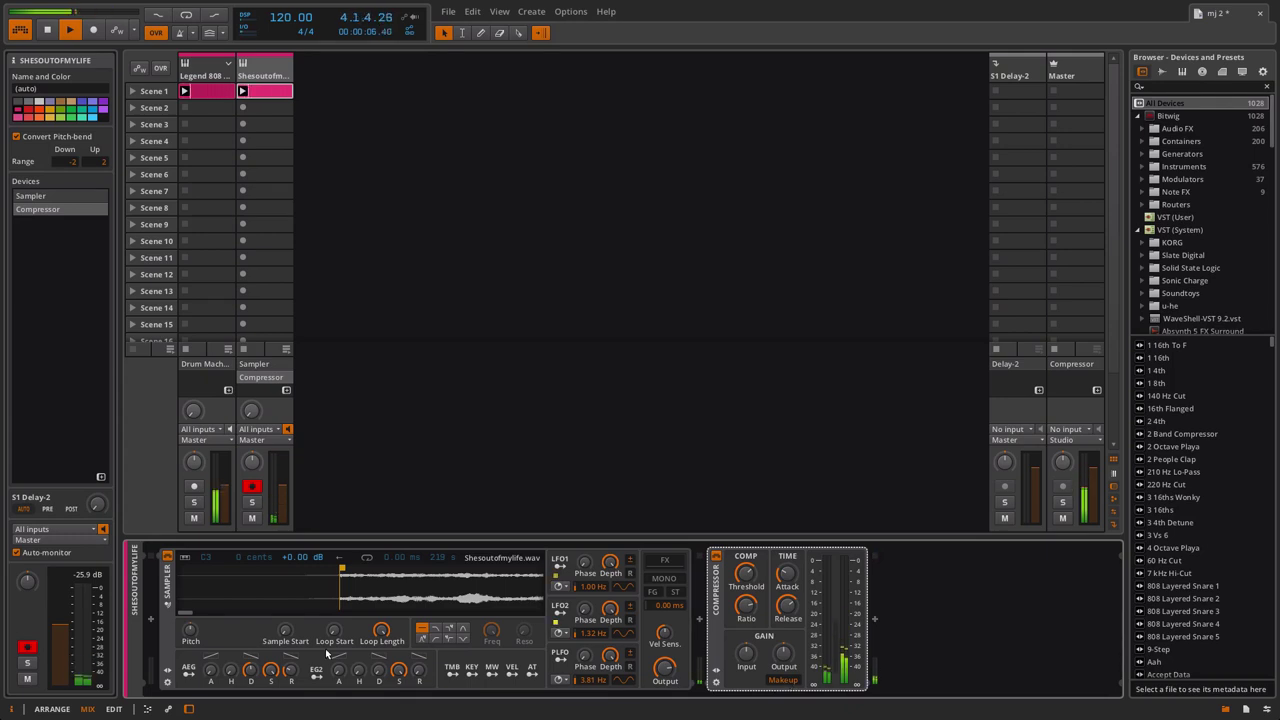
Step: Nudge the sample start later and lower the Compressor threshold to about -23.9 dB
{"action": "mouse_move", "coordinate": [342, 568]}
{"action": "left_mouse_down"}
{"action": "mouse_move", "coordinate": [485, 578]}
{"action": "mouse_move", "coordinate": [345, 581]}
{"action": "left_mouse_up"}
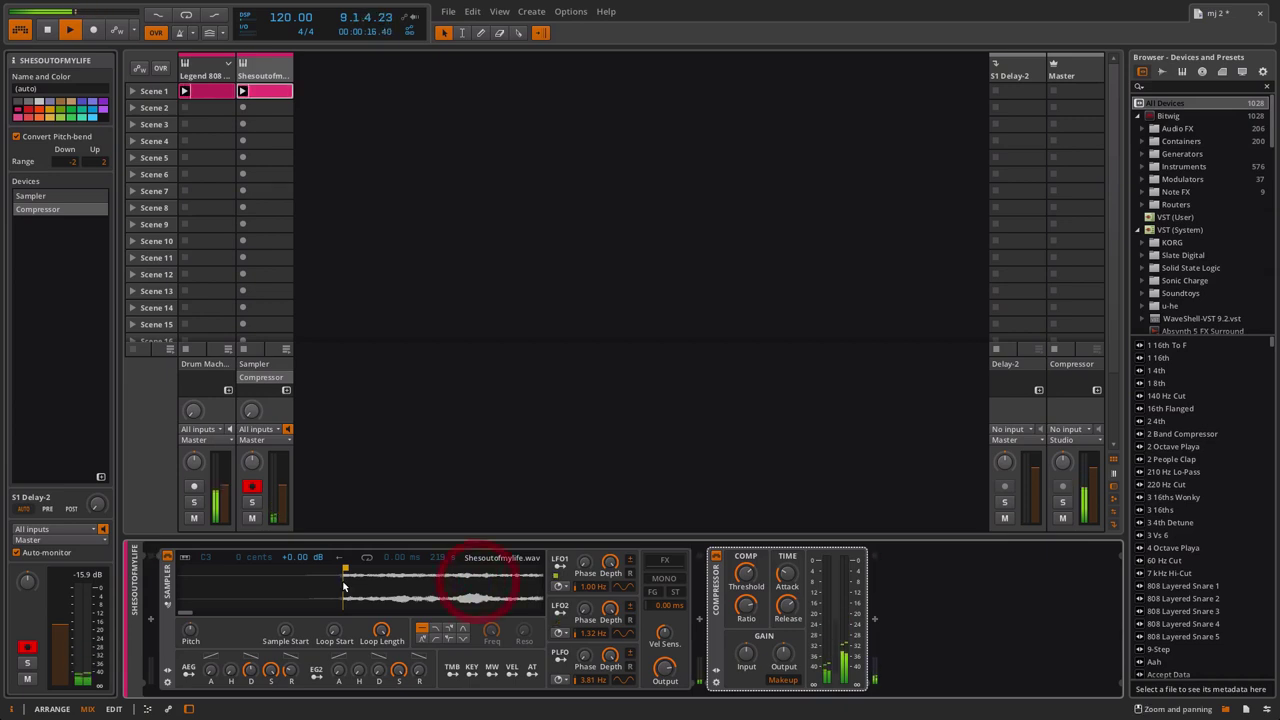
{"action": "mouse_move", "coordinate": [748, 576]}
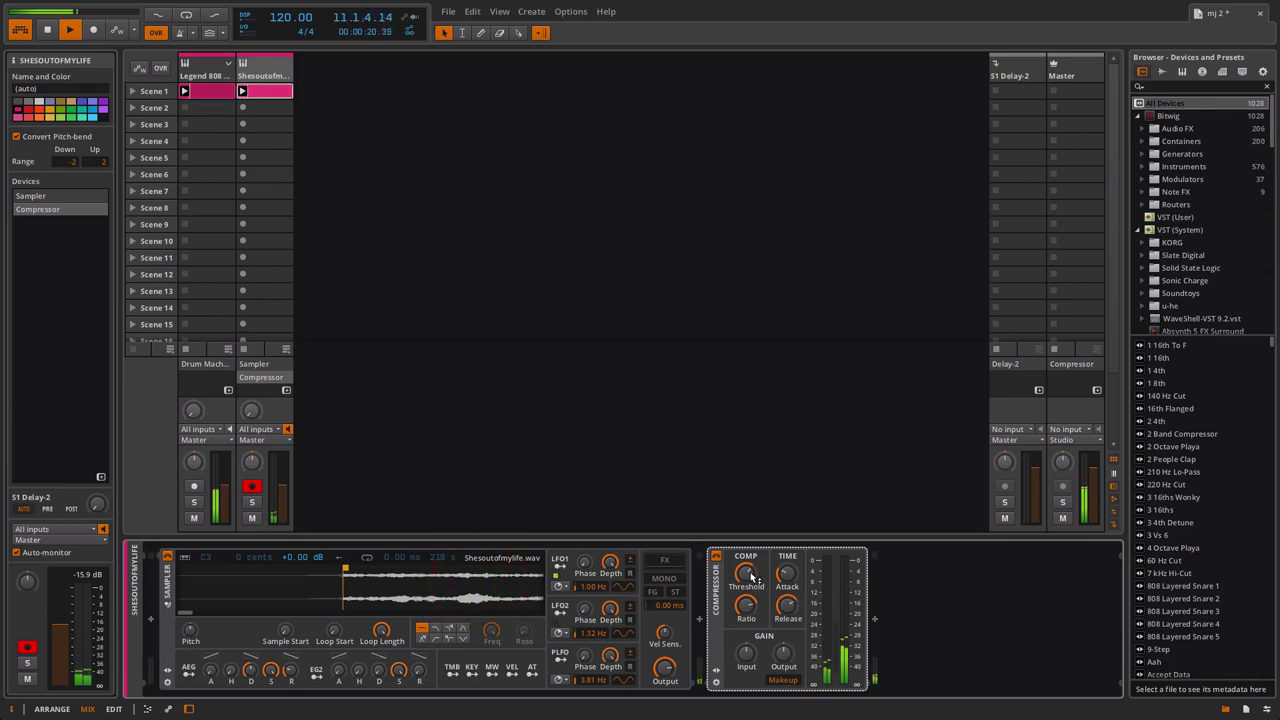
{"action": "scroll", "coordinate": [421, 606], "scroll_direction": "up", "scroll_amount": 3}
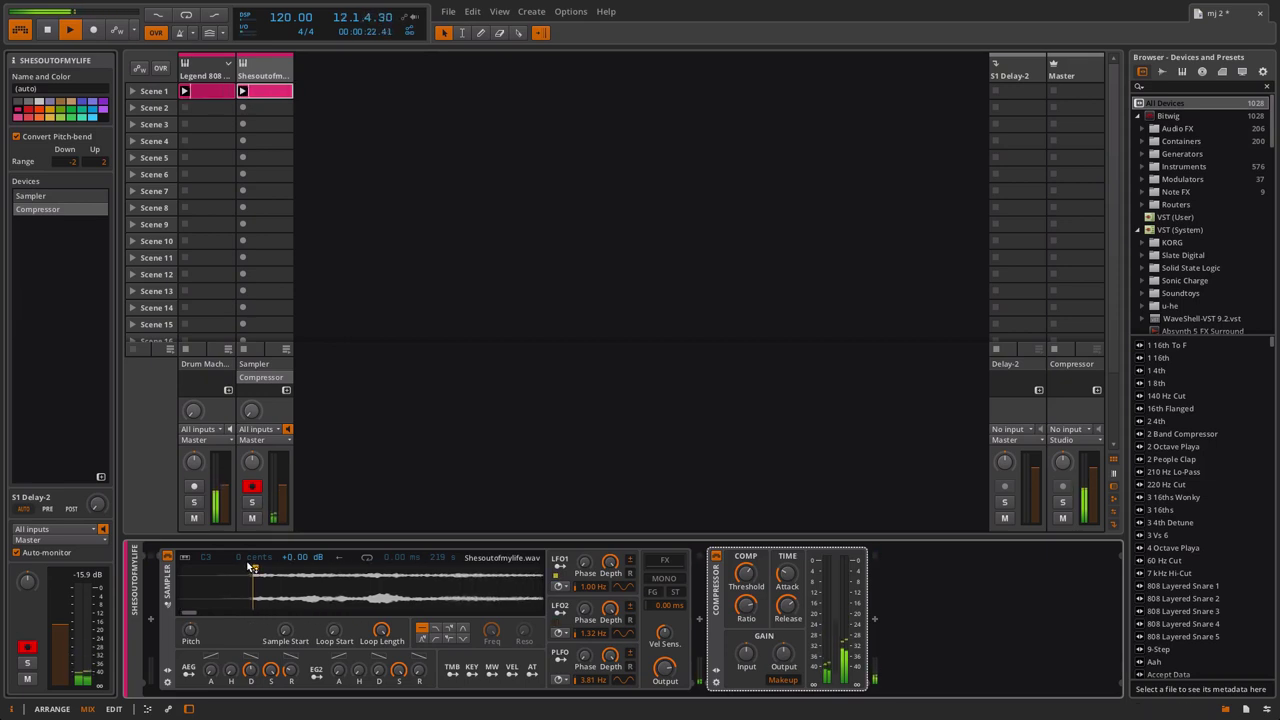
Step: Push the sample start further into the recording, then pull it back earlier
{"action": "left_click_drag", "start_coordinate": [254, 580], "coordinate": [389, 580]}
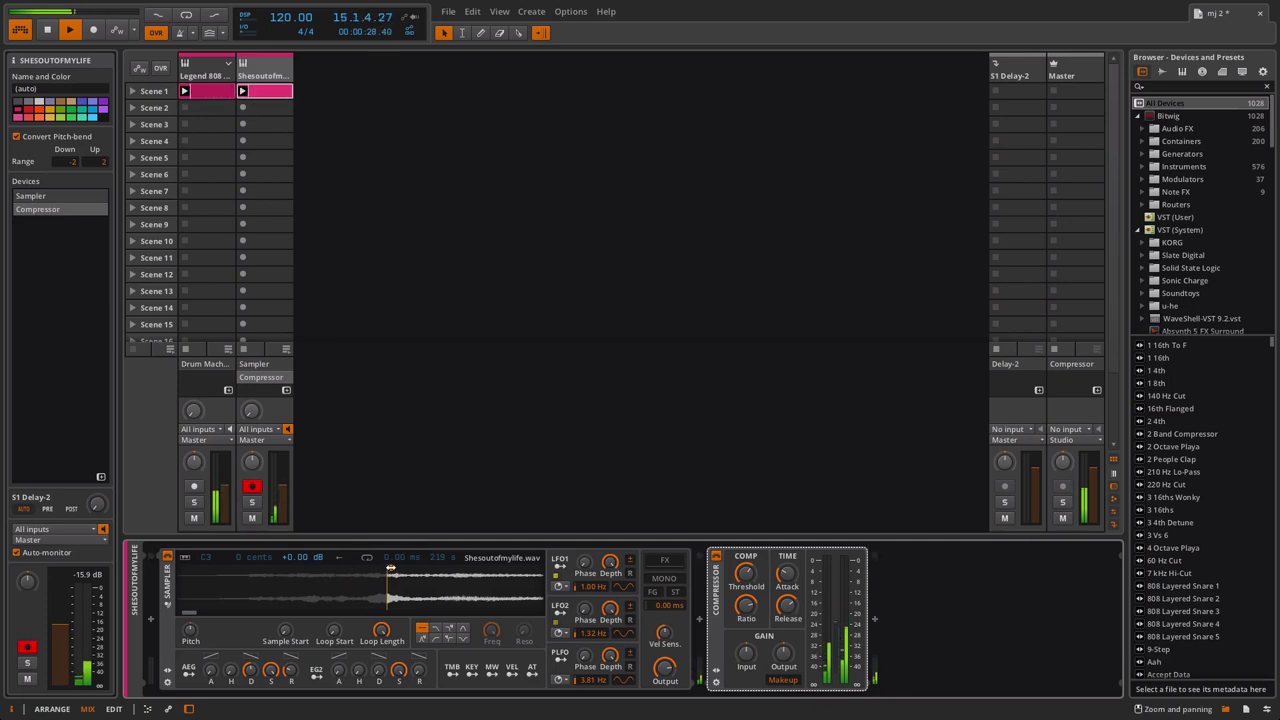
{"action": "mouse_move", "coordinate": [389, 569]}
{"action": "left_mouse_down"}
{"action": "mouse_move", "coordinate": [518, 579]}
{"action": "mouse_move", "coordinate": [152, 575]}
{"action": "mouse_move", "coordinate": [339, 570]}
{"action": "mouse_move", "coordinate": [417, 585]}
{"action": "left_mouse_up"}
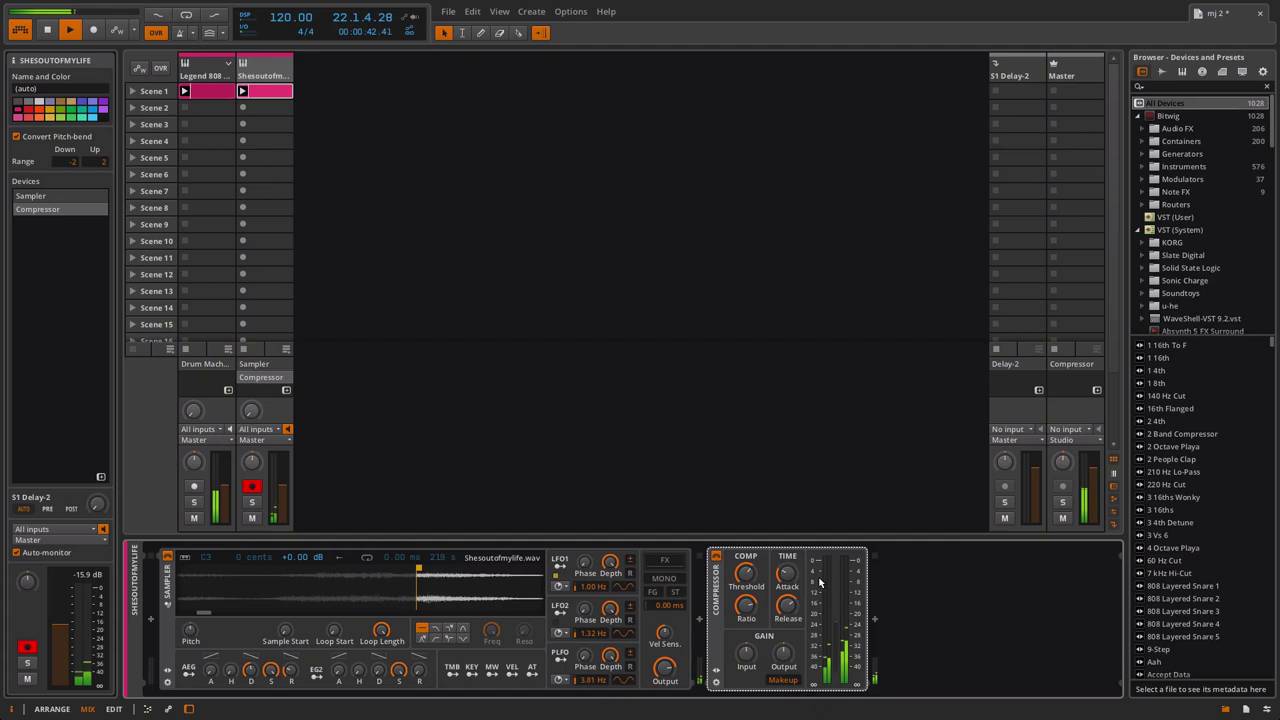
{"action": "mouse_move", "coordinate": [750, 573]}
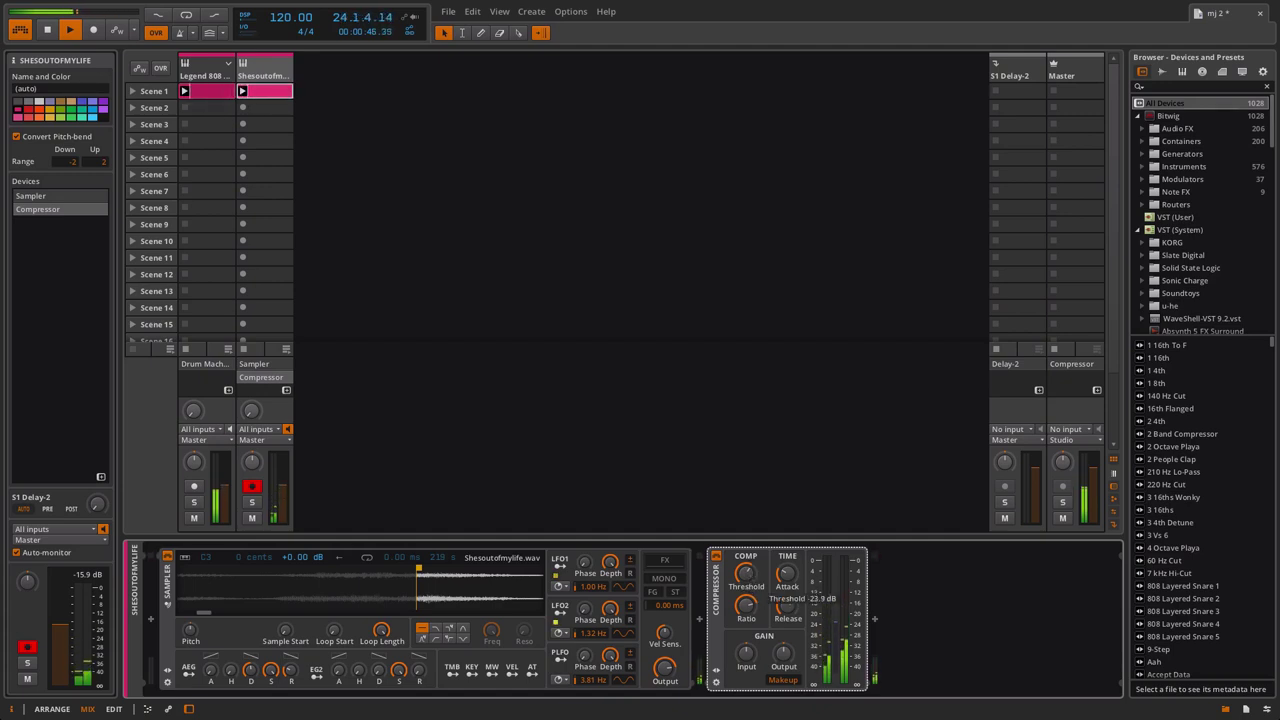
{"action": "mouse_move", "coordinate": [419, 566]}
{"action": "left_mouse_down"}
{"action": "mouse_move", "coordinate": [458, 566]}
{"action": "mouse_move", "coordinate": [291, 566]}
{"action": "left_mouse_up"}
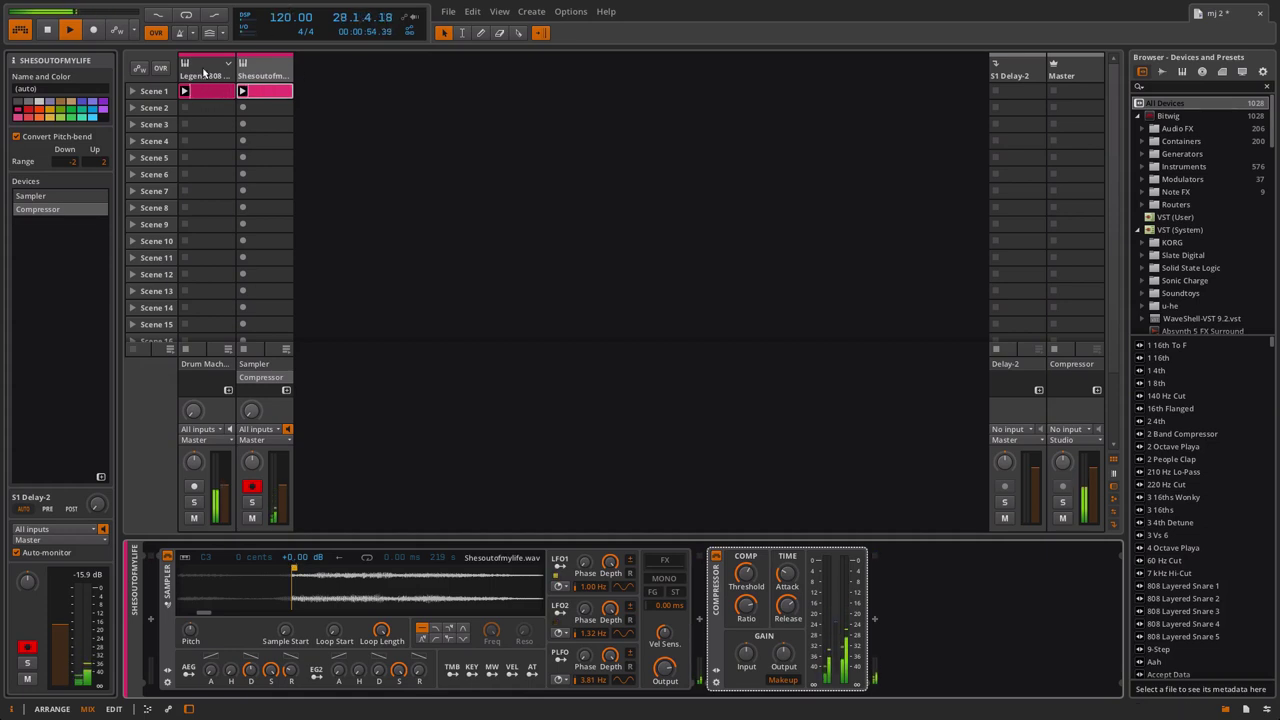
Step: Send the Legend 808 track to S1 Delay-2 at -16.1 dB, check the delay, and reselect Shesoutofmylife
{"action": "left_click", "coordinate": [203, 73]}
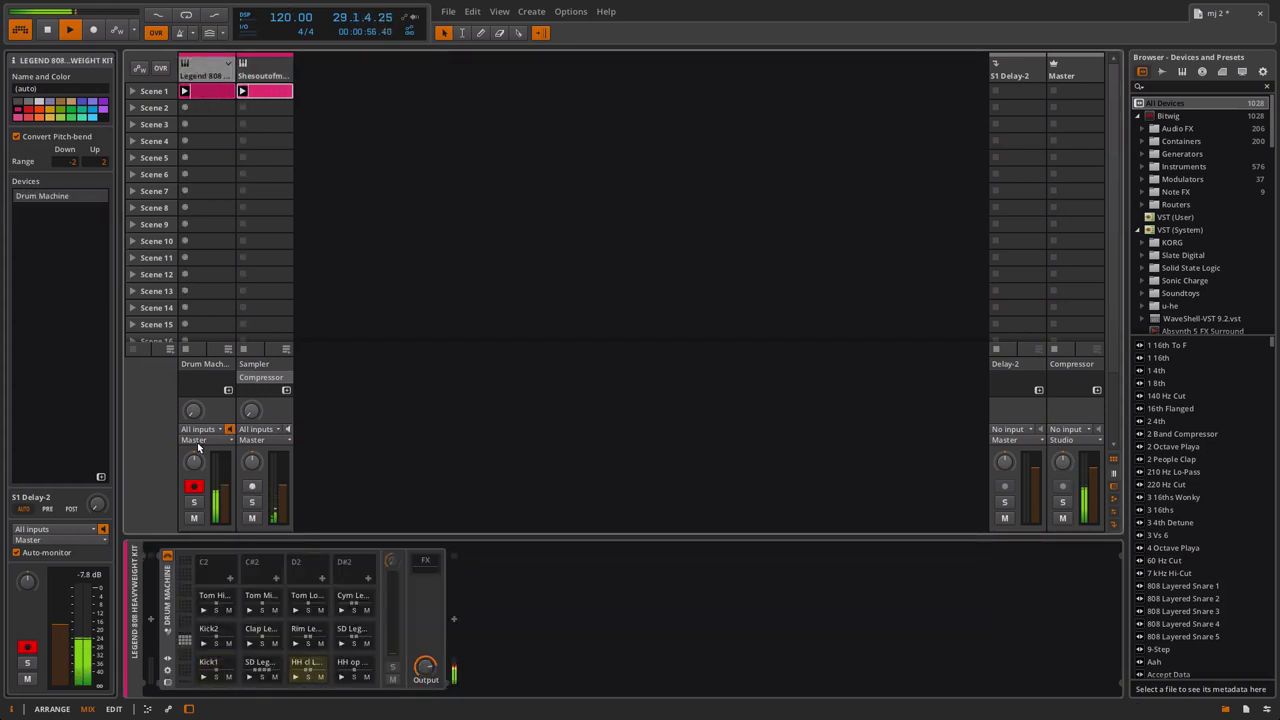
{"action": "left_click_drag", "start_coordinate": [193, 410], "coordinate": [253, 402]}
{"action": "left_click", "coordinate": [1022, 72]}
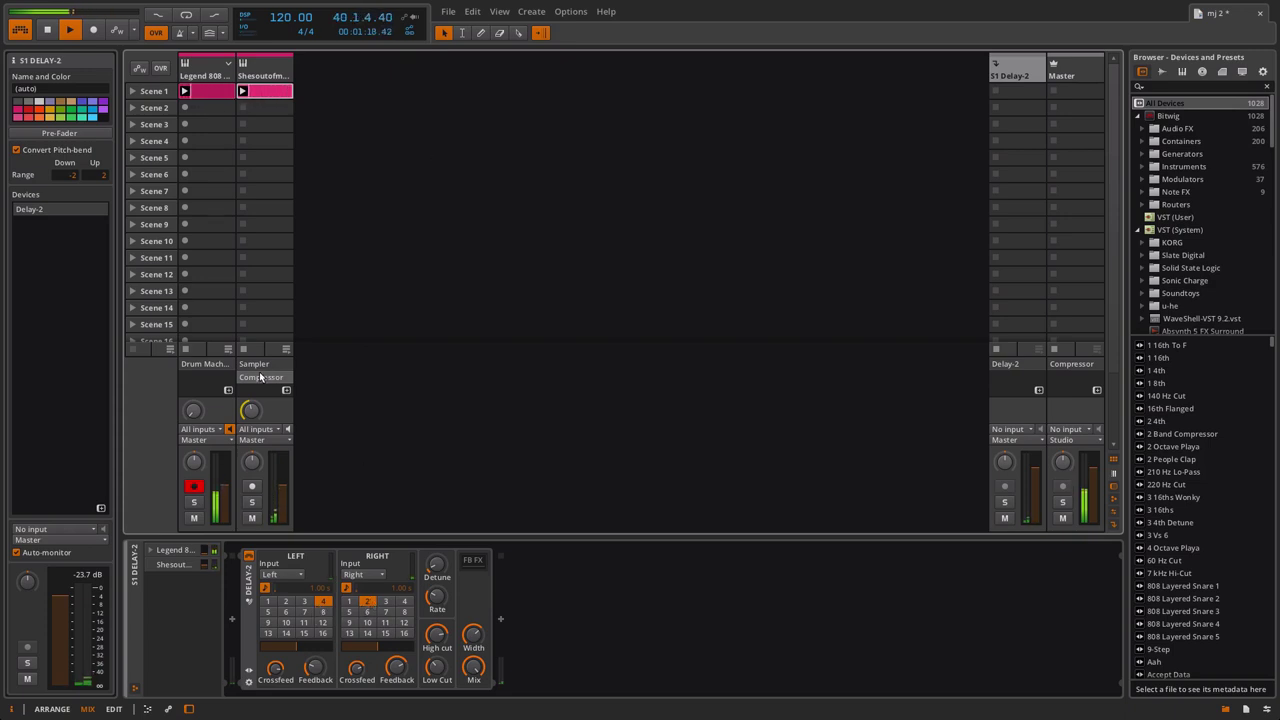
{"action": "mouse_move", "coordinate": [256, 412]}
{"action": "left_click", "coordinate": [298, 78]}
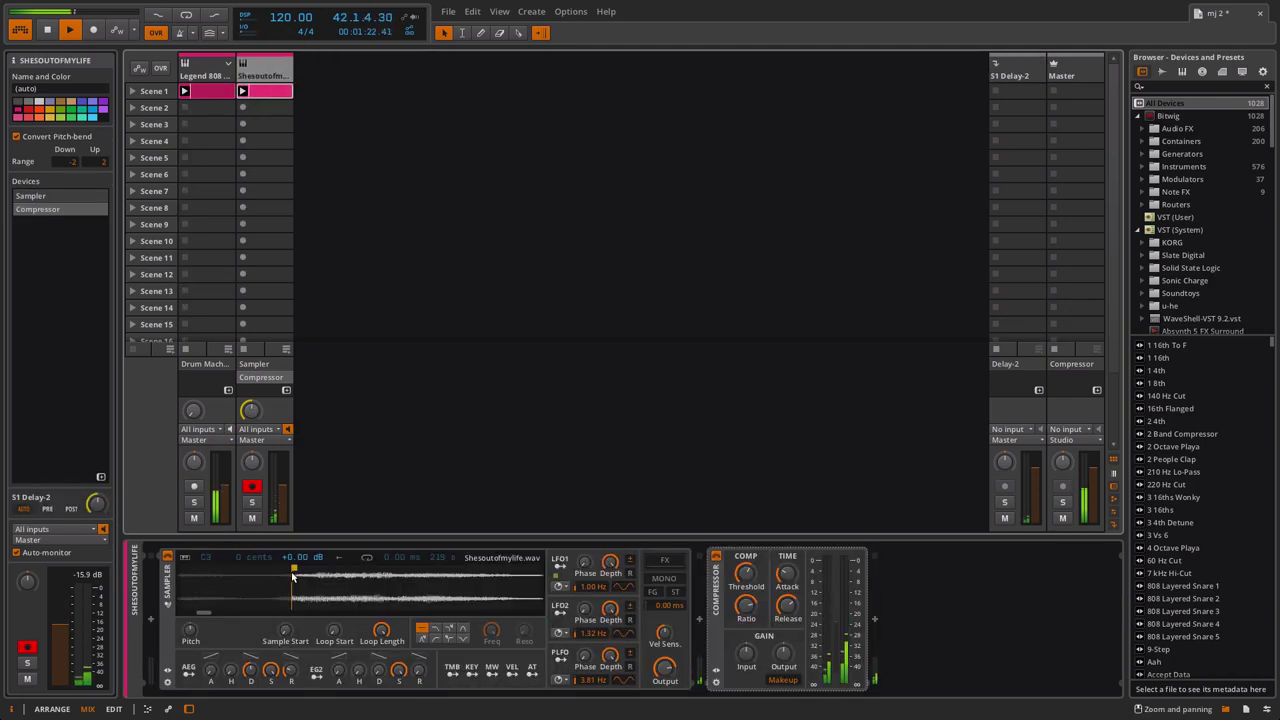
Step: Drag the Sampler's sample start marker further right into the waveform
{"action": "left_click", "coordinate": [330, 572]}
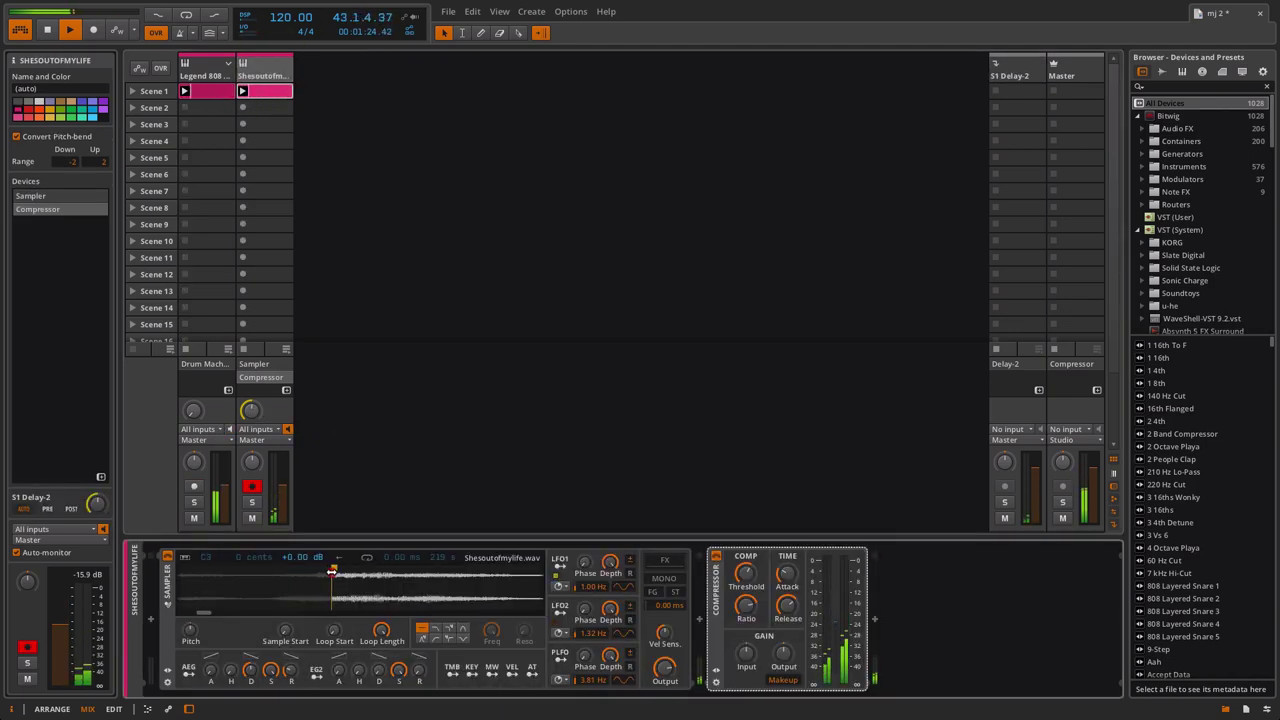
{"action": "mouse_move", "coordinate": [332, 572]}
{"action": "left_mouse_down"}
{"action": "mouse_move", "coordinate": [455, 589]}
{"action": "mouse_move", "coordinate": [288, 578]}
{"action": "mouse_move", "coordinate": [400, 581]}
{"action": "mouse_move", "coordinate": [367, 584]}
{"action": "mouse_move", "coordinate": [481, 601]}
{"action": "left_mouse_up"}
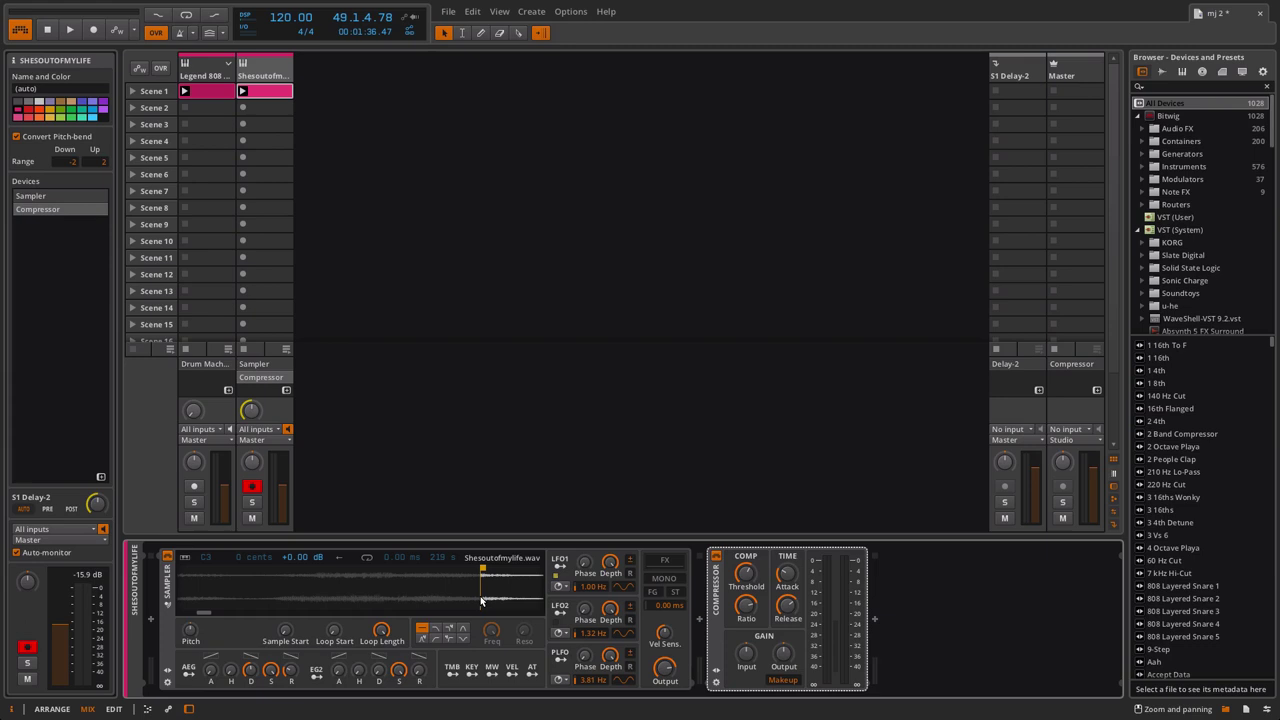
Step: Switch LFO1 to beat-synced time_beat mode and set its rate to 2/1
{"action": "left_click", "coordinate": [561, 588]}
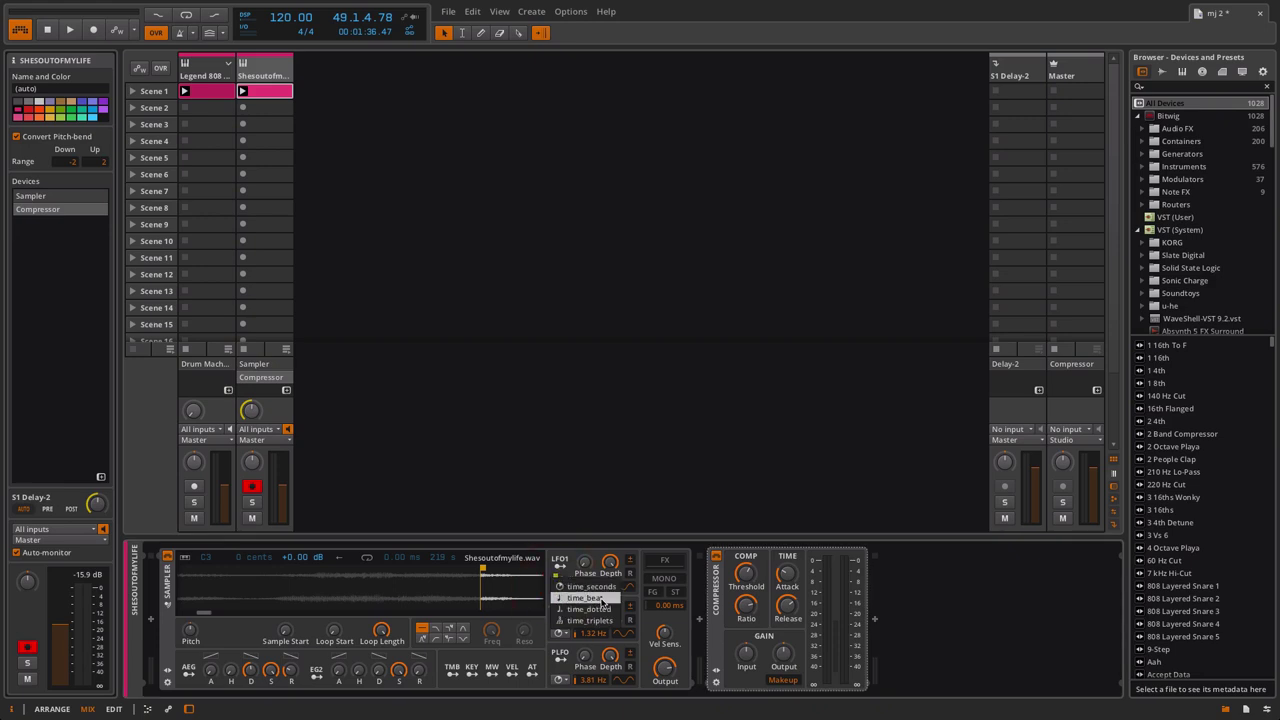
{"action": "left_click", "coordinate": [600, 598]}
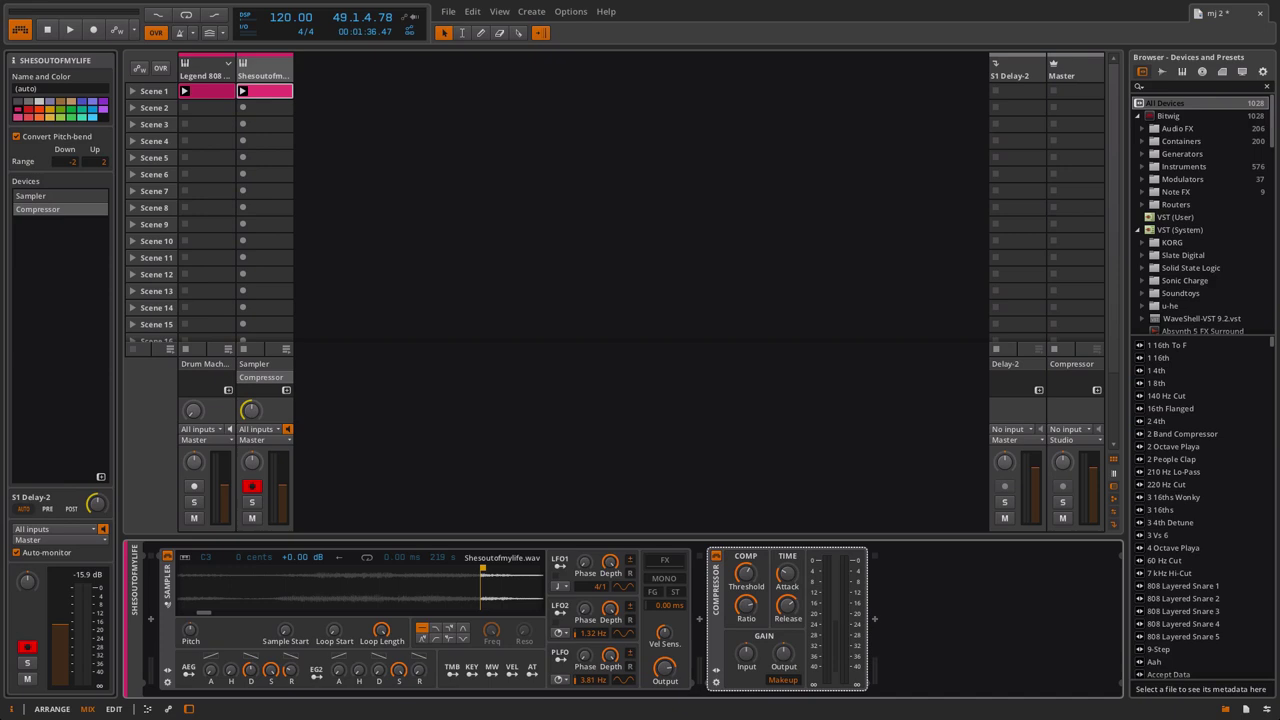
{"action": "left_click_drag", "start_coordinate": [596, 590], "coordinate": [609, 594]}
Step: Select LFO1 for modulation assignment and start project playback
{"action": "left_click", "coordinate": [558, 566]}
{"action": "scroll", "coordinate": [508, 592], "scroll_direction": "up", "scroll_amount": 5}
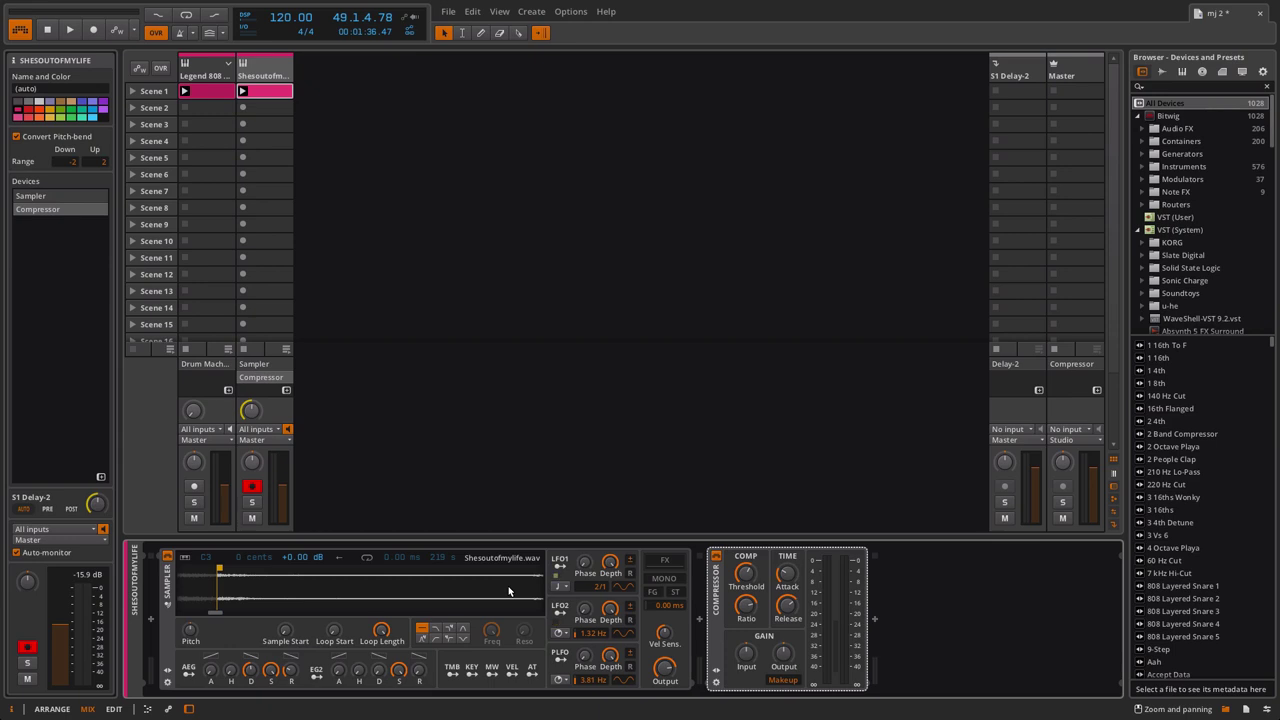
{"action": "key", "text": "space"}
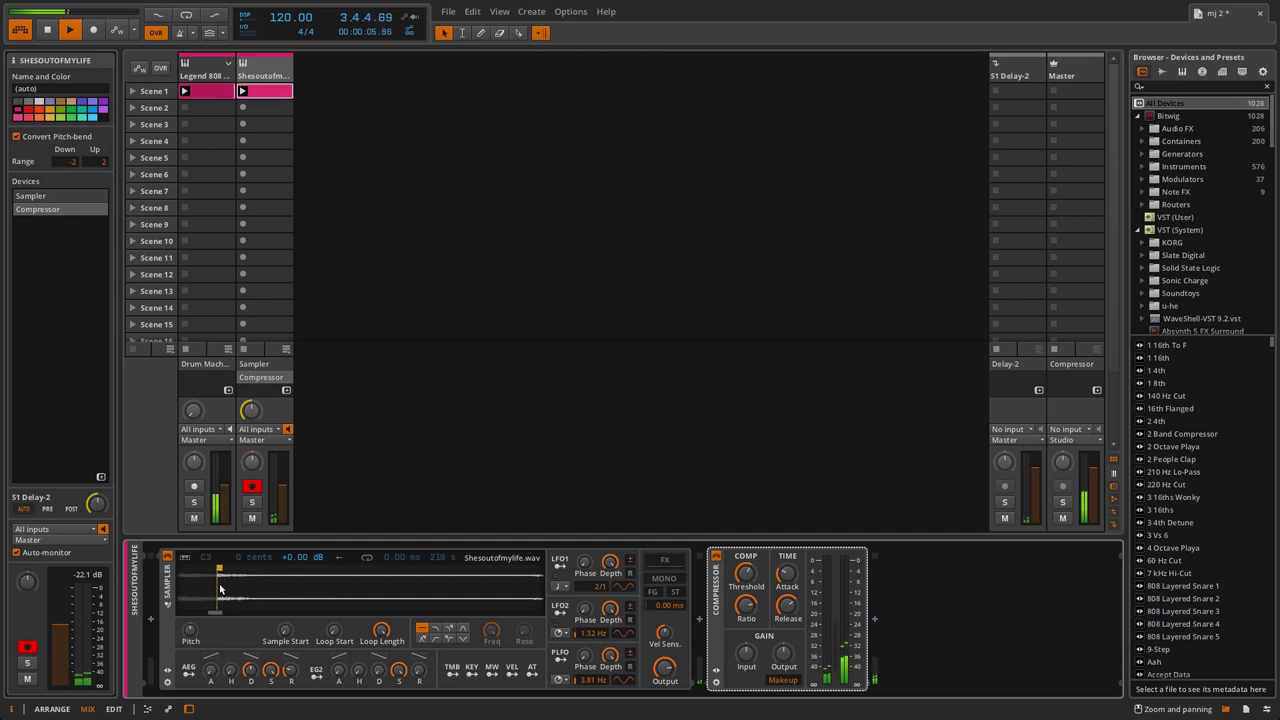
Step: Open the Scene 1 clip to check its four C3 notes, then return to the devices
{"action": "left_click", "coordinate": [277, 89]}
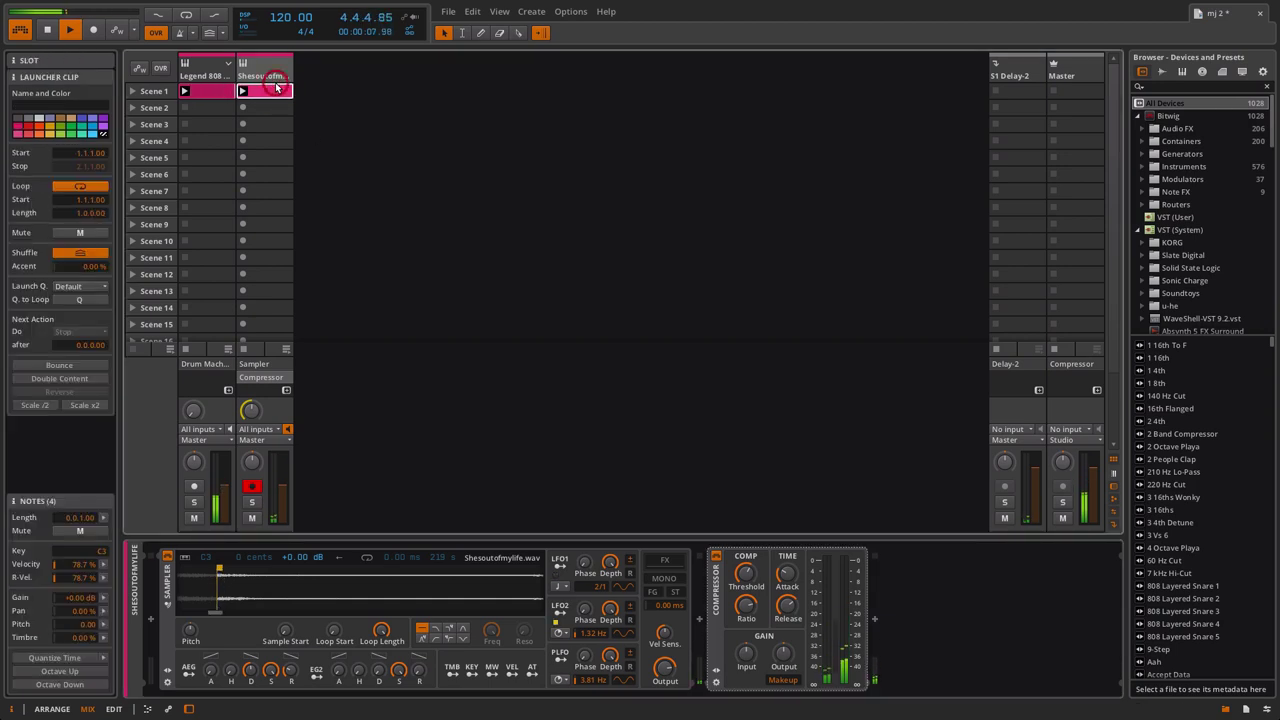
{"action": "double_click", "coordinate": [277, 89]}
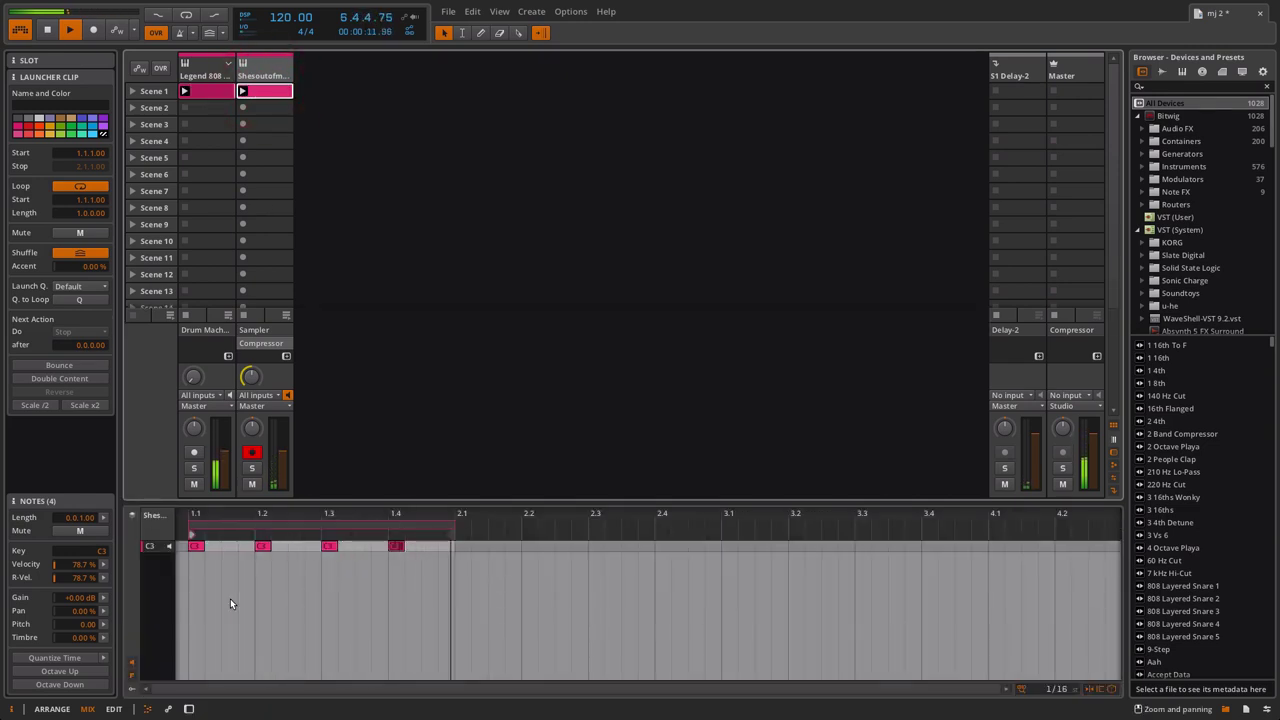
{"action": "left_click", "coordinate": [264, 65]}
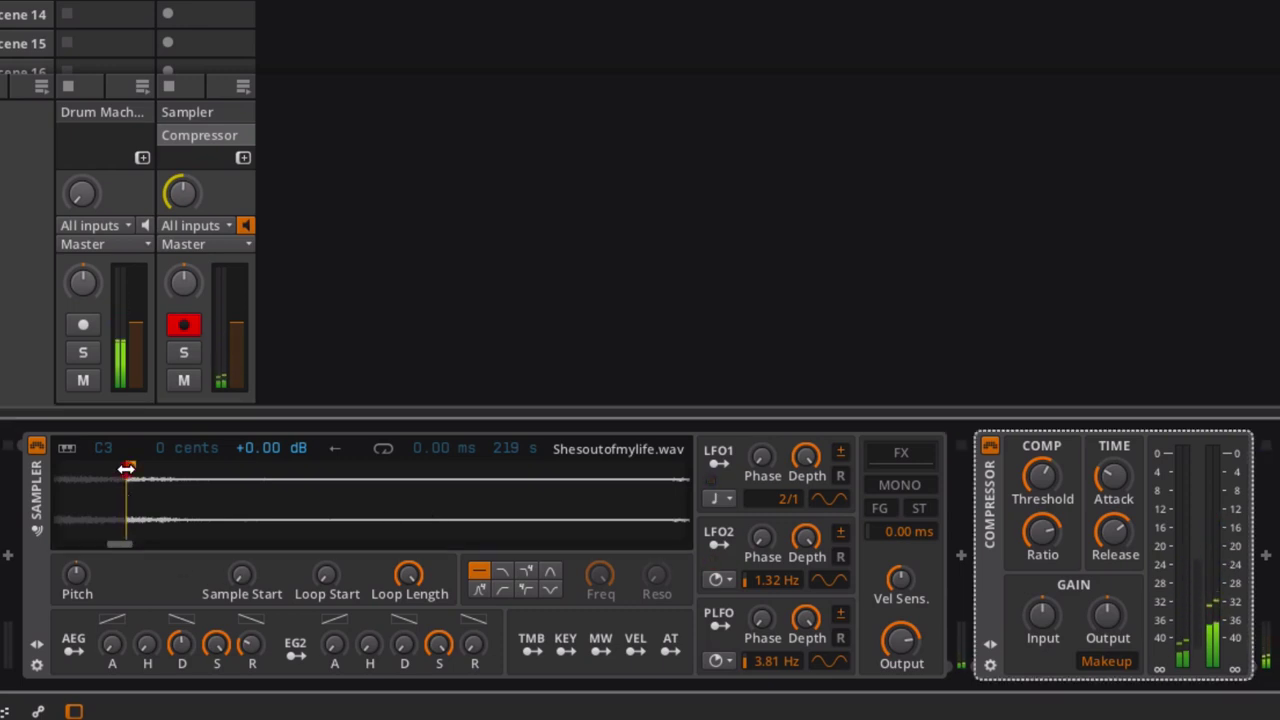
Step: Reposition the Sampler's start marker along Shesoutofmylife.wav, then zoom the waveform back out
{"action": "mouse_move", "coordinate": [127, 467]}
{"action": "left_mouse_down"}
{"action": "mouse_move", "coordinate": [157, 468]}
{"action": "mouse_move", "coordinate": [97, 468]}
{"action": "left_mouse_up"}
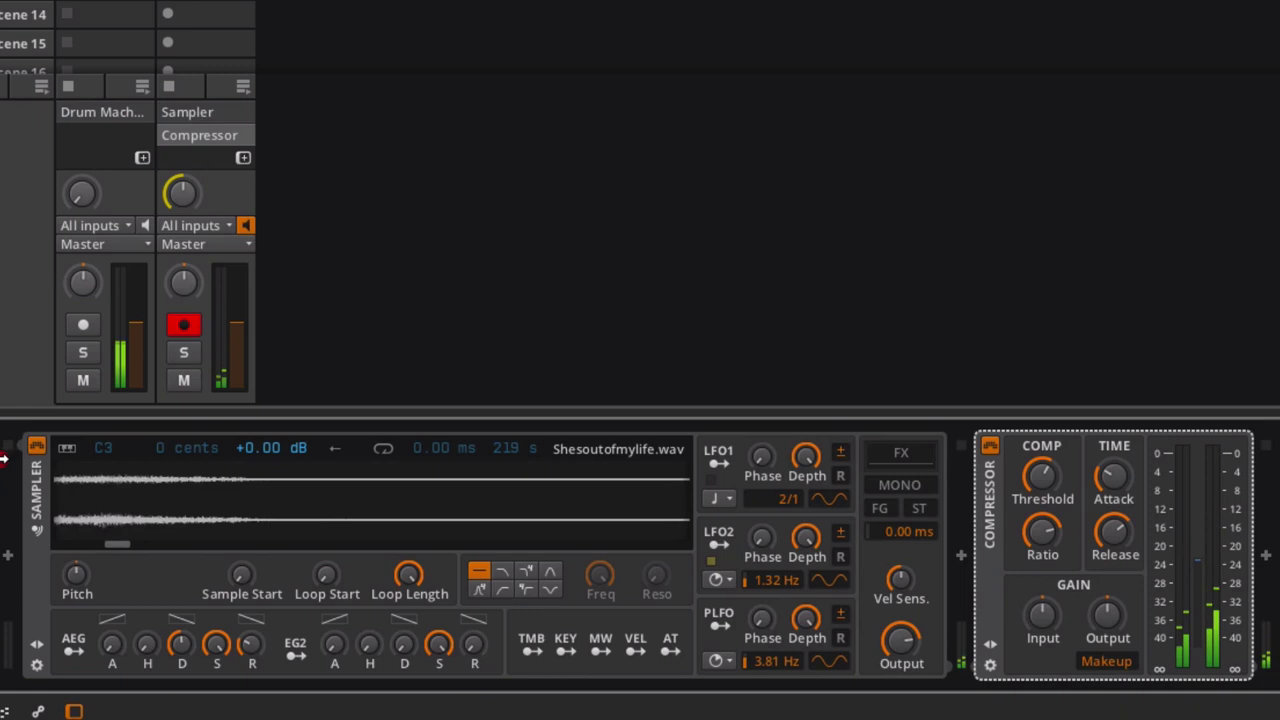
{"action": "mouse_move", "coordinate": [97, 467]}
{"action": "left_mouse_down"}
{"action": "mouse_move", "coordinate": [455, 470]}
{"action": "mouse_move", "coordinate": [404, 475]}
{"action": "left_mouse_up"}
{"action": "scroll", "coordinate": [448, 494], "scroll_direction": "down", "scroll_amount": 3}
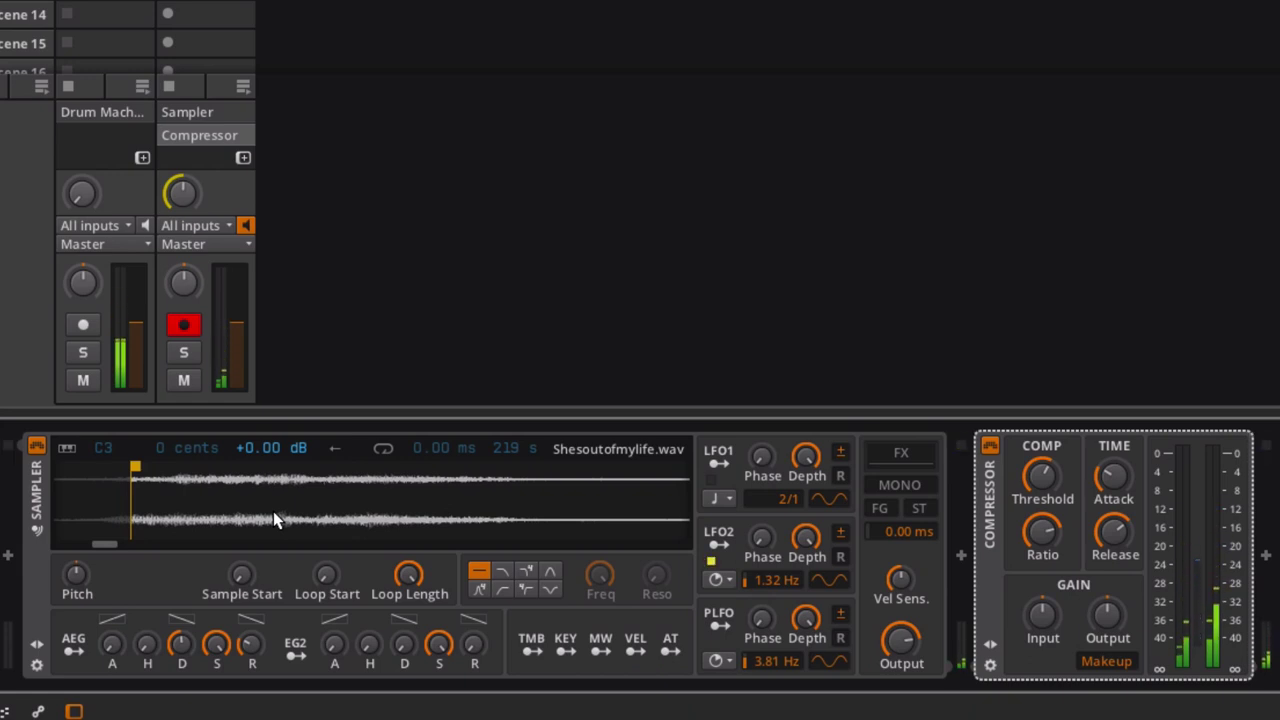
Step: Route LFO1 to the Sampler's Sample Start with a modulation amount of about +0.17
{"action": "left_click", "coordinate": [720, 464]}
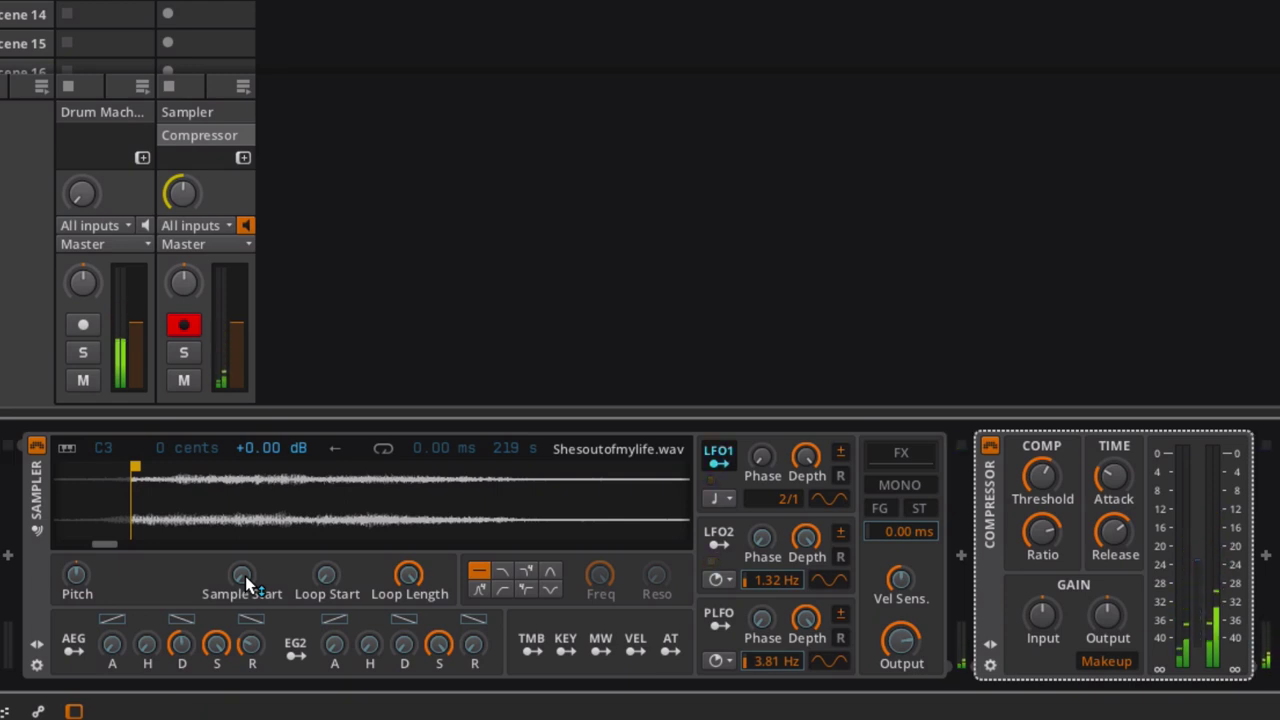
{"action": "left_click_drag", "start_coordinate": [243, 575], "coordinate": [240, 578]}
{"action": "left_click_drag", "start_coordinate": [240, 578], "coordinate": [240, 578]}
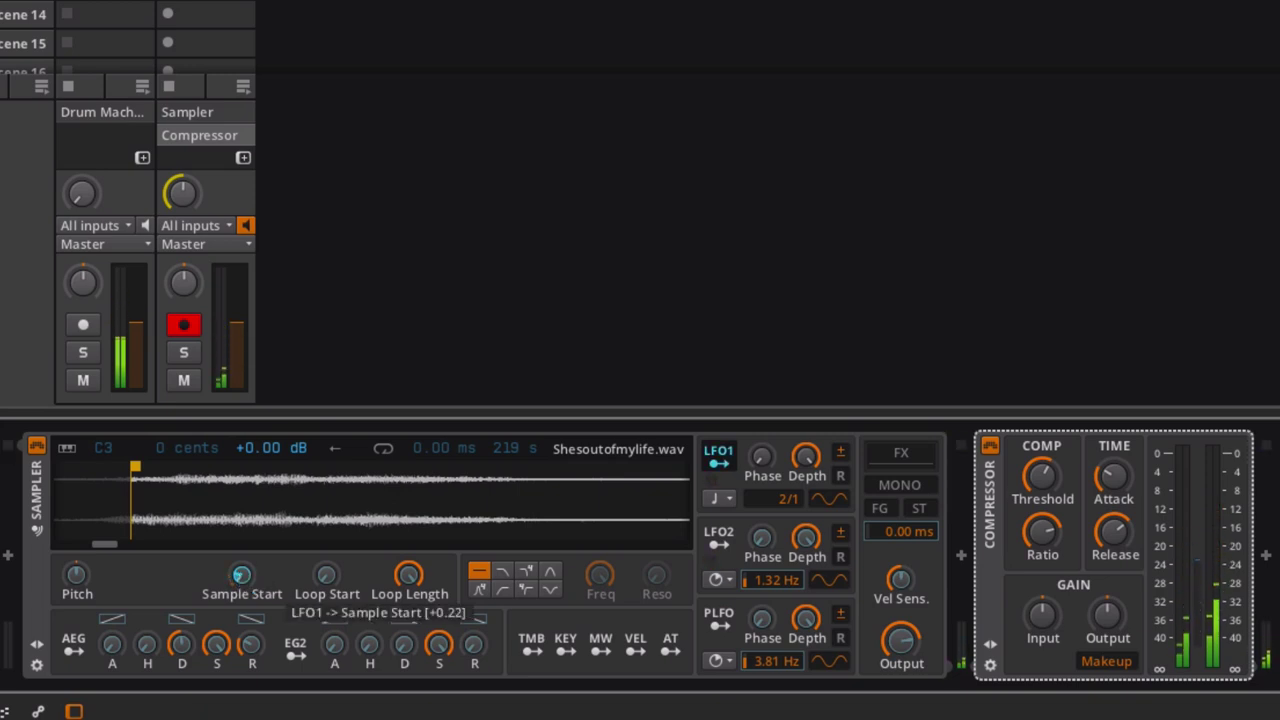
{"action": "left_click_drag", "start_coordinate": [240, 578], "coordinate": [240, 580]}
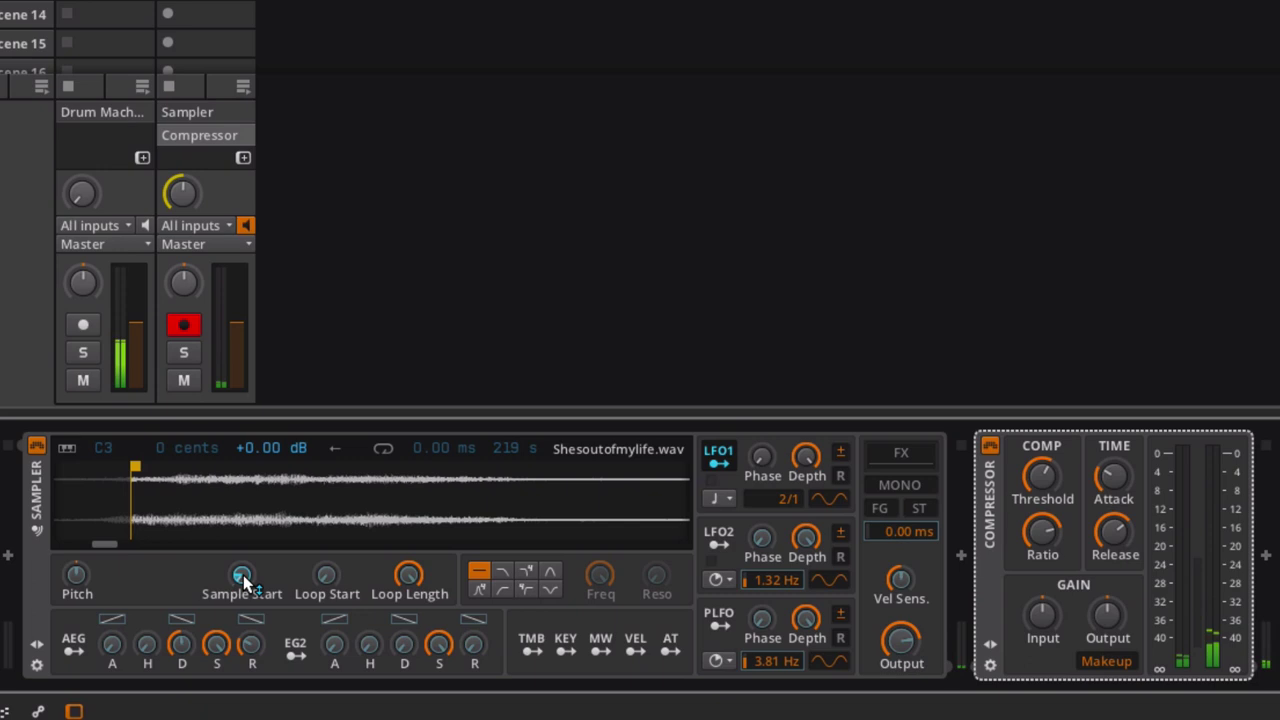
{"action": "left_click_drag", "start_coordinate": [243, 577], "coordinate": [243, 575]}
{"action": "left_click_drag", "start_coordinate": [243, 575], "coordinate": [243, 575]}
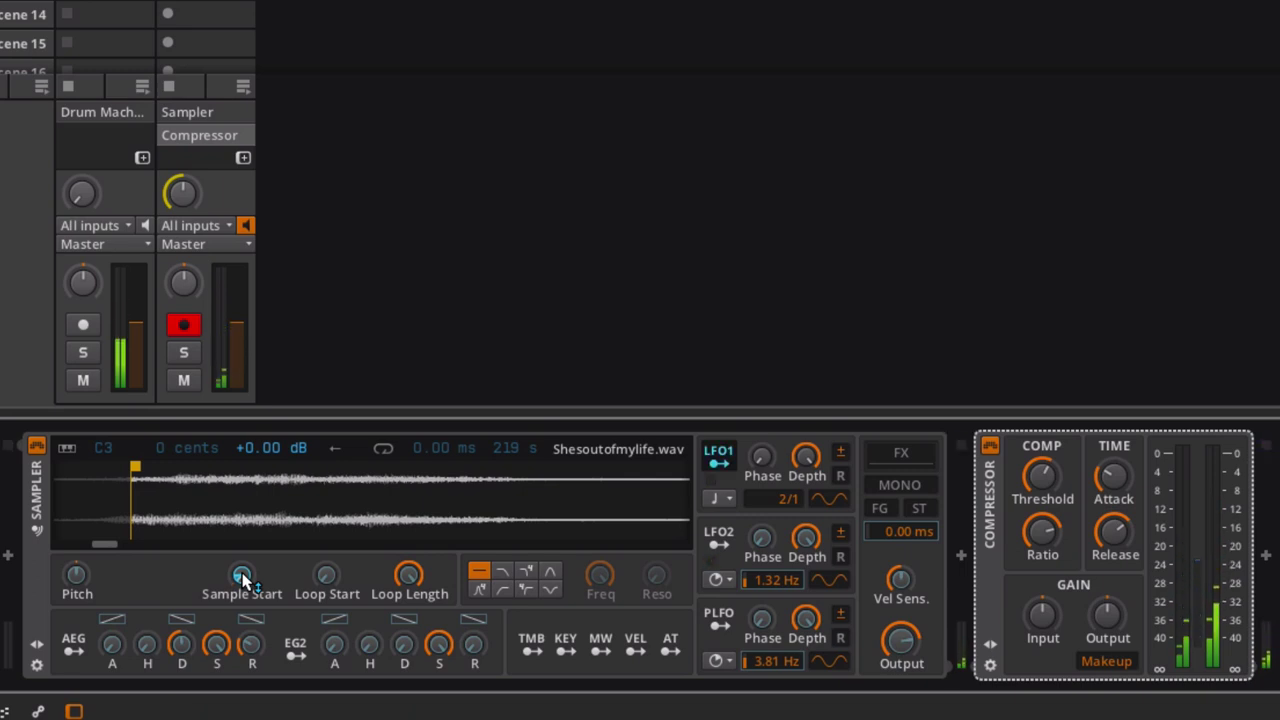
{"action": "mouse_move", "coordinate": [144, 530]}
{"action": "left_mouse_down"}
{"action": "mouse_move", "coordinate": [146, 514]}
{"action": "mouse_move", "coordinate": [121, 542]}
{"action": "mouse_move", "coordinate": [161, 548]}
{"action": "mouse_move", "coordinate": [157, 495]}
{"action": "mouse_move", "coordinate": [157, 535]}
{"action": "mouse_move", "coordinate": [300, 545]}
{"action": "left_mouse_up"}
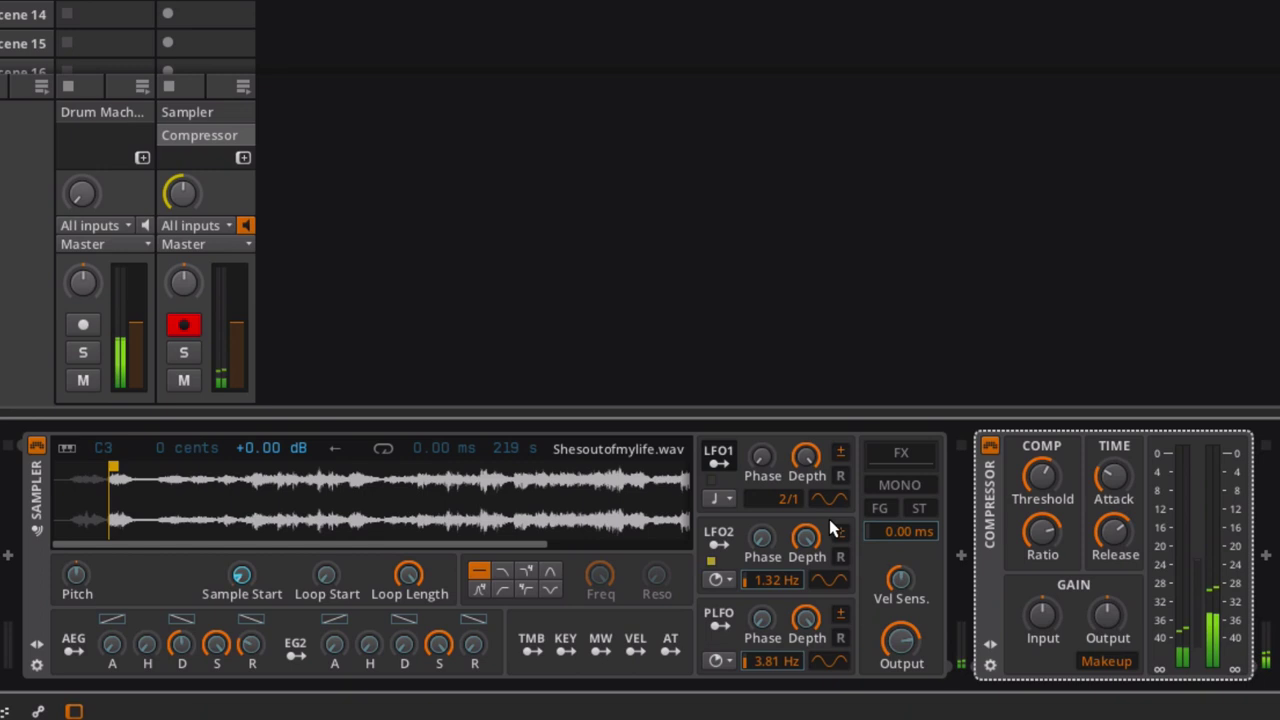
Step: Nudge the sample start slightly later and set the AEG Release to about 112 ms
{"action": "left_click", "coordinate": [717, 463]}
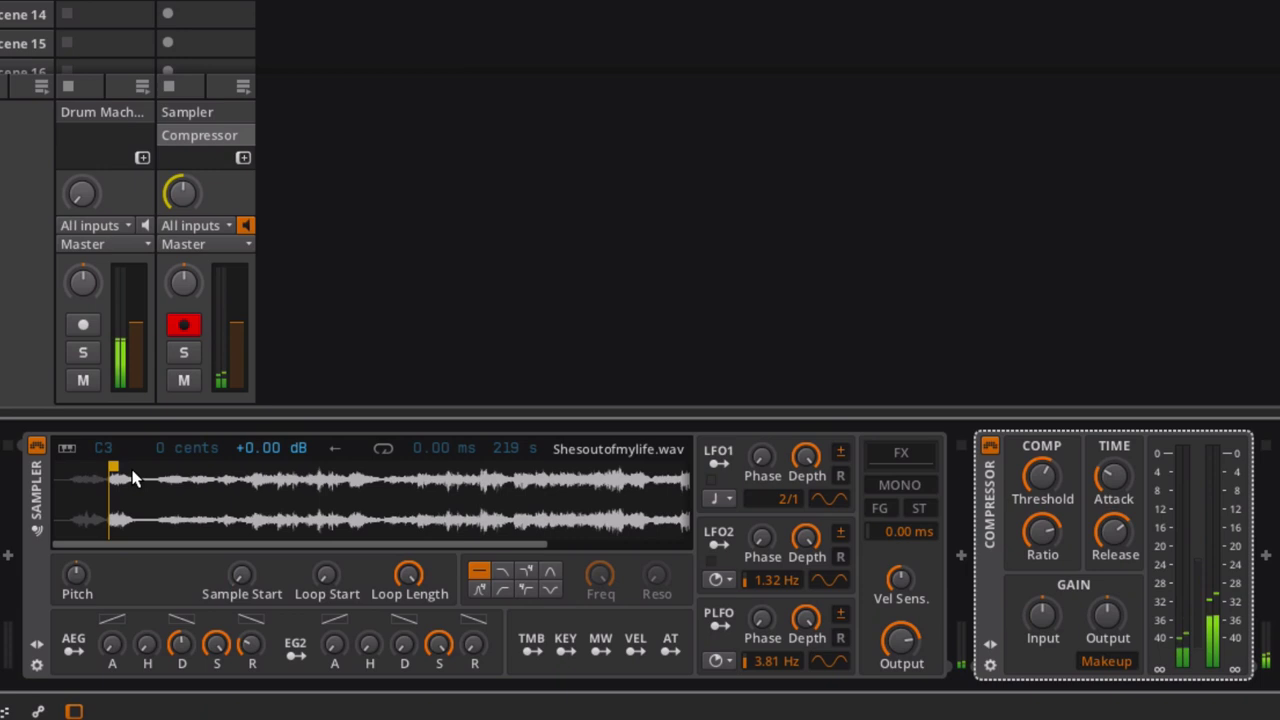
{"action": "mouse_move", "coordinate": [113, 467]}
{"action": "left_mouse_down"}
{"action": "mouse_move", "coordinate": [174, 477]}
{"action": "mouse_move", "coordinate": [112, 468]}
{"action": "left_mouse_up"}
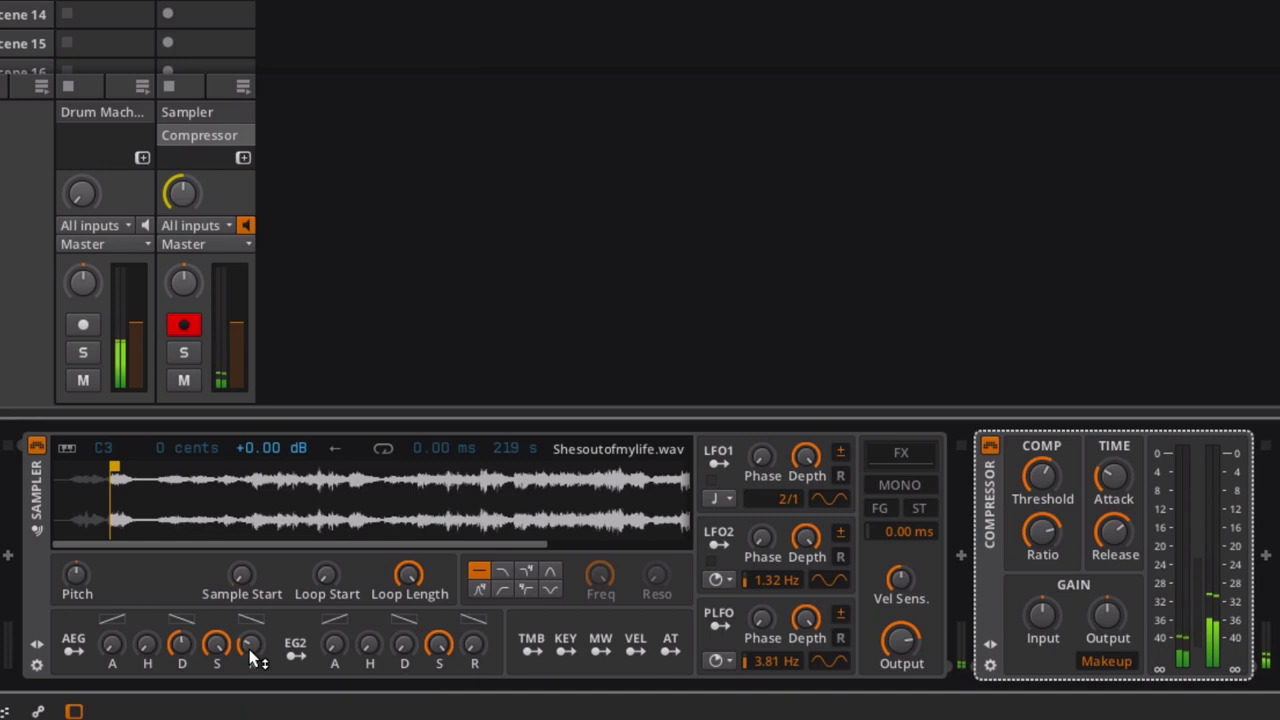
{"action": "mouse_move", "coordinate": [250, 645]}
{"action": "left_mouse_down"}
{"action": "mouse_move", "coordinate": [250, 621]}
{"action": "mouse_move", "coordinate": [250, 648]}
{"action": "left_mouse_up"}
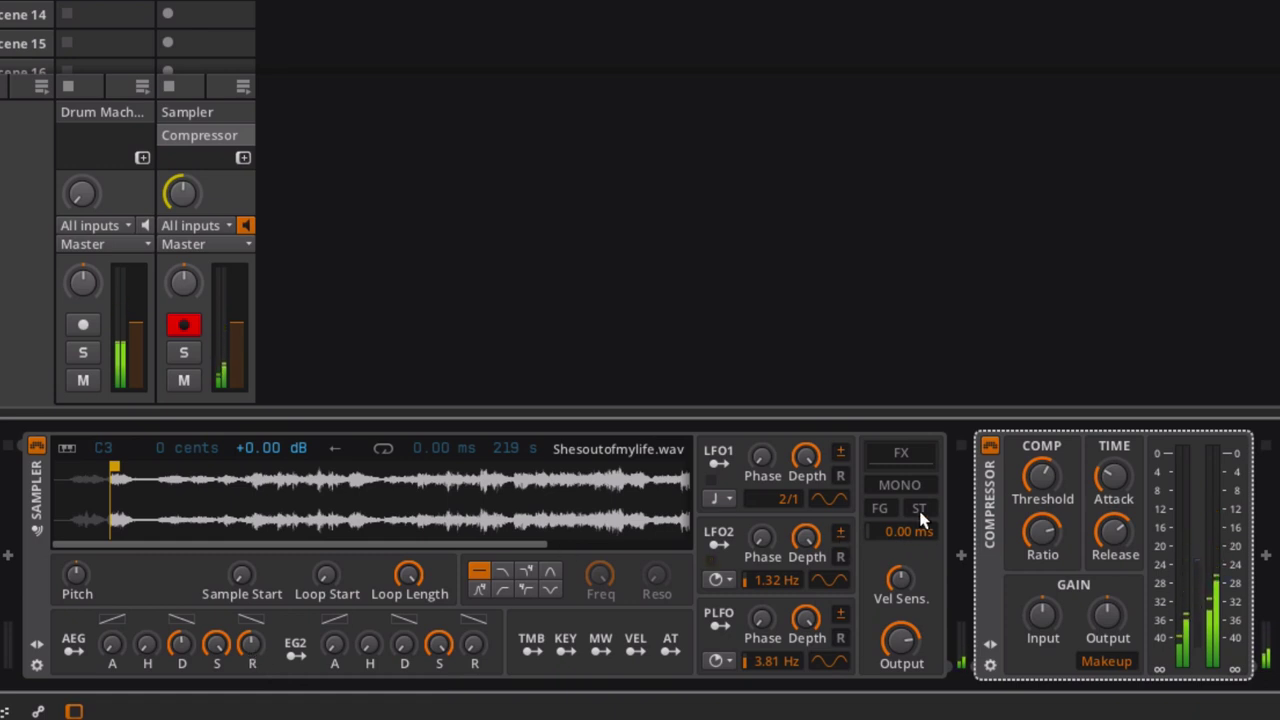
Step: Switch the sampler to mono, lengthen the amp release to 513 ms, and readjust LFO1's Sample Start amount
{"action": "left_click", "coordinate": [905, 485]}
{"action": "mouse_move", "coordinate": [254, 654]}
{"action": "left_mouse_down"}
{"action": "mouse_move", "coordinate": [254, 605]}
{"action": "mouse_move", "coordinate": [254, 652]}
{"action": "left_mouse_up"}
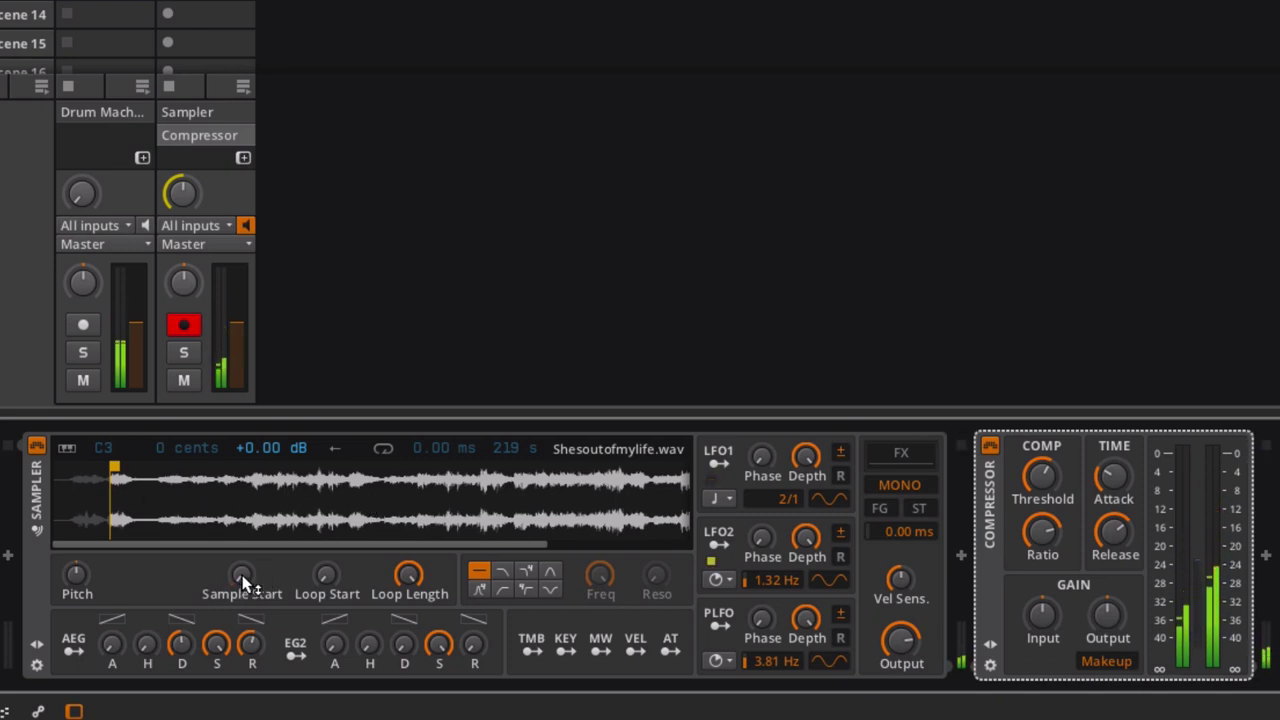
{"action": "left_click", "coordinate": [718, 458]}
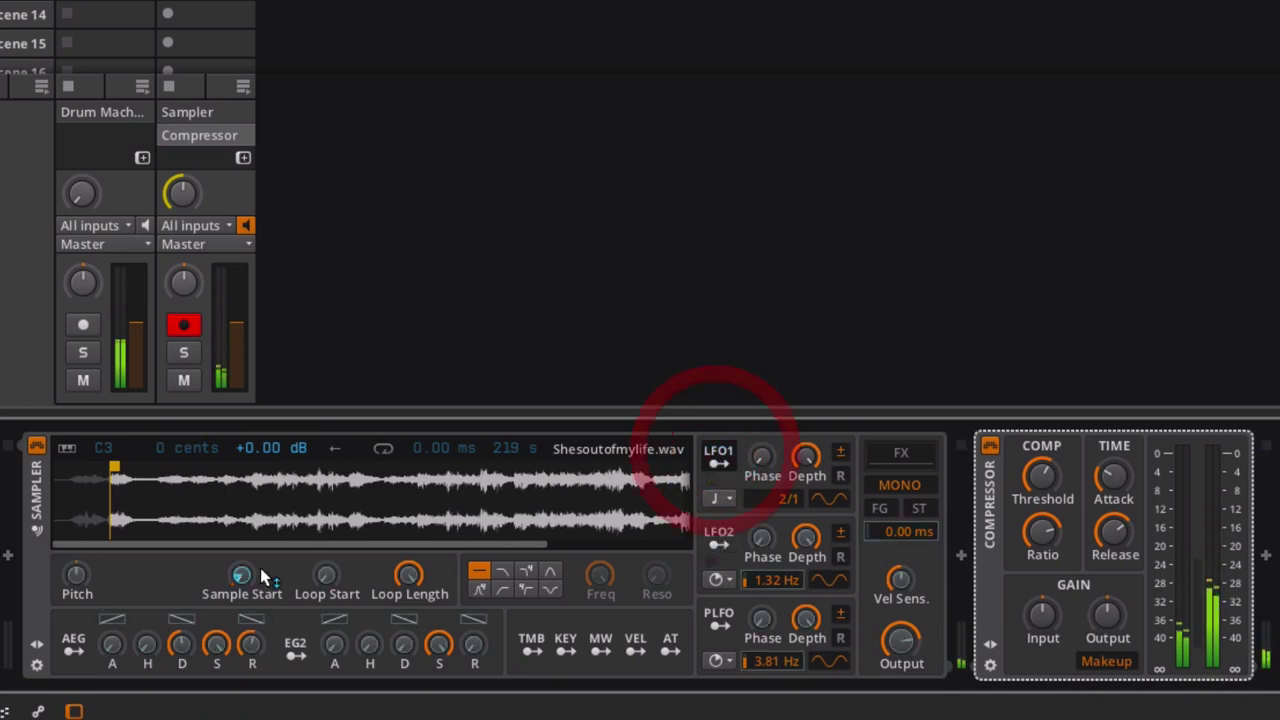
{"action": "mouse_move", "coordinate": [240, 576]}
{"action": "left_mouse_down"}
{"action": "mouse_move", "coordinate": [240, 560]}
{"action": "mouse_move", "coordinate": [243, 577]}
{"action": "left_mouse_up"}
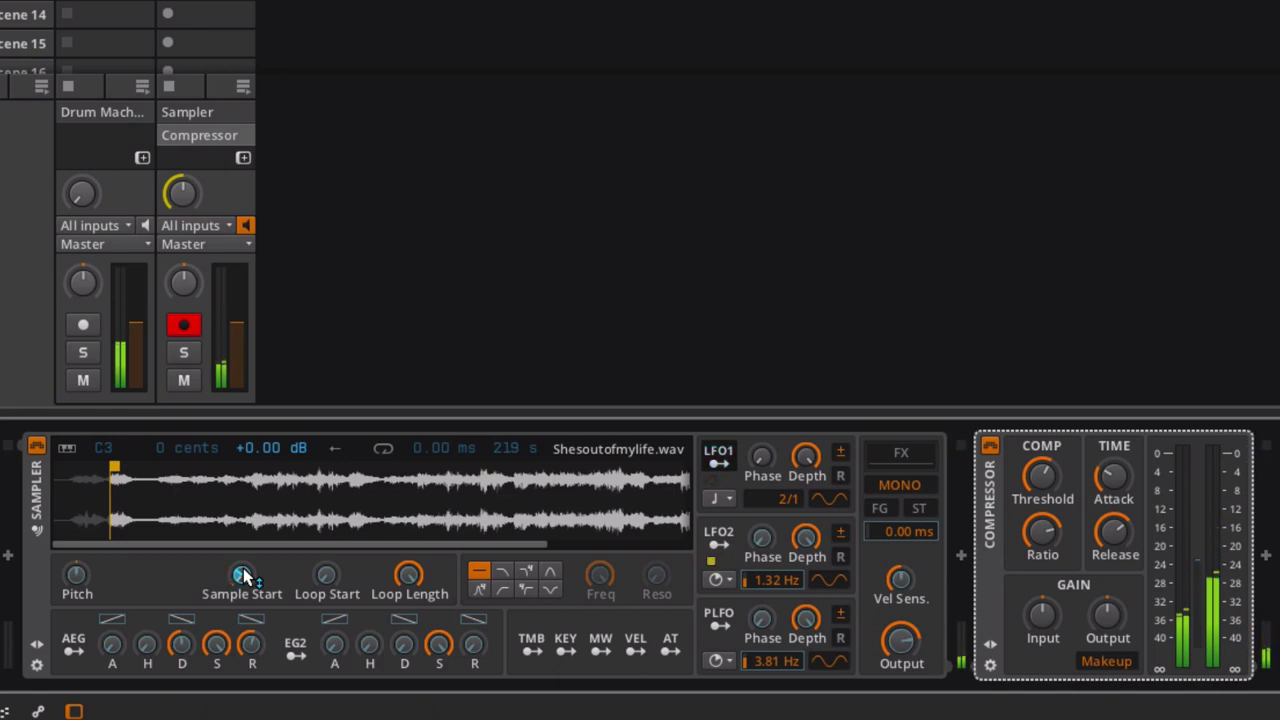
{"action": "left_click_drag", "start_coordinate": [243, 577], "coordinate": [243, 577]}
{"action": "left_click", "coordinate": [718, 456]}
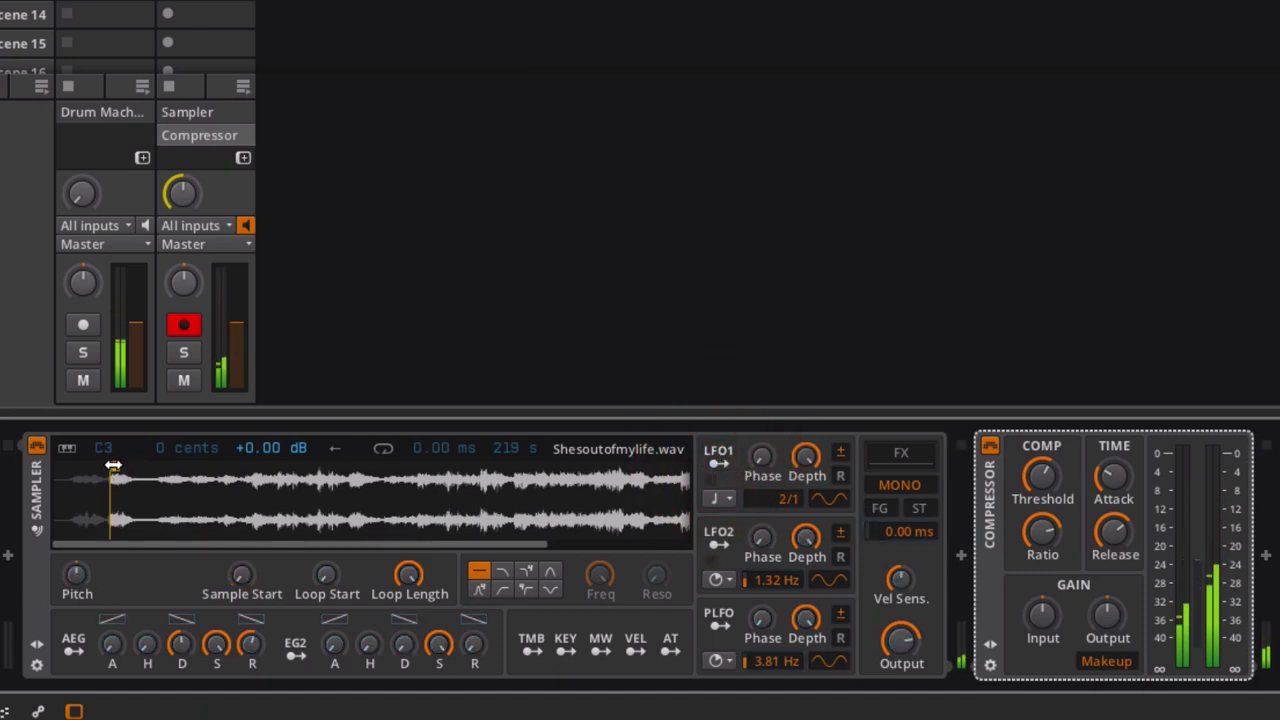
Step: Push the sample start marker further into Shesoutofmylife.wav and shorten the AEG Release to about 376 ms
{"action": "mouse_move", "coordinate": [113, 468]}
{"action": "left_mouse_down"}
{"action": "mouse_move", "coordinate": [150, 468]}
{"action": "mouse_move", "coordinate": [129, 469]}
{"action": "left_mouse_up"}
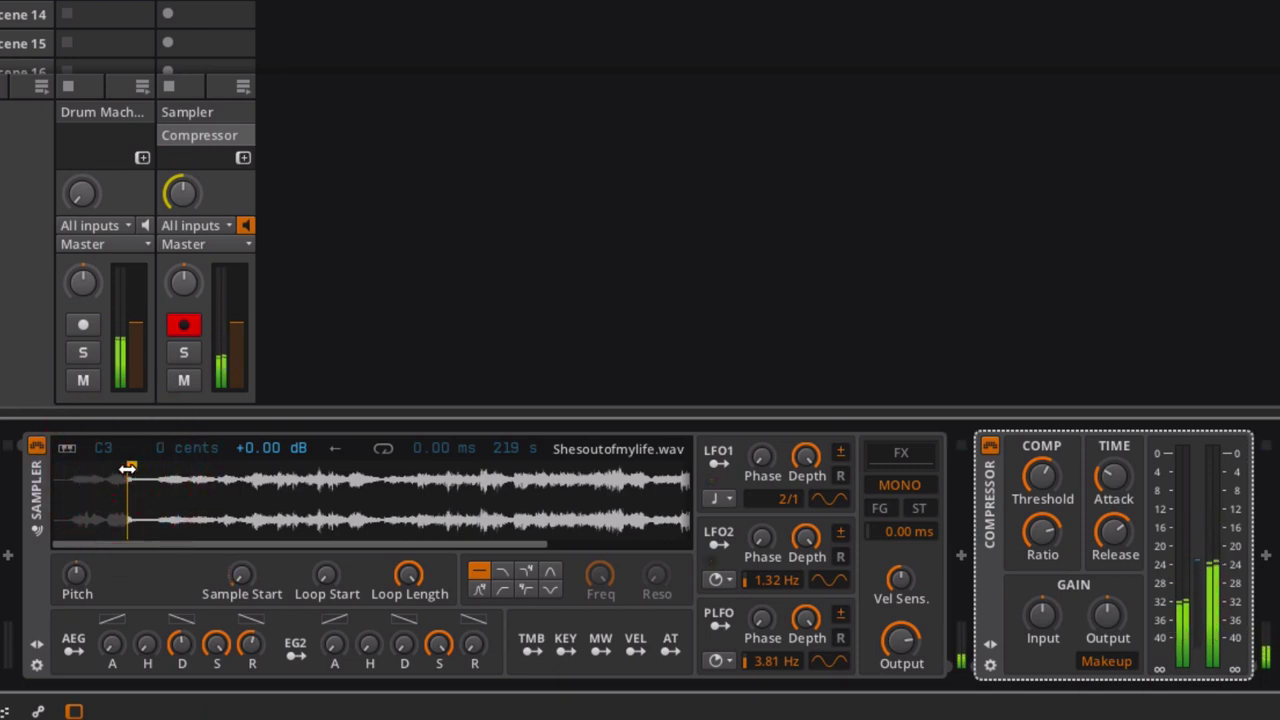
{"action": "left_click_drag", "start_coordinate": [128, 468], "coordinate": [251, 486]}
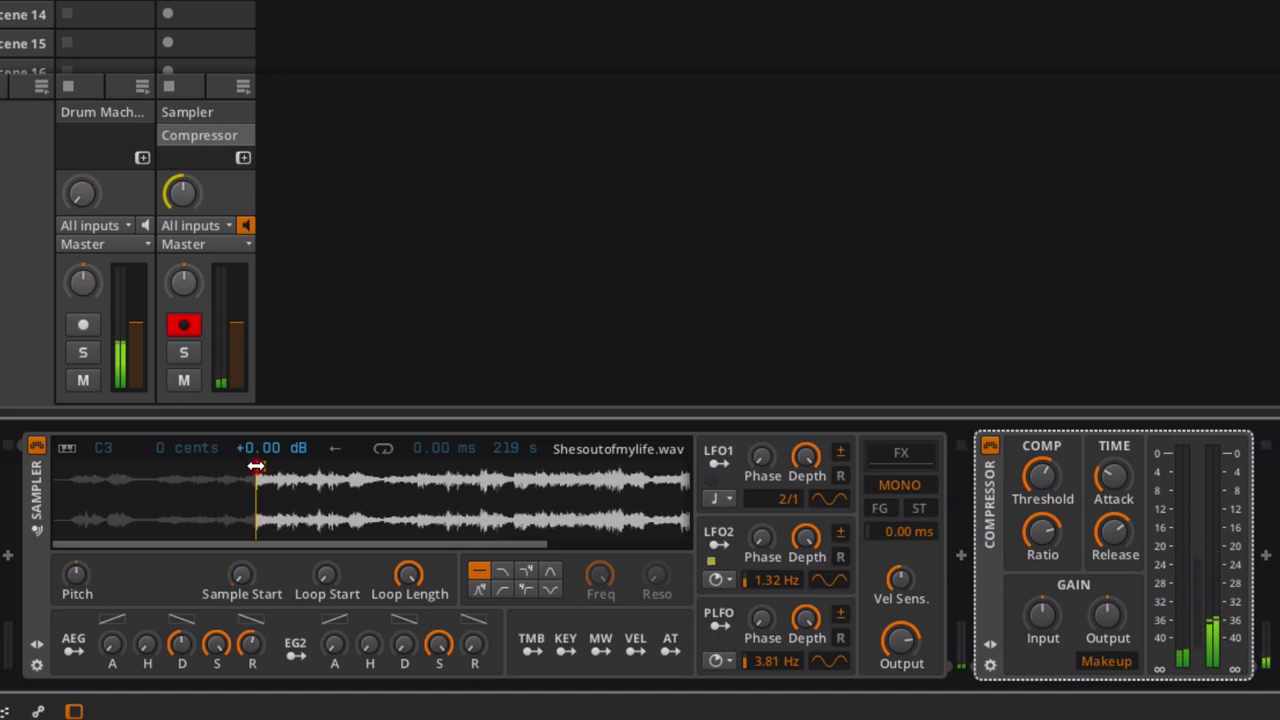
{"action": "left_click", "coordinate": [256, 465]}
{"action": "mouse_move", "coordinate": [256, 465]}
{"action": "left_mouse_down"}
{"action": "mouse_move", "coordinate": [280, 480]}
{"action": "mouse_move", "coordinate": [360, 470]}
{"action": "left_mouse_up"}
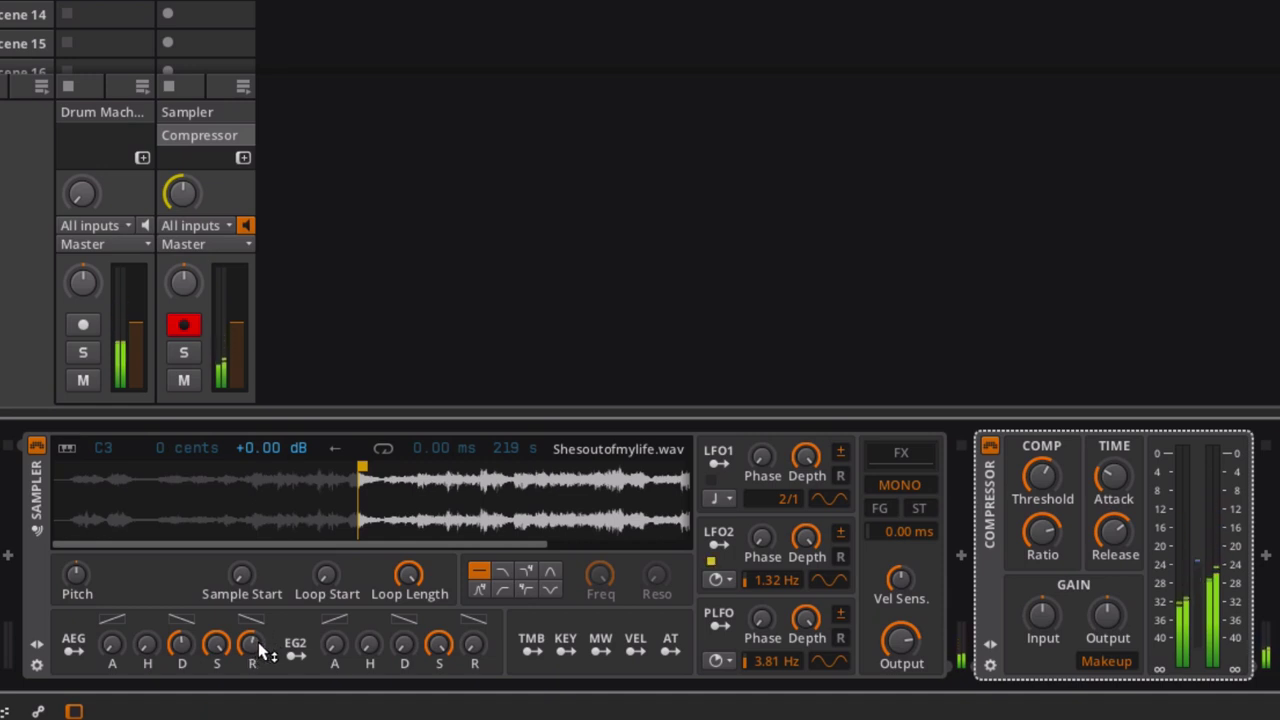
{"action": "mouse_move", "coordinate": [251, 646]}
{"action": "left_mouse_down"}
{"action": "mouse_move", "coordinate": [251, 675]}
{"action": "mouse_move", "coordinate": [262, 650]}
{"action": "left_mouse_up"}
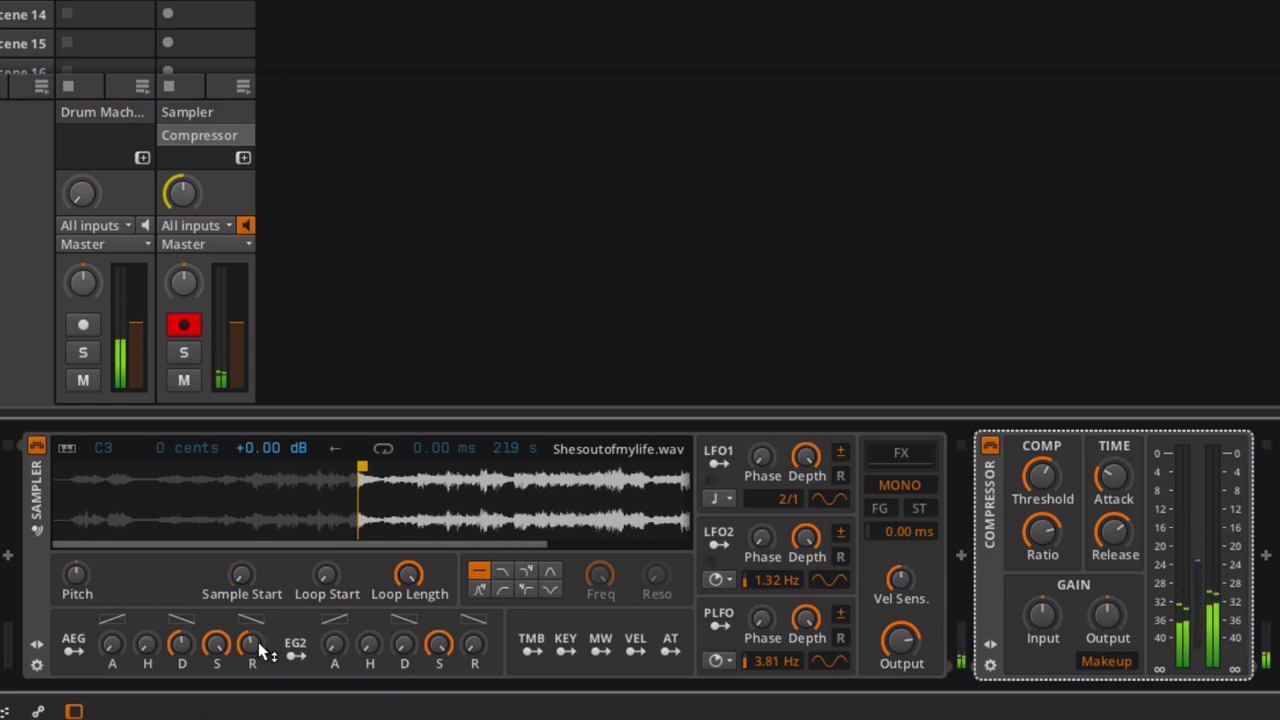
Step: Route LFO2 to the amp envelope release time with an amount of about +0.5
{"action": "left_click", "coordinate": [720, 545]}
{"action": "left_click", "coordinate": [251, 644]}
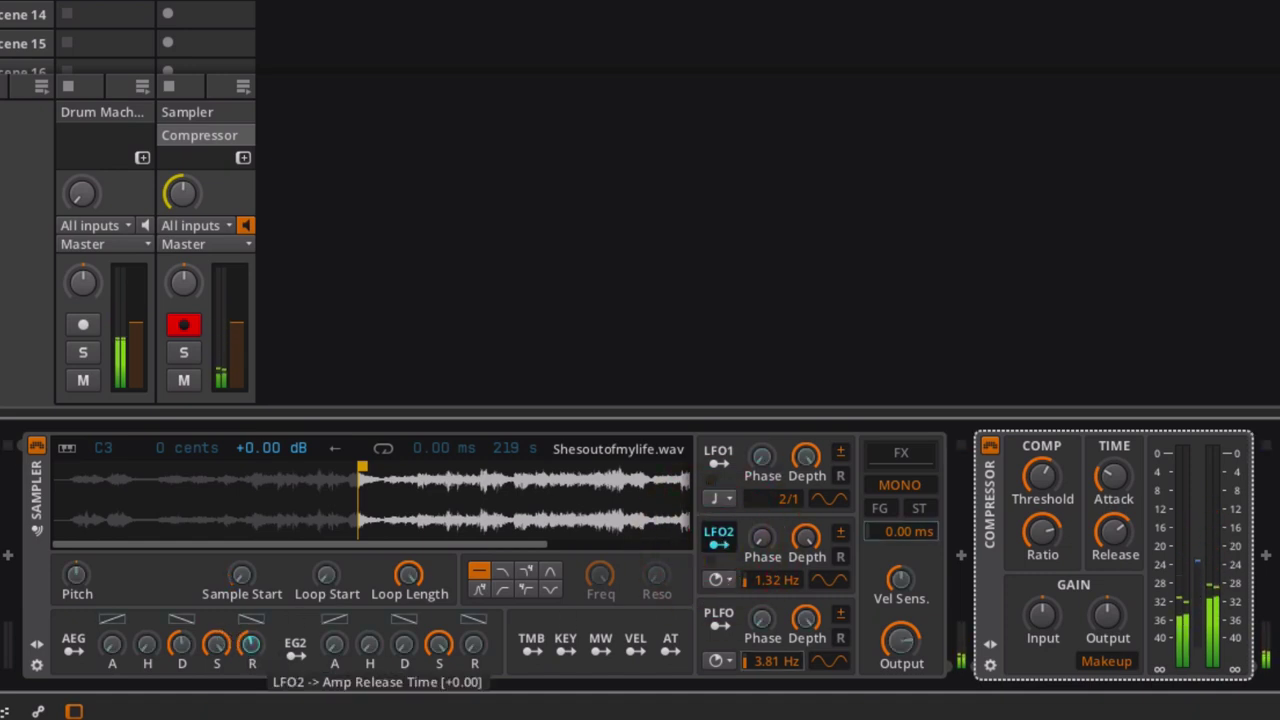
{"action": "left_click_drag", "start_coordinate": [251, 644], "coordinate": [248, 644]}
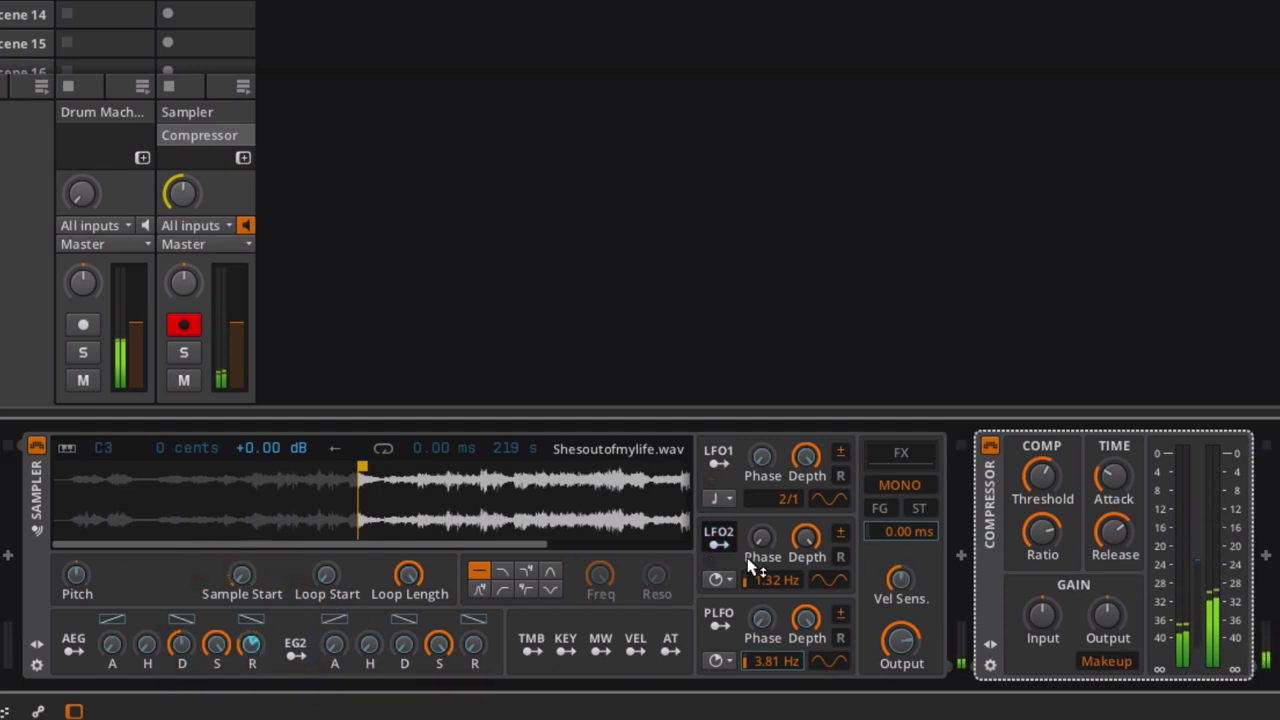
{"action": "left_click", "coordinate": [720, 540]}
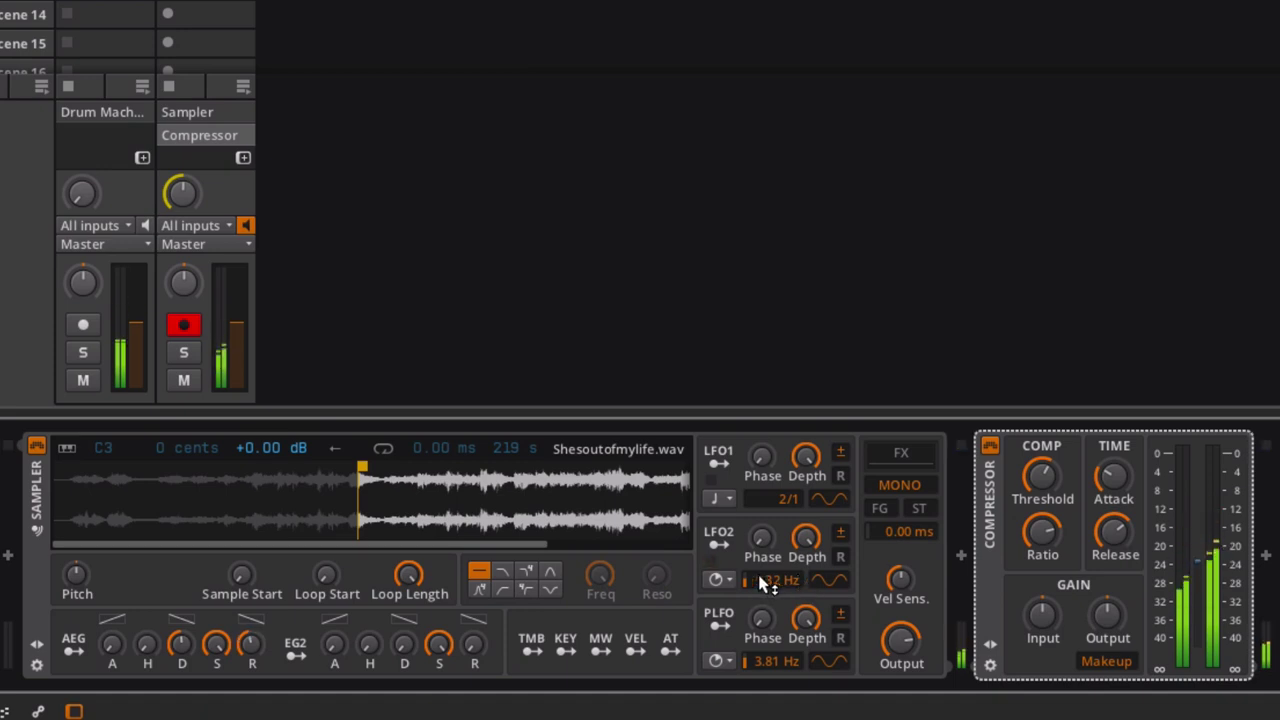
Step: Sync LFO2's rate to beats at 2/1
{"action": "left_click", "coordinate": [729, 580]}
{"action": "left_click", "coordinate": [740, 599]}
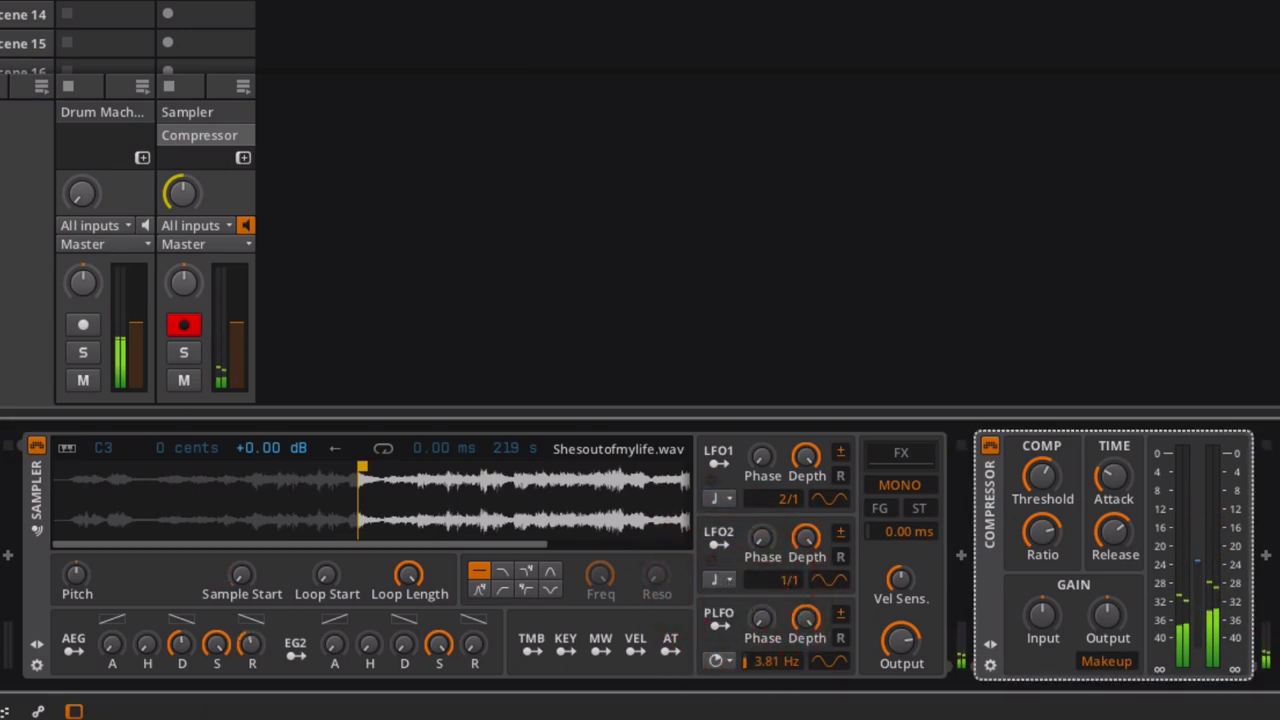
{"action": "scroll", "coordinate": [789, 580], "scroll_direction": "down", "scroll_amount": 2}
Step: Move the sample start marker much later in the waveform, briefly showing LFO2's modulation targets
{"action": "left_click_drag", "start_coordinate": [364, 467], "coordinate": [388, 470]}
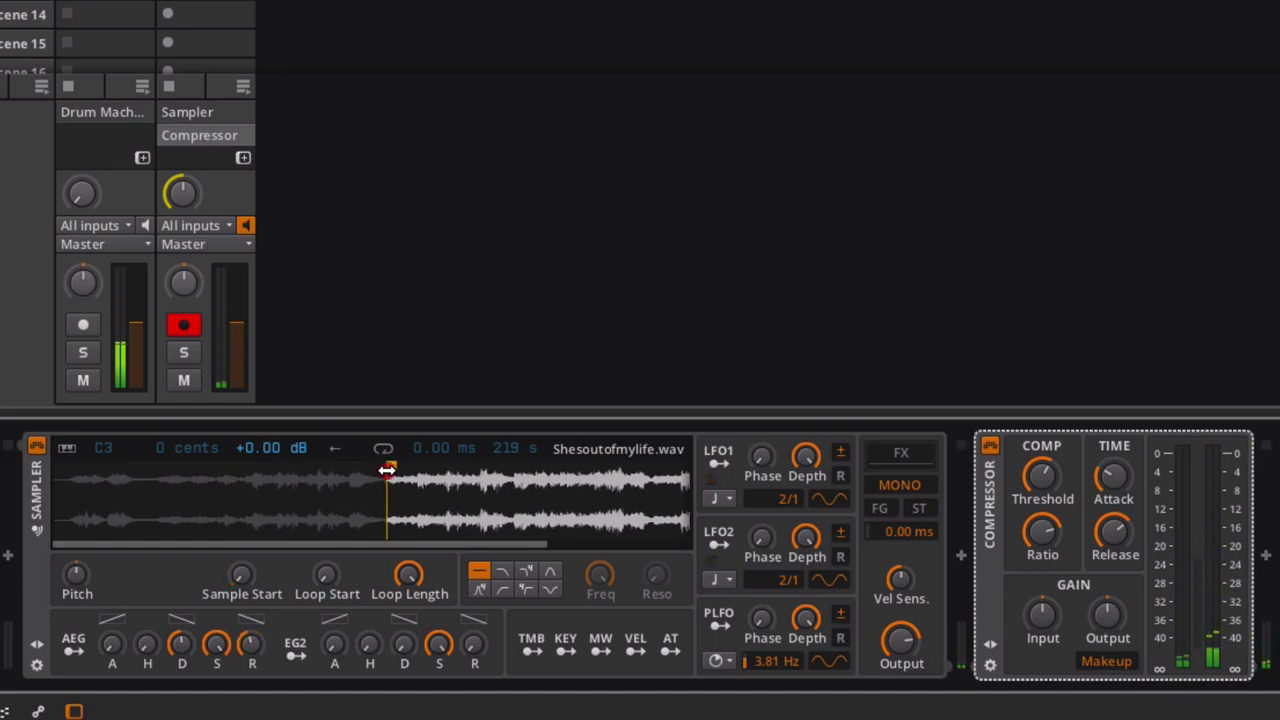
{"action": "left_click_drag", "start_coordinate": [387, 470], "coordinate": [423, 470]}
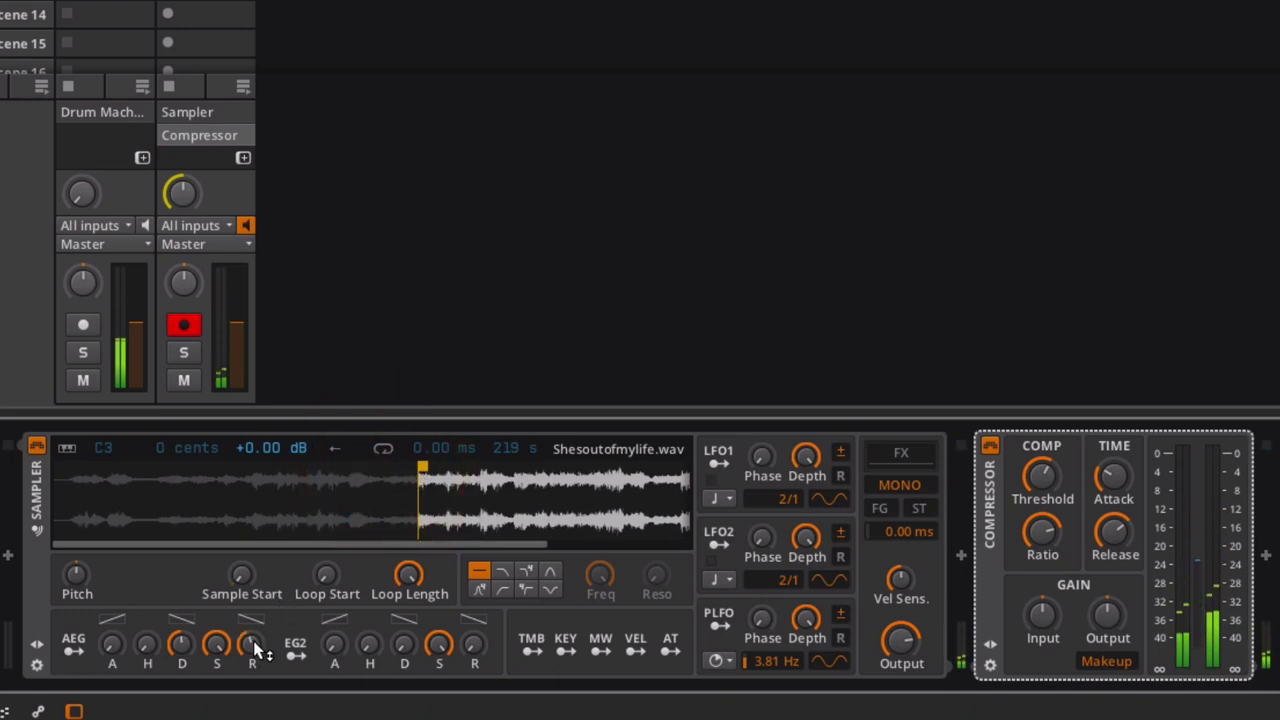
{"action": "left_click", "coordinate": [717, 540]}
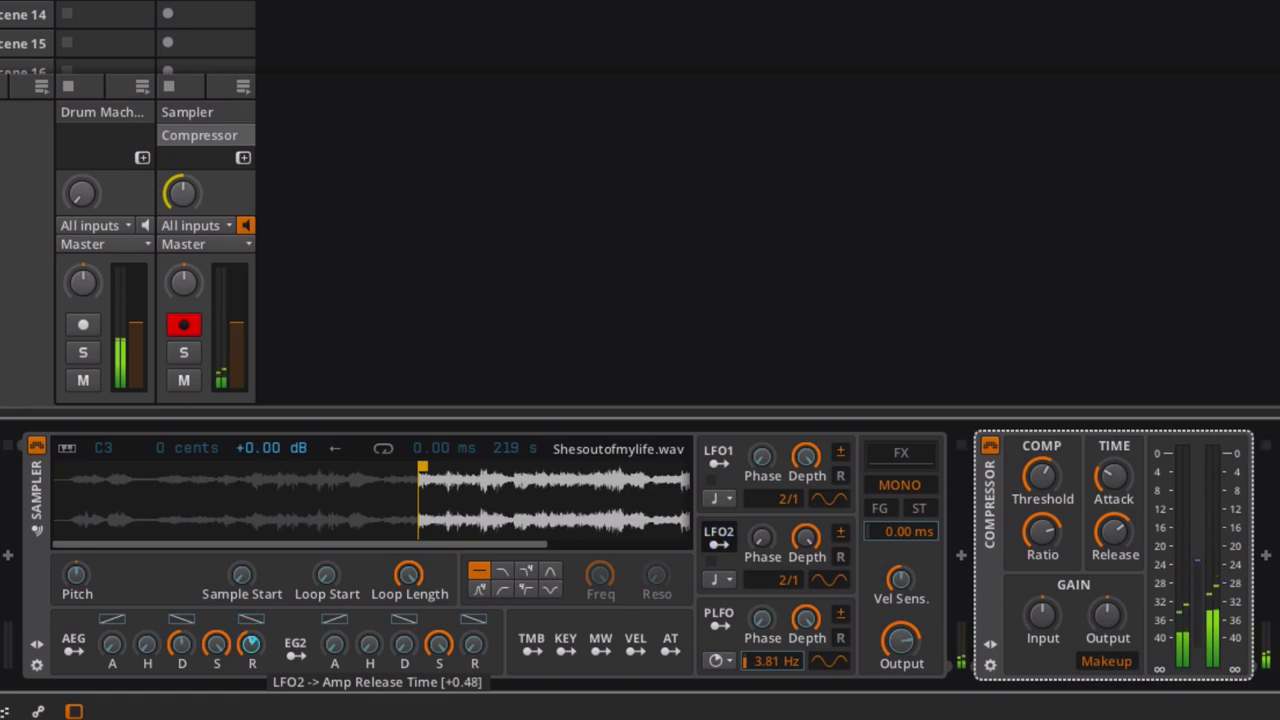
{"action": "left_click", "coordinate": [718, 543]}
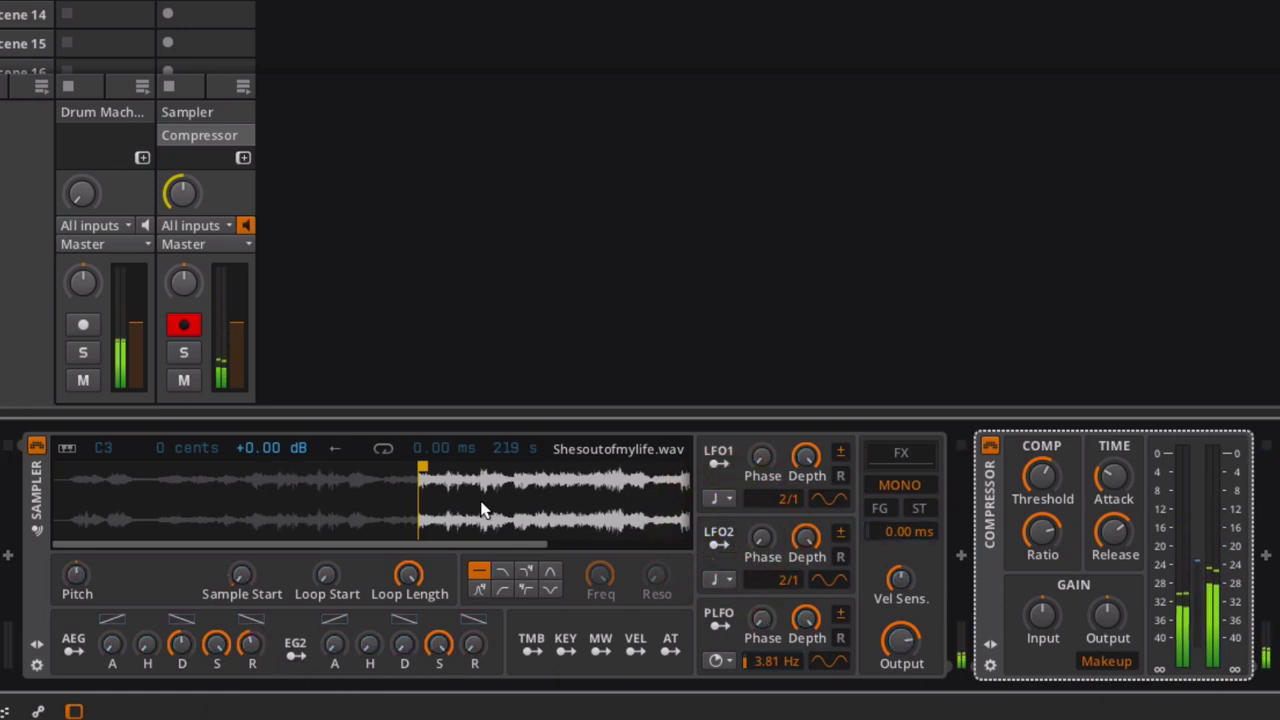
{"action": "left_click_drag", "start_coordinate": [418, 473], "coordinate": [516, 475]}
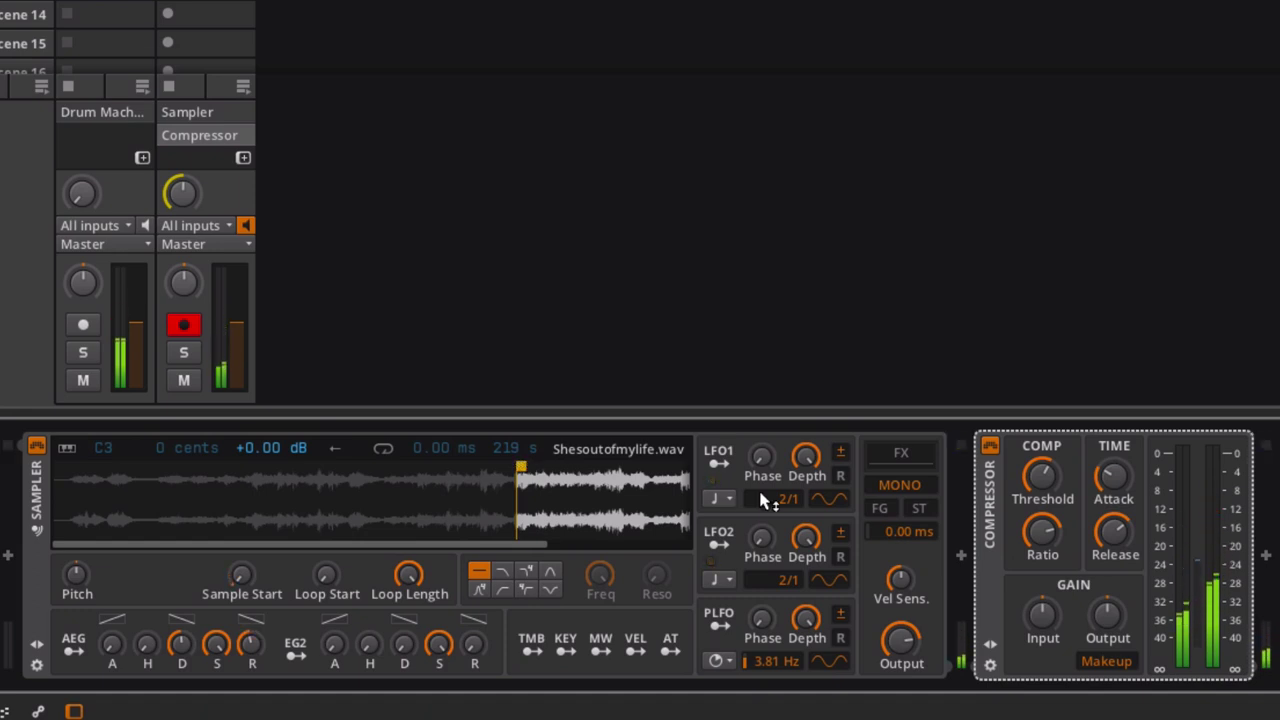
Step: Raise the Sampler track volume to about -8.14 dB and drag the sample start back near the opening
{"action": "mouse_move", "coordinate": [237, 380]}
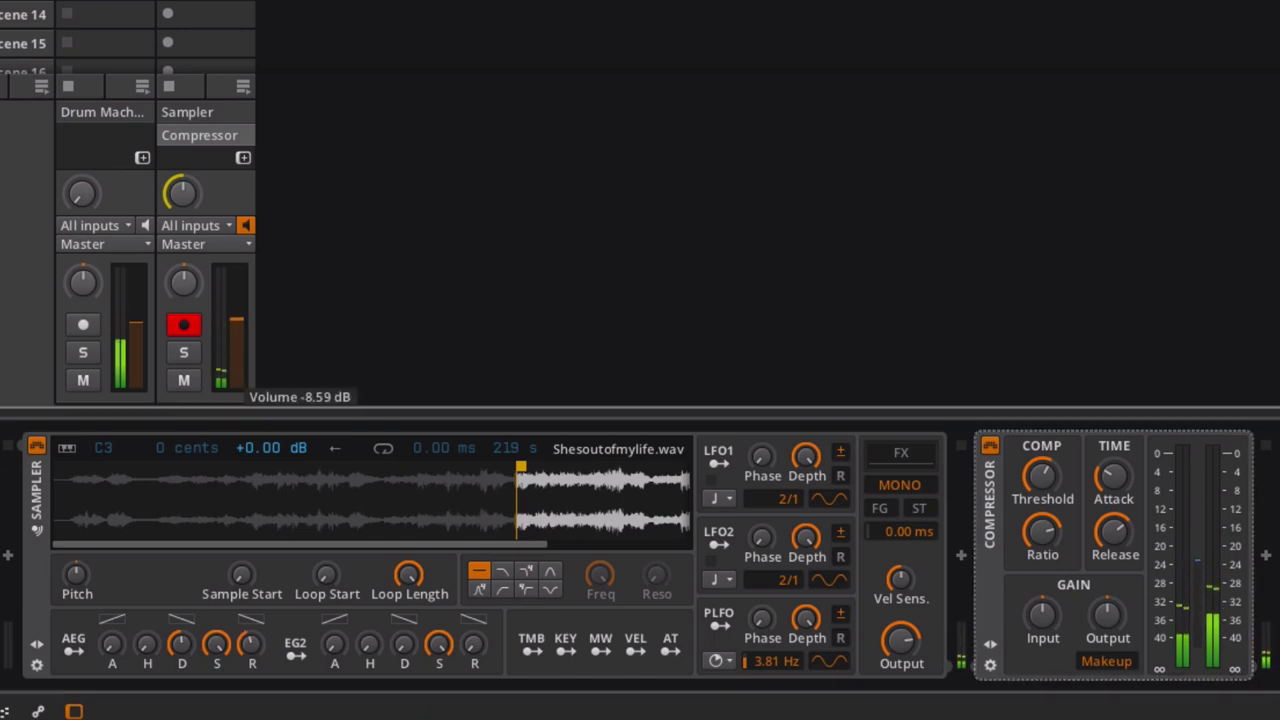
{"action": "left_click_drag", "start_coordinate": [237, 380], "coordinate": [237, 374]}
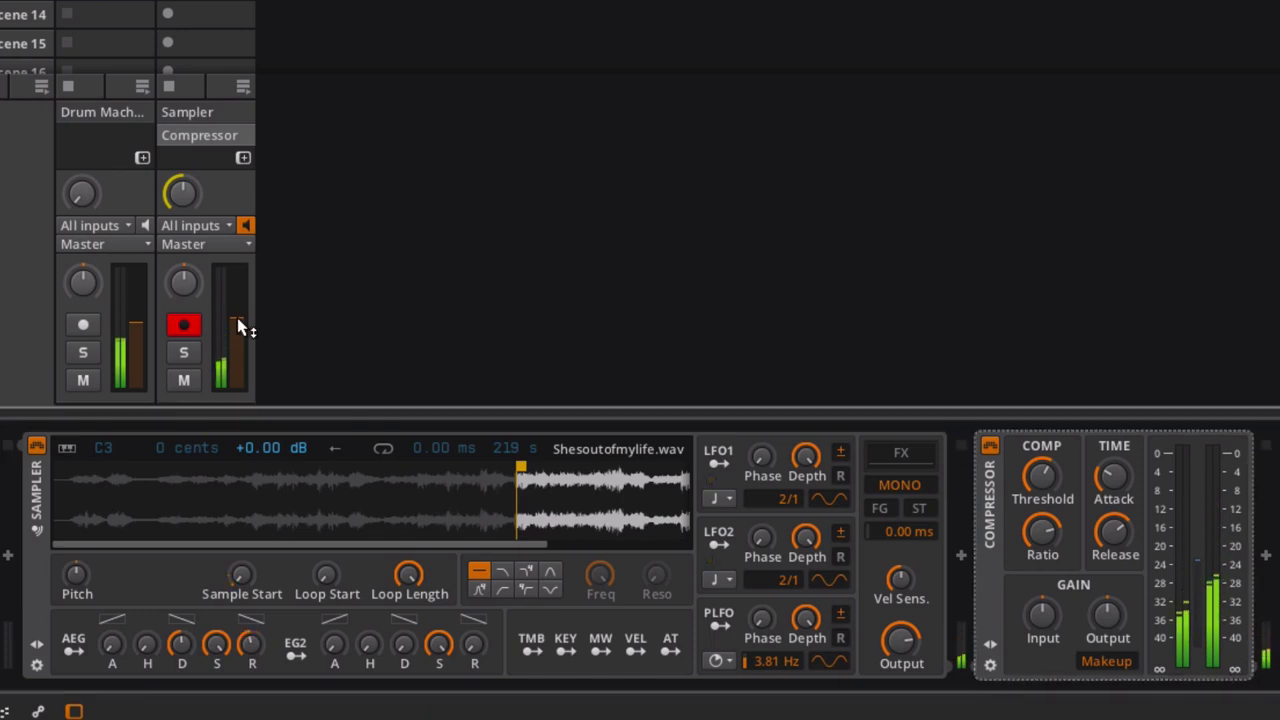
{"action": "left_click_drag", "start_coordinate": [519, 468], "coordinate": [77, 484]}
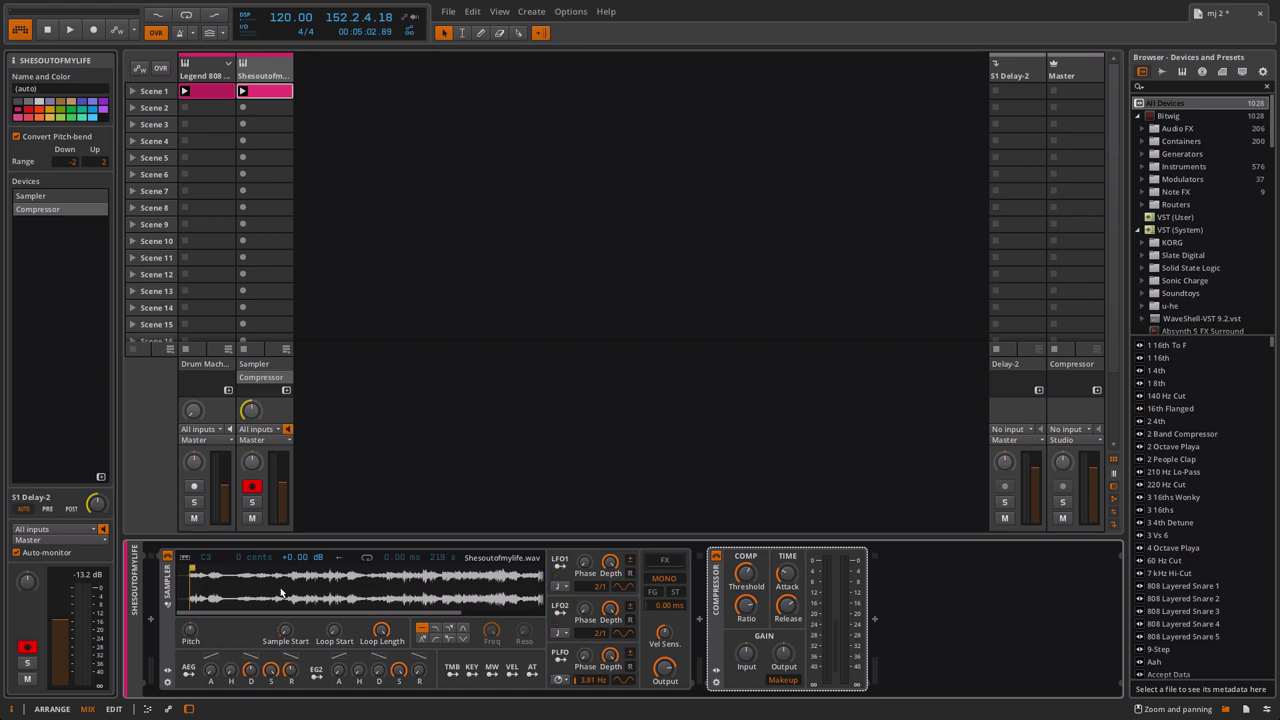
Step: Add audio track Audio 3 with input Shesoutofmylife (Post-Fader), arm it, and disarm the Sampler track
{"action": "left_click", "coordinate": [532, 12]}
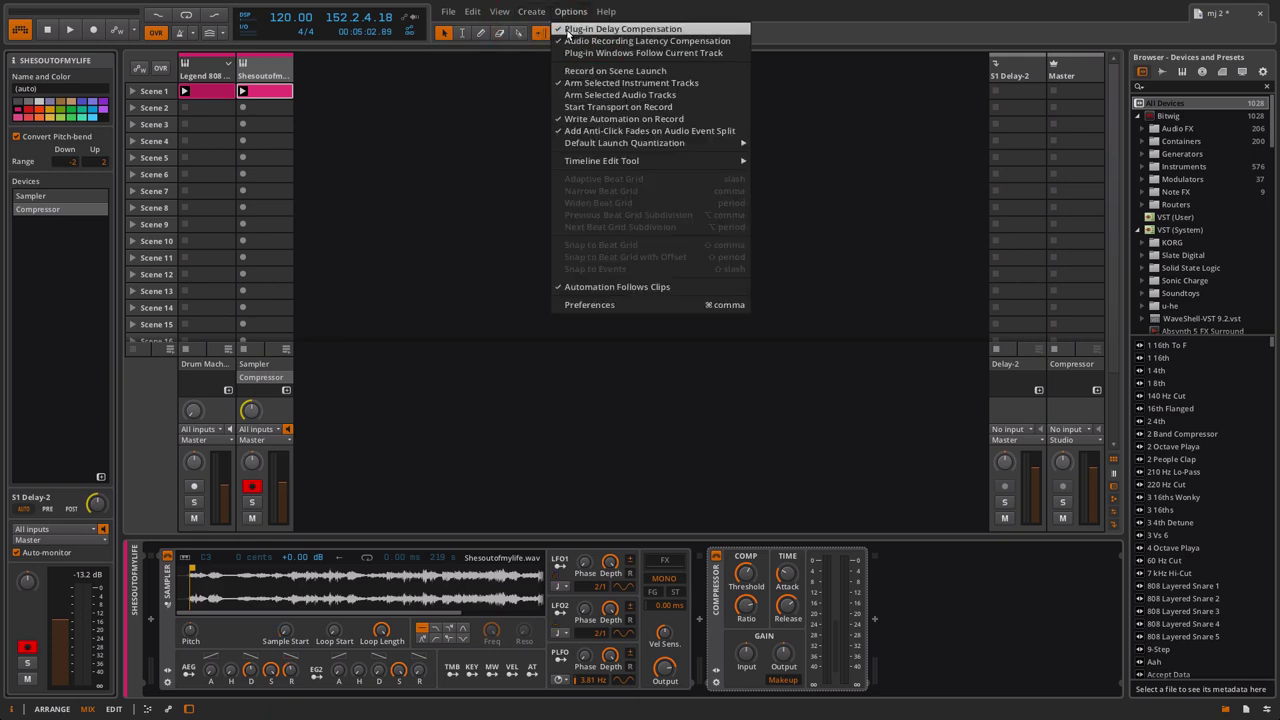
{"action": "left_click", "coordinate": [537, 41]}
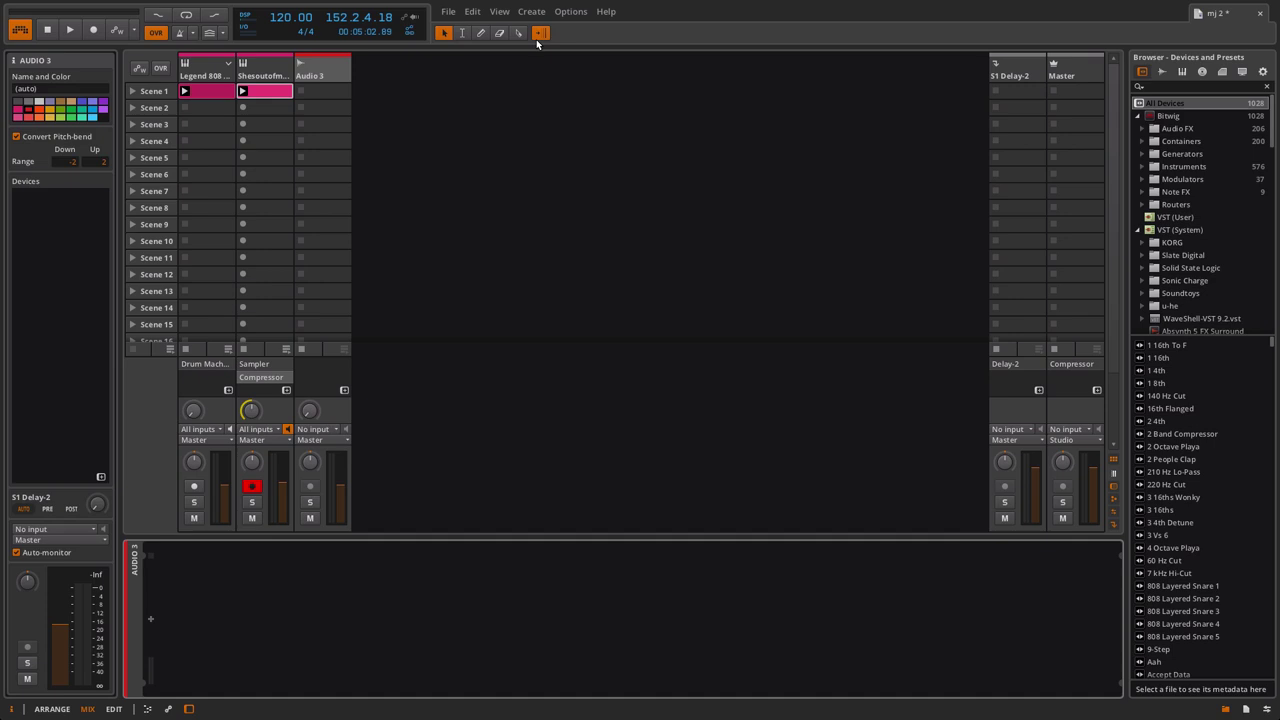
{"action": "left_click", "coordinate": [332, 429]}
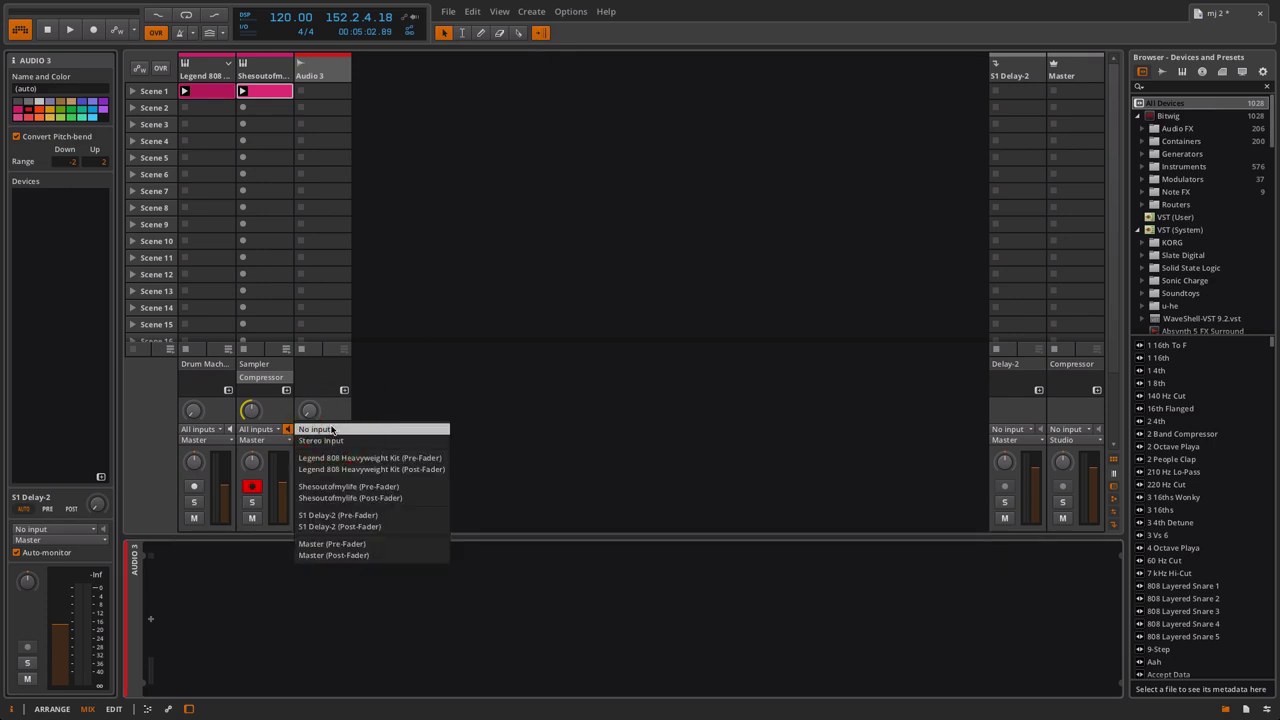
{"action": "left_click", "coordinate": [404, 498]}
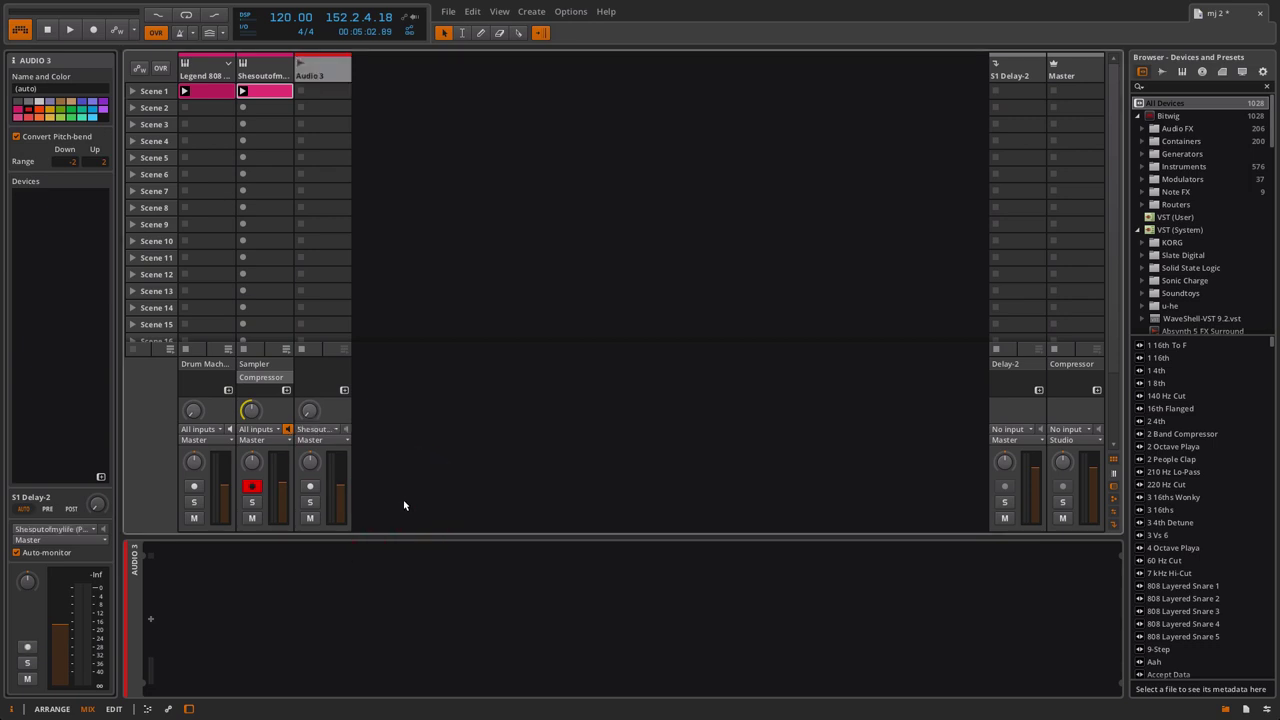
{"action": "left_click", "coordinate": [310, 486]}
{"action": "left_click", "coordinate": [249, 487]}
Step: Record a new clip, Audio 3-1, in Audio 3's Scene 1 slot, view it, then reselect Shesoutofmylife
{"action": "left_click", "coordinate": [270, 72]}
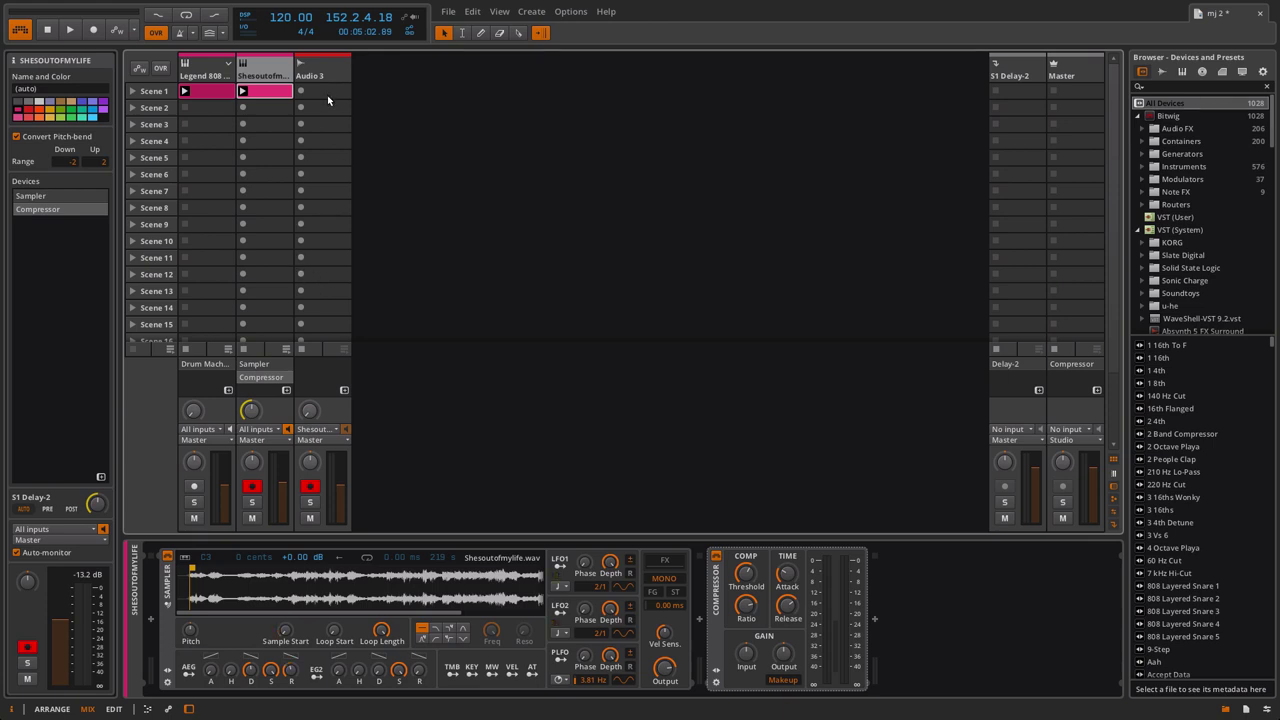
{"action": "left_click", "coordinate": [300, 91]}
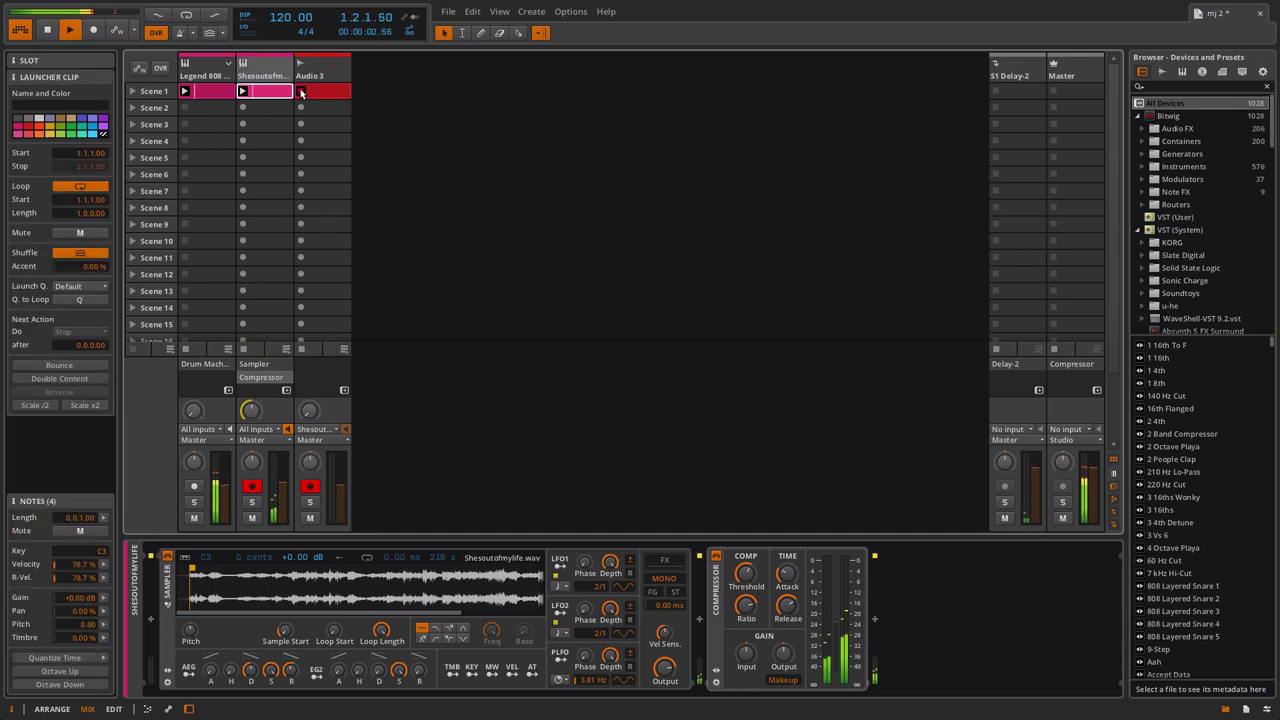
{"action": "double_click", "coordinate": [320, 92]}
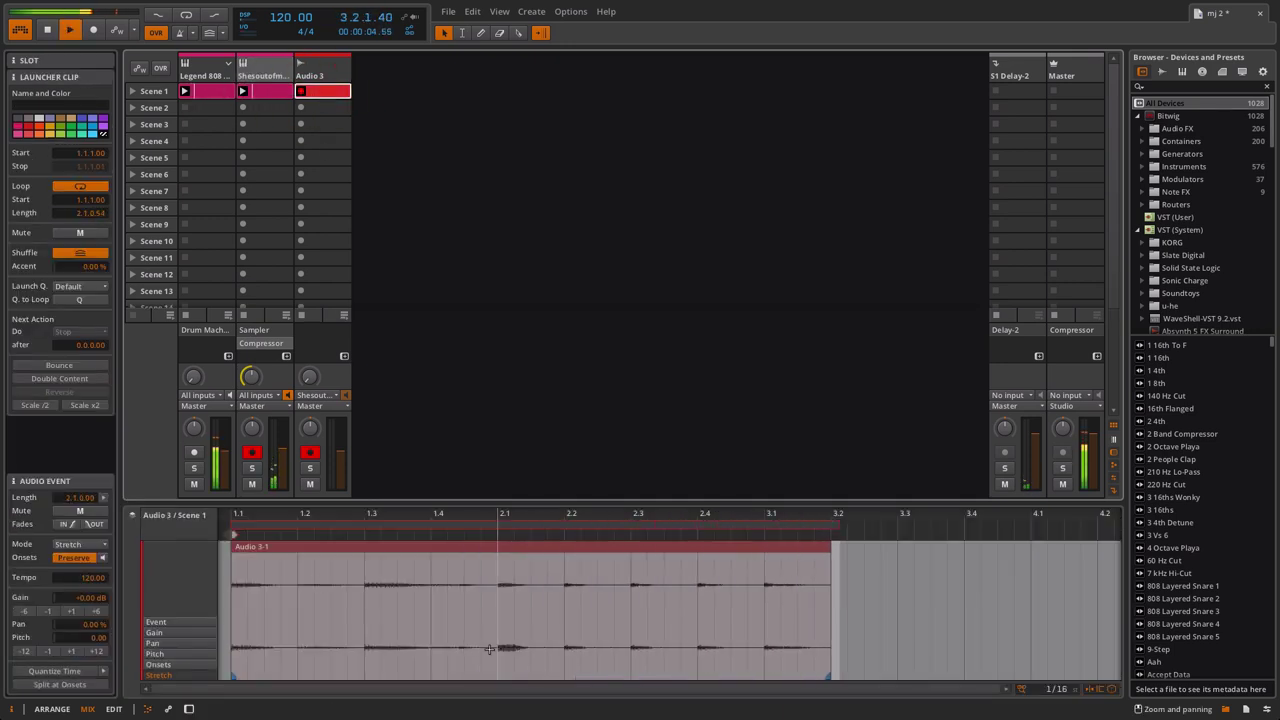
{"action": "left_click", "coordinate": [269, 72]}
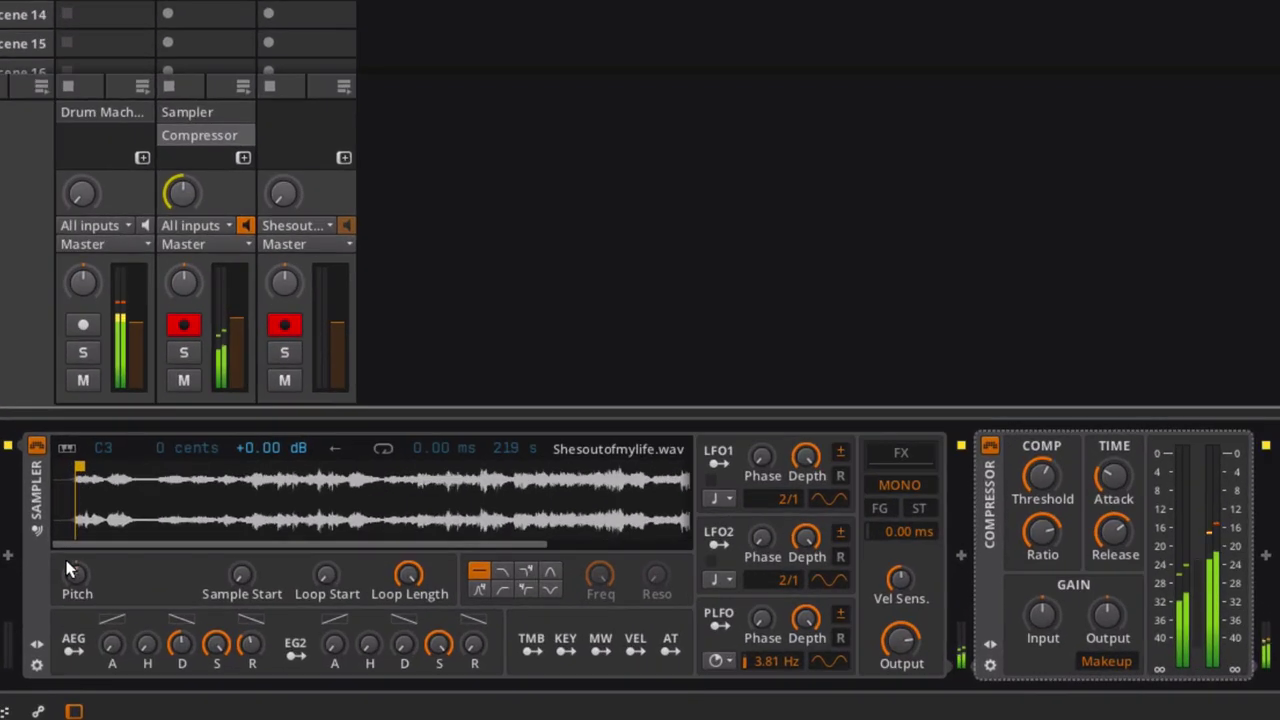
Step: Drag the Sampler's start marker rightward in several moves until it sits well into Shesoutofmylife.wav
{"action": "left_click_drag", "start_coordinate": [72, 545], "coordinate": [52, 440]}
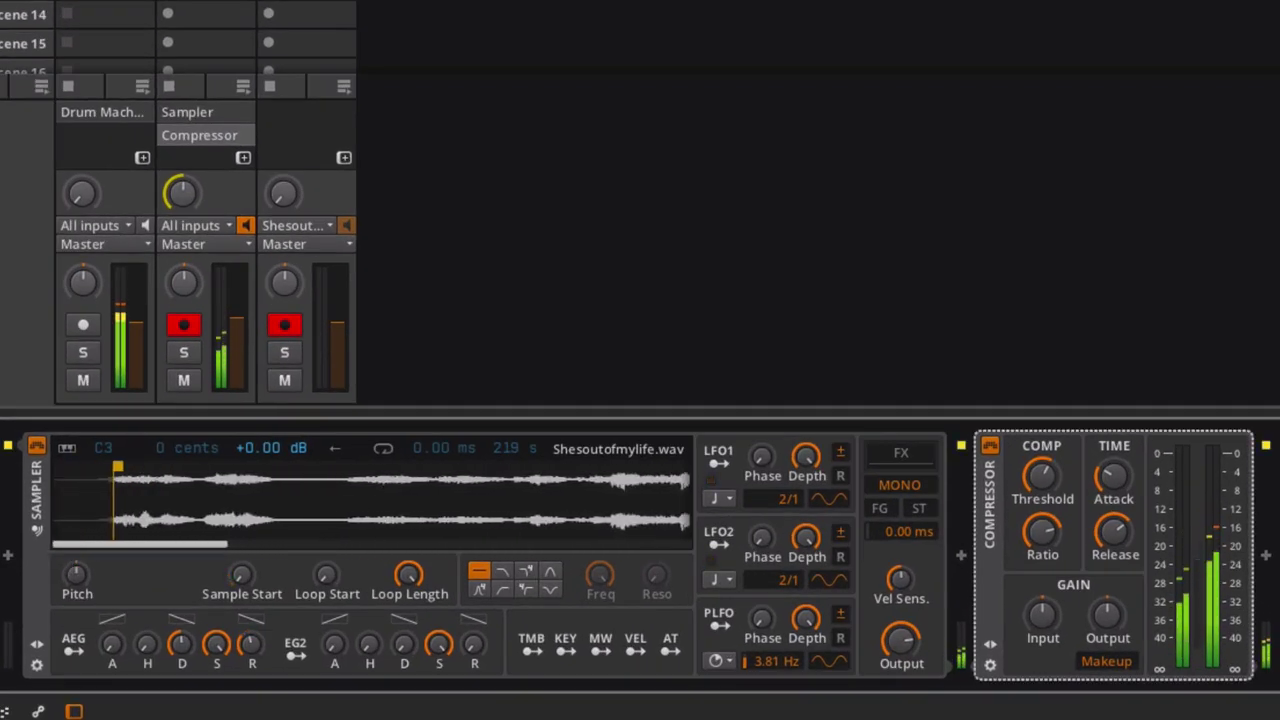
{"action": "left_click_drag", "start_coordinate": [114, 466], "coordinate": [169, 471]}
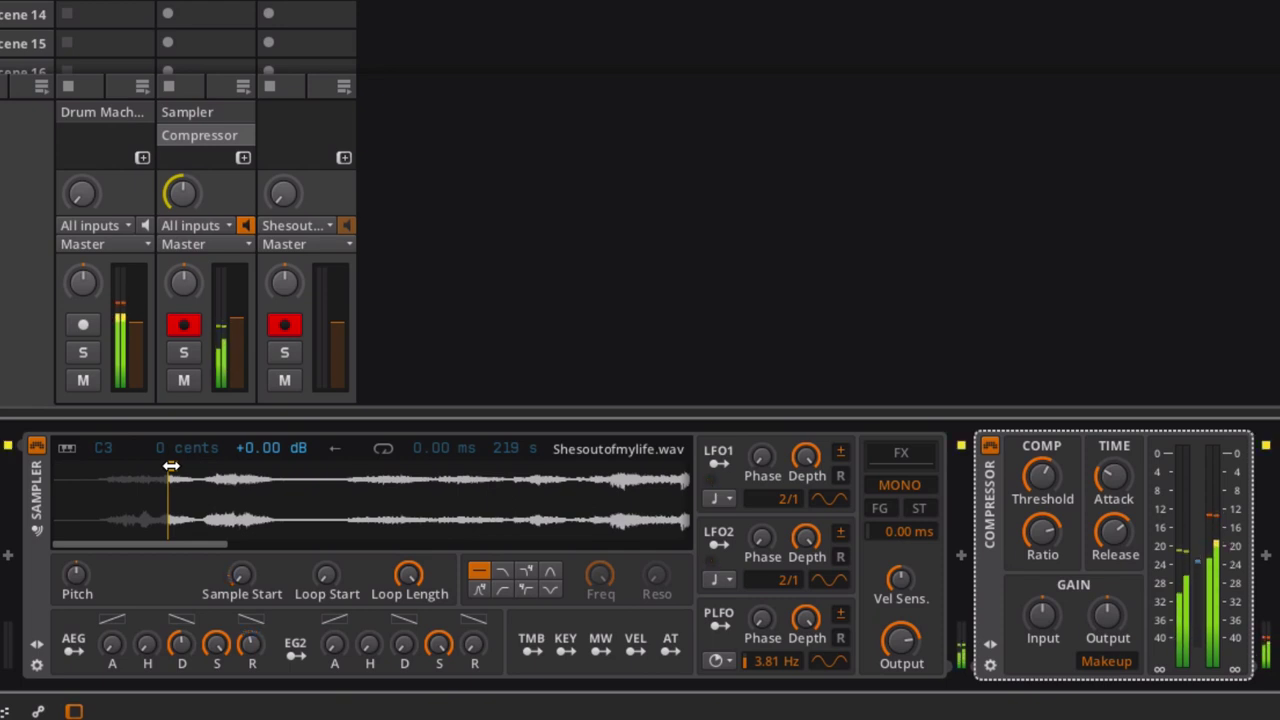
{"action": "mouse_move", "coordinate": [171, 466]}
{"action": "left_mouse_down"}
{"action": "mouse_move", "coordinate": [223, 478]}
{"action": "mouse_move", "coordinate": [213, 482]}
{"action": "left_mouse_up"}
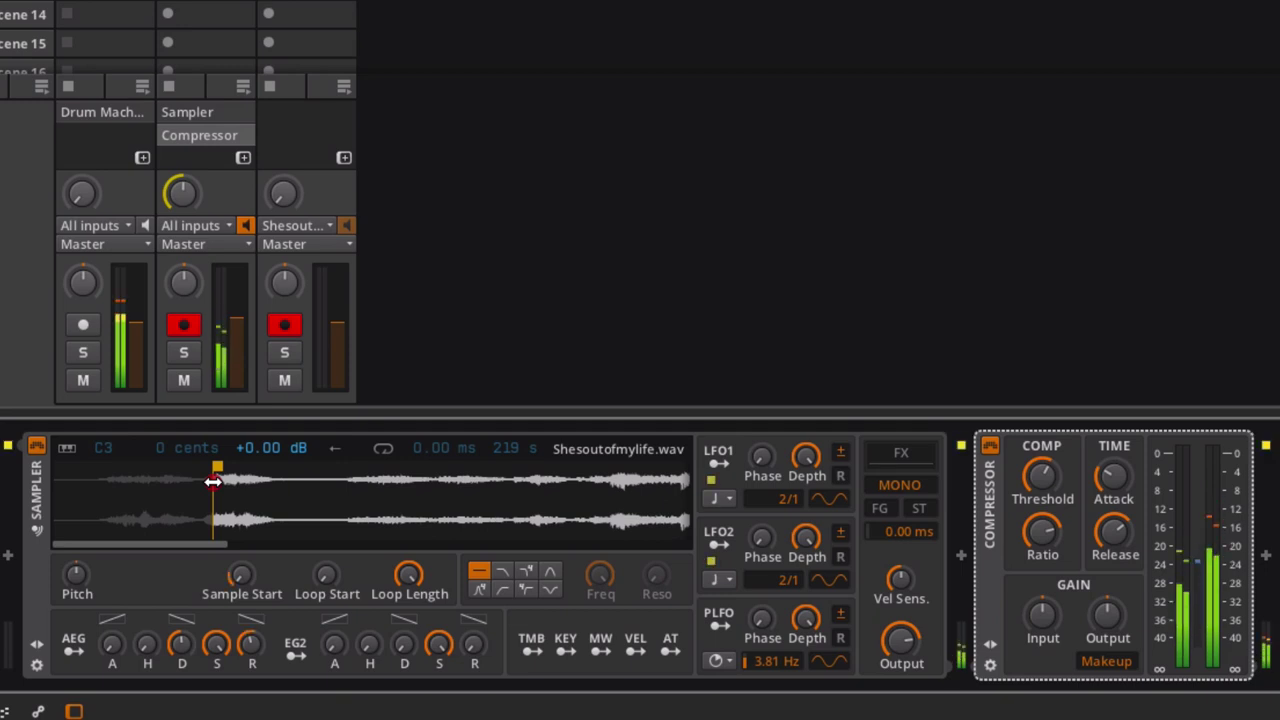
{"action": "left_click_drag", "start_coordinate": [213, 482], "coordinate": [246, 490]}
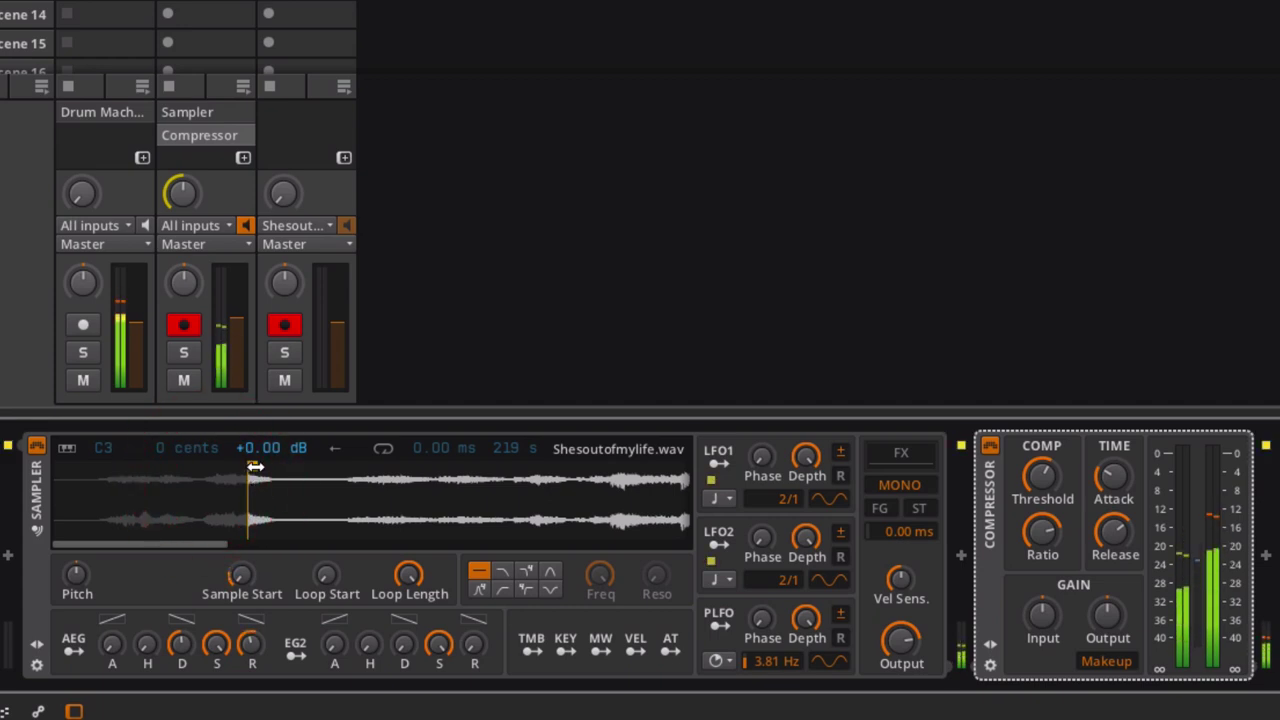
{"action": "left_click_drag", "start_coordinate": [256, 467], "coordinate": [384, 476]}
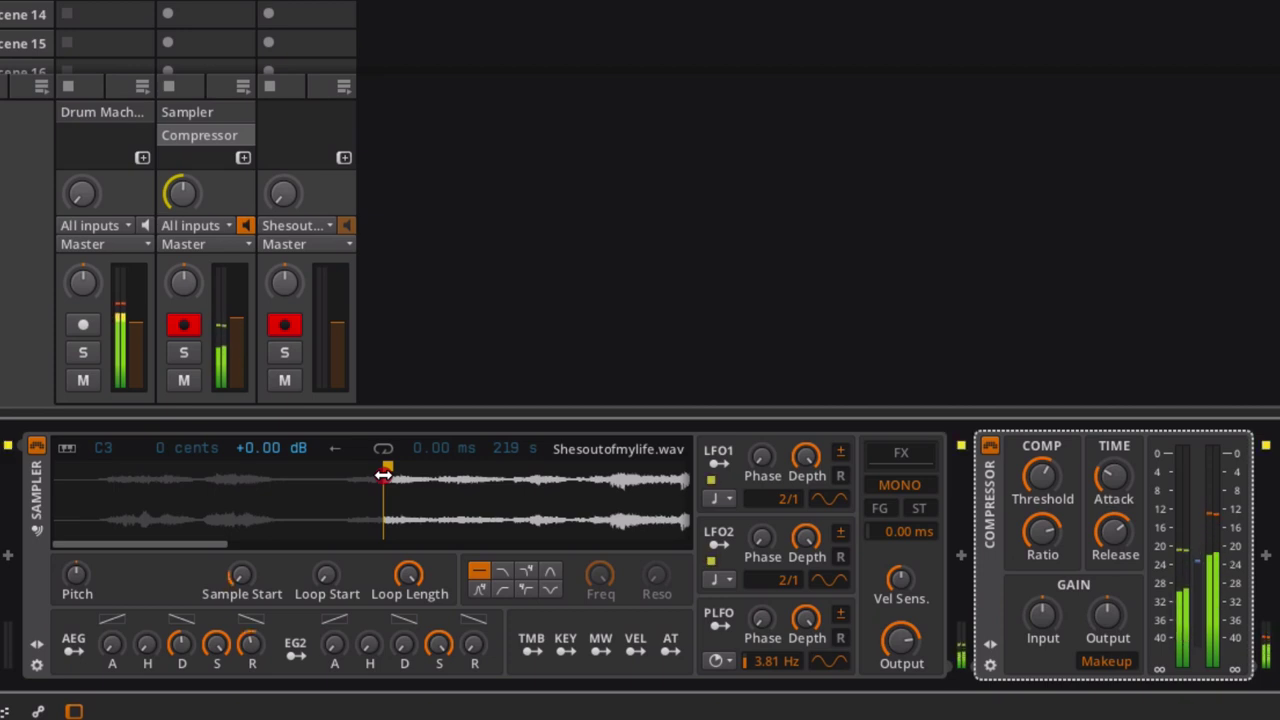
{"action": "left_click_drag", "start_coordinate": [384, 476], "coordinate": [440, 484]}
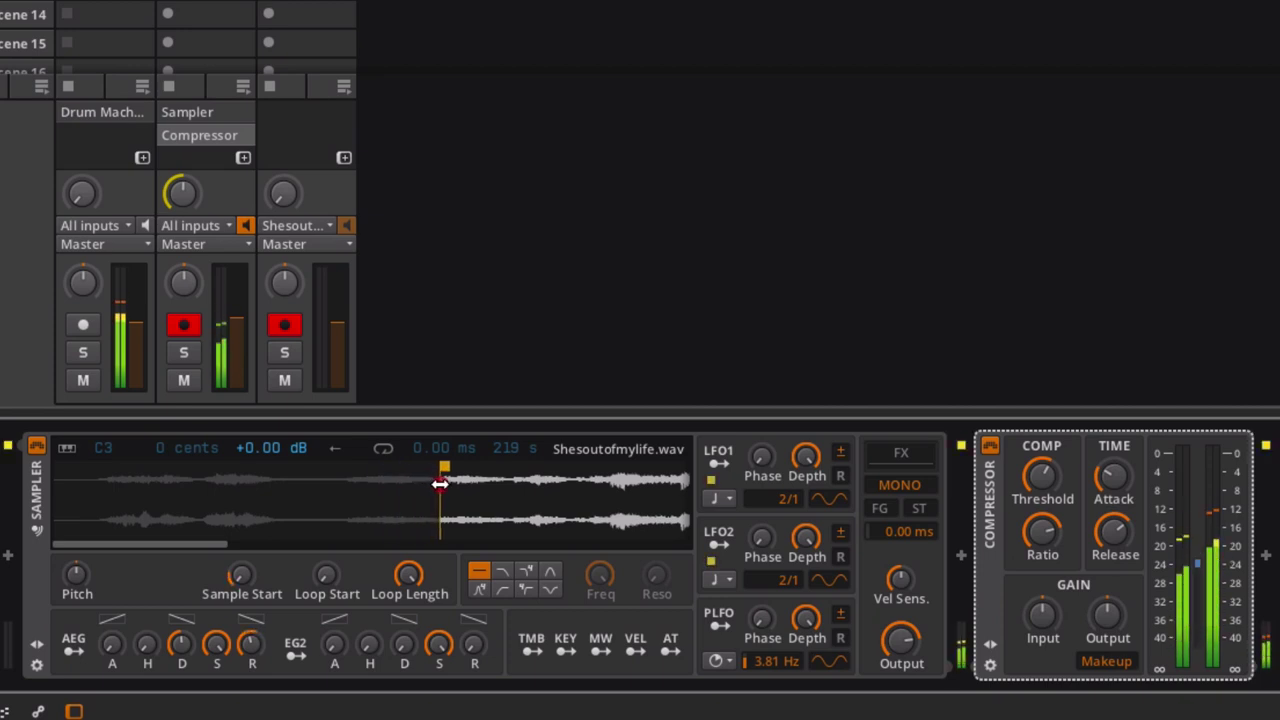
{"action": "left_click_drag", "start_coordinate": [440, 484], "coordinate": [532, 488]}
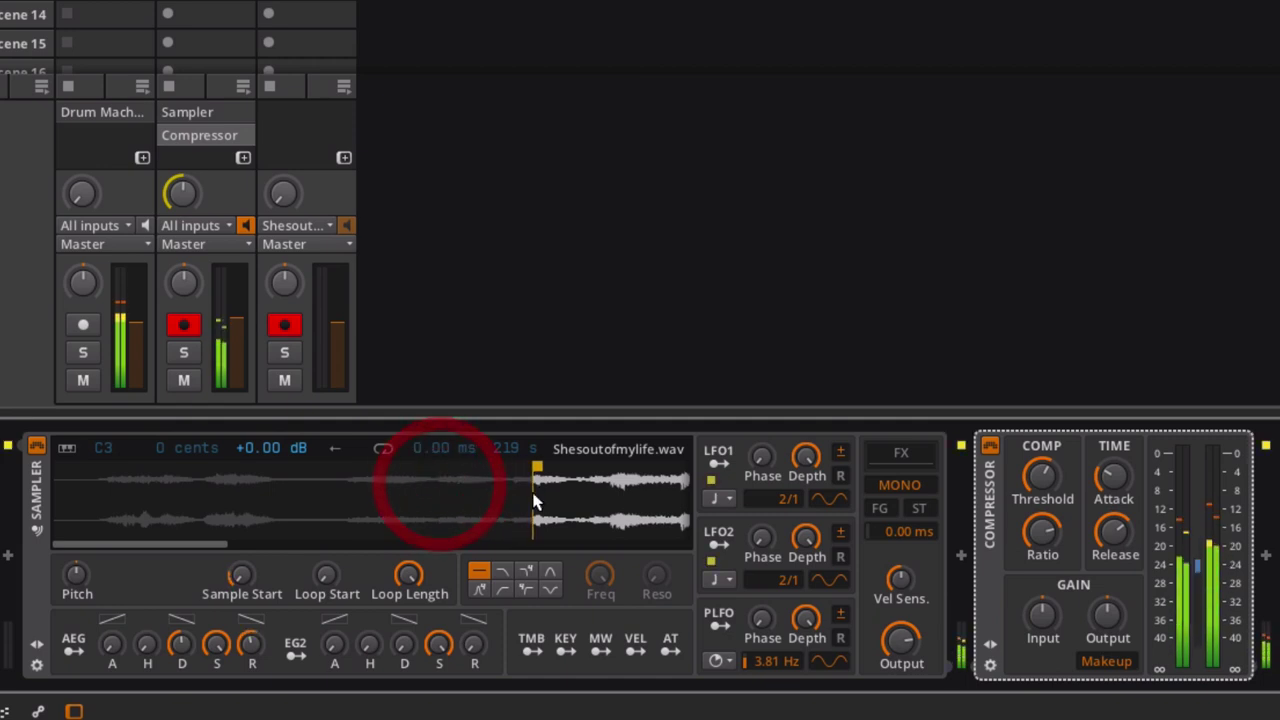
Step: Scroll the waveform right and drag the start marker further along Shesoutofmylife.wav in several moves
{"action": "scroll", "coordinate": [535, 500], "scroll_direction": "right", "scroll_amount": 3}
{"action": "scroll", "coordinate": [535, 500], "scroll_direction": "right", "scroll_amount": 2}
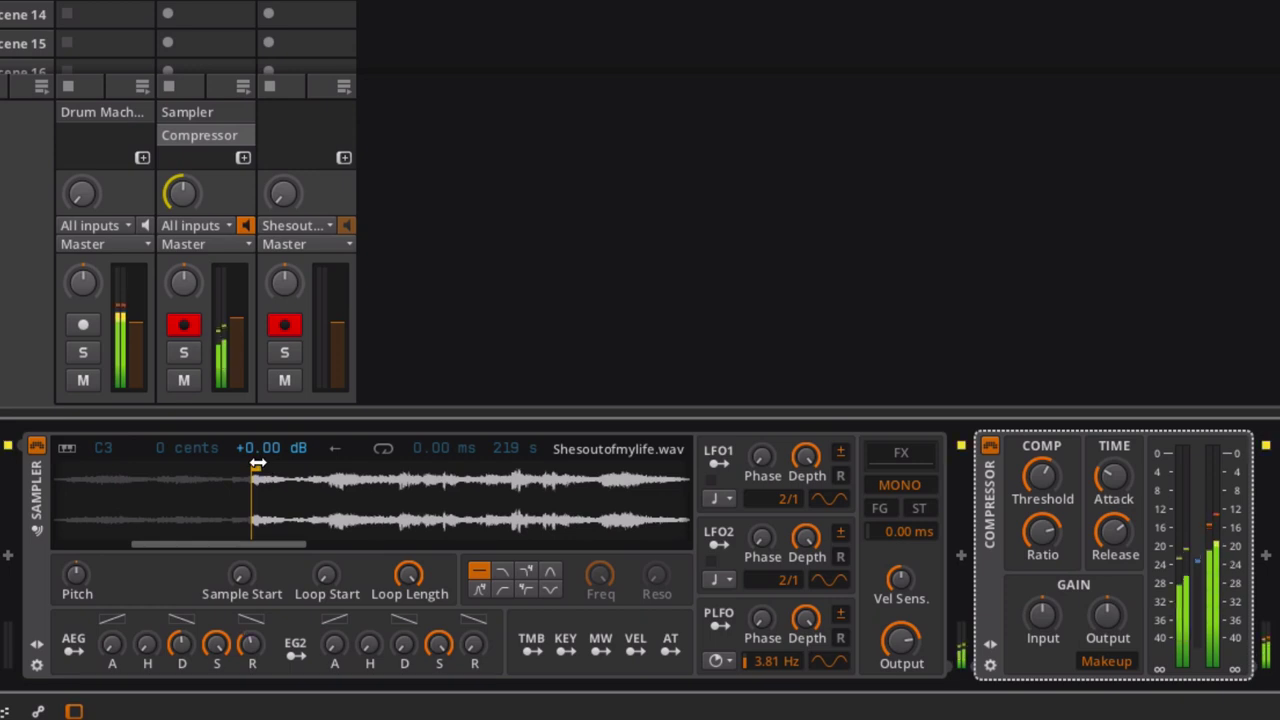
{"action": "left_click_drag", "start_coordinate": [252, 464], "coordinate": [430, 487]}
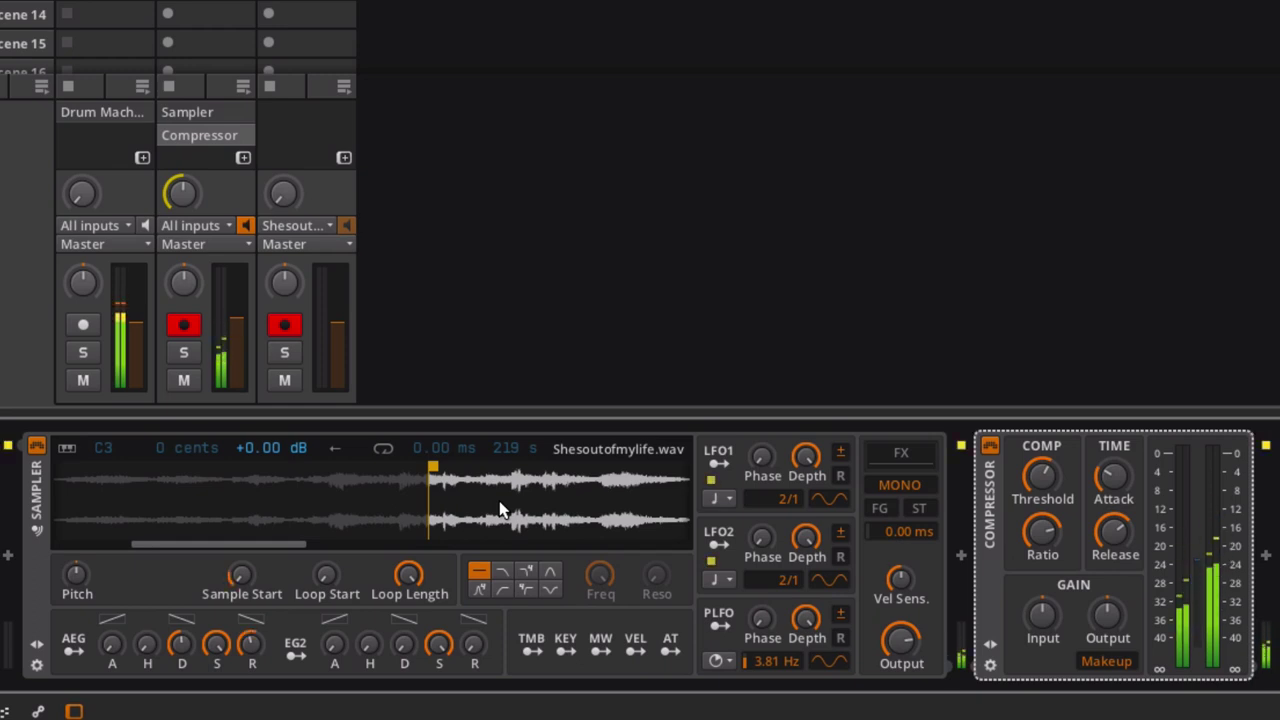
{"action": "scroll", "coordinate": [503, 510], "scroll_direction": "right", "scroll_amount": 10}
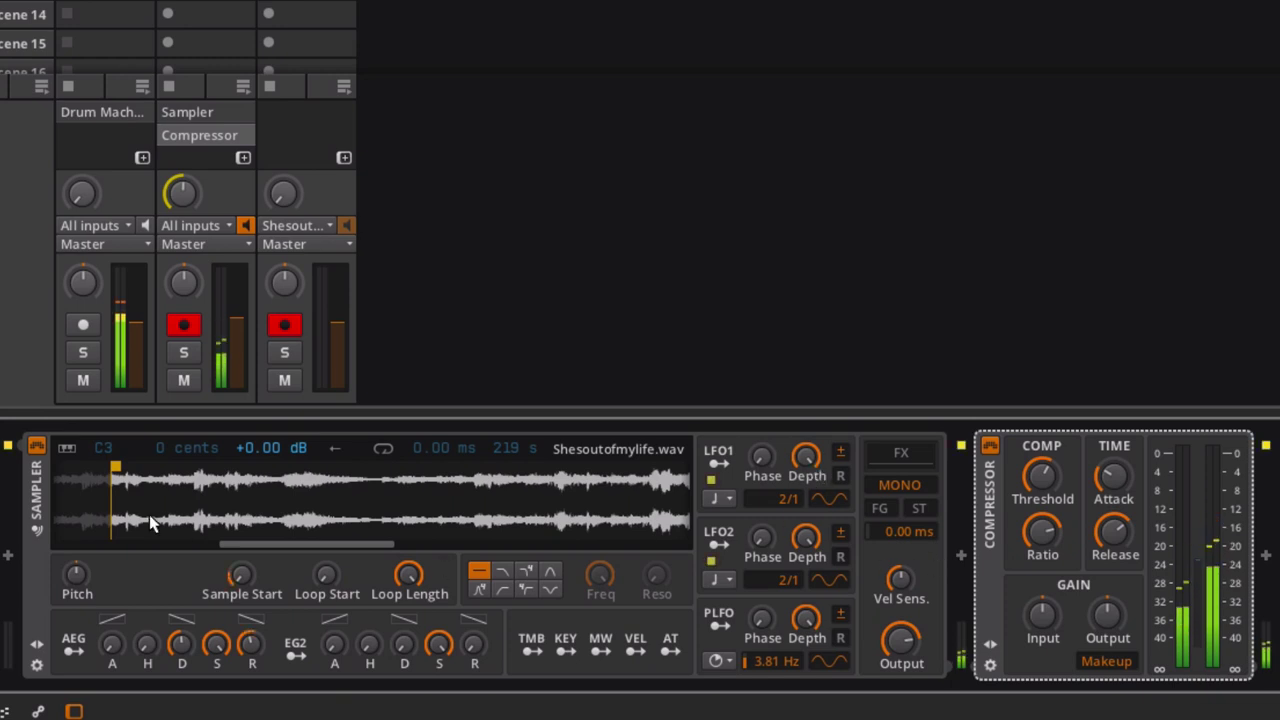
{"action": "left_click_drag", "start_coordinate": [114, 466], "coordinate": [287, 474]}
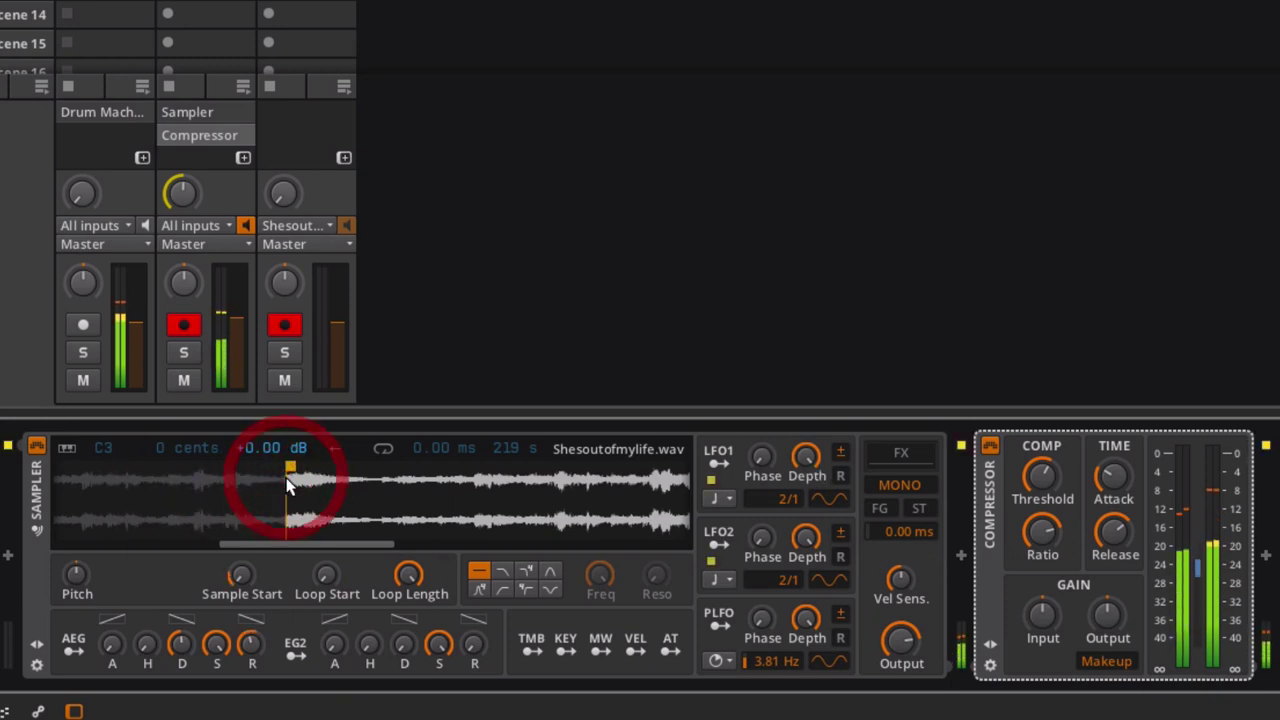
{"action": "scroll", "coordinate": [362, 516], "scroll_direction": "right", "scroll_amount": 5}
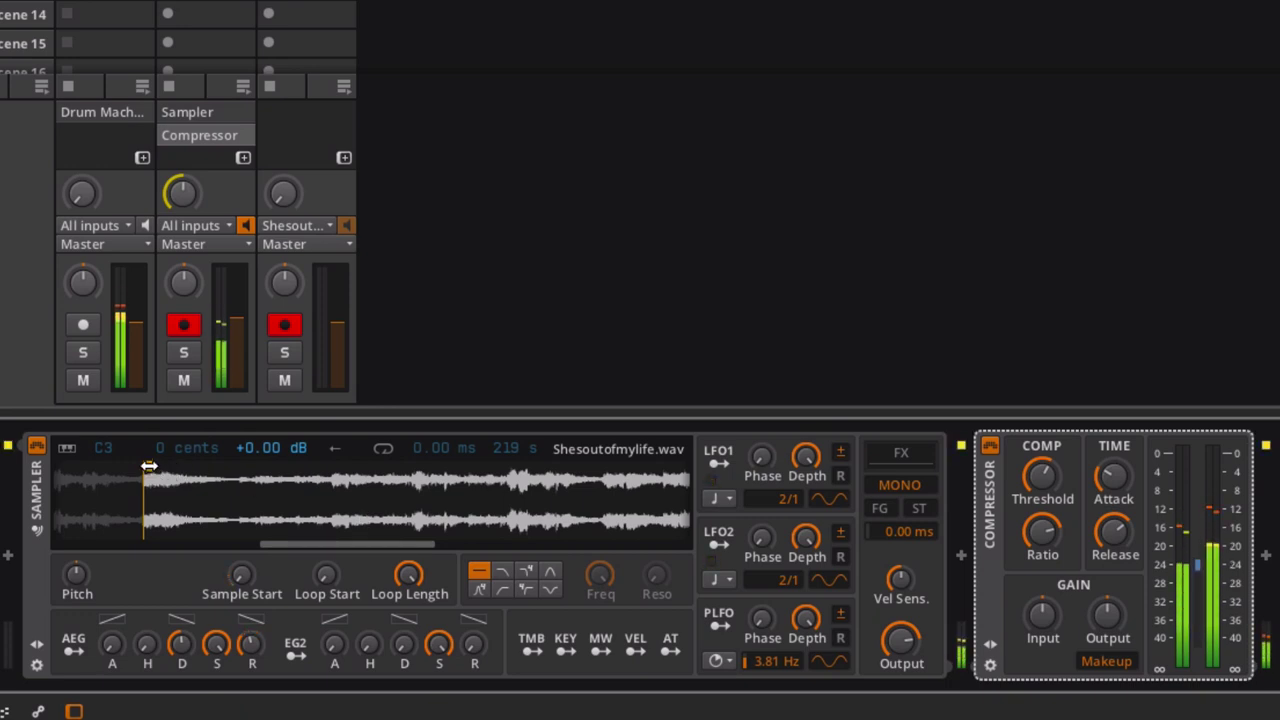
{"action": "mouse_move", "coordinate": [148, 467]}
{"action": "left_mouse_down"}
{"action": "mouse_move", "coordinate": [306, 472]}
{"action": "mouse_move", "coordinate": [336, 486]}
{"action": "left_mouse_up"}
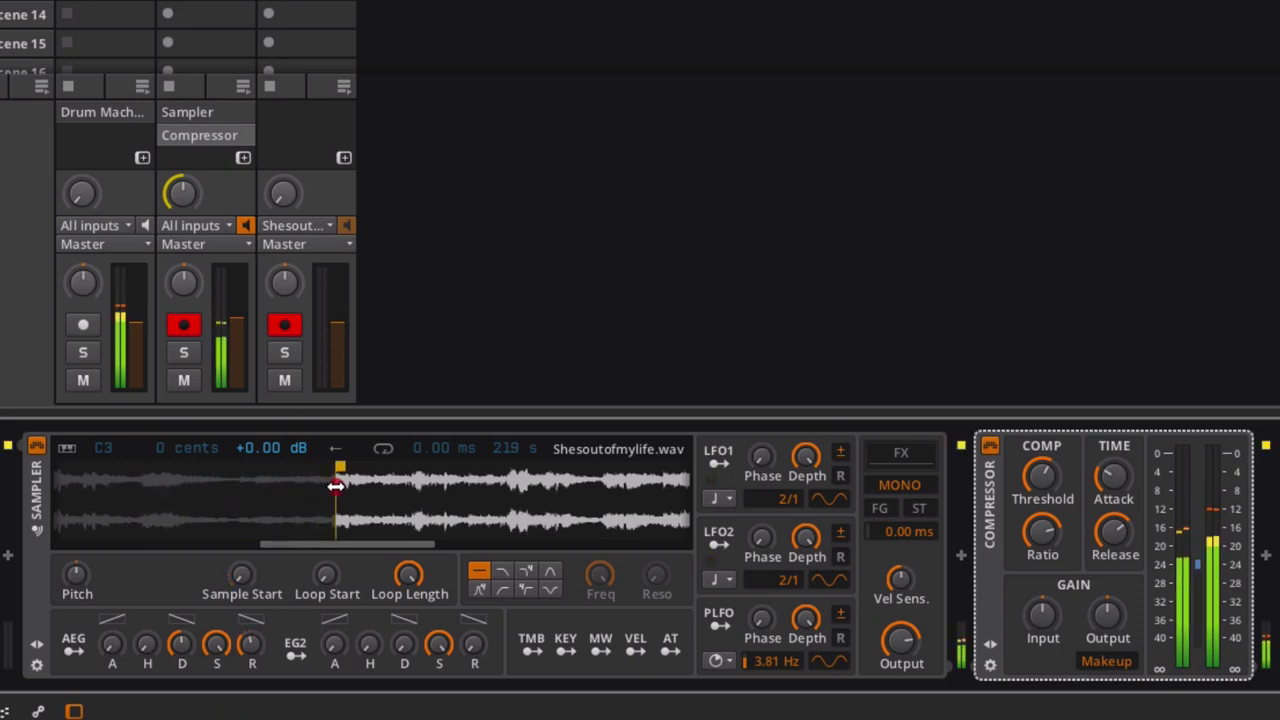
Step: Undo the last start-marker move with Ctrl+Z and reposition the marker with shorter drags
{"action": "key", "text": "ctrl+z"}
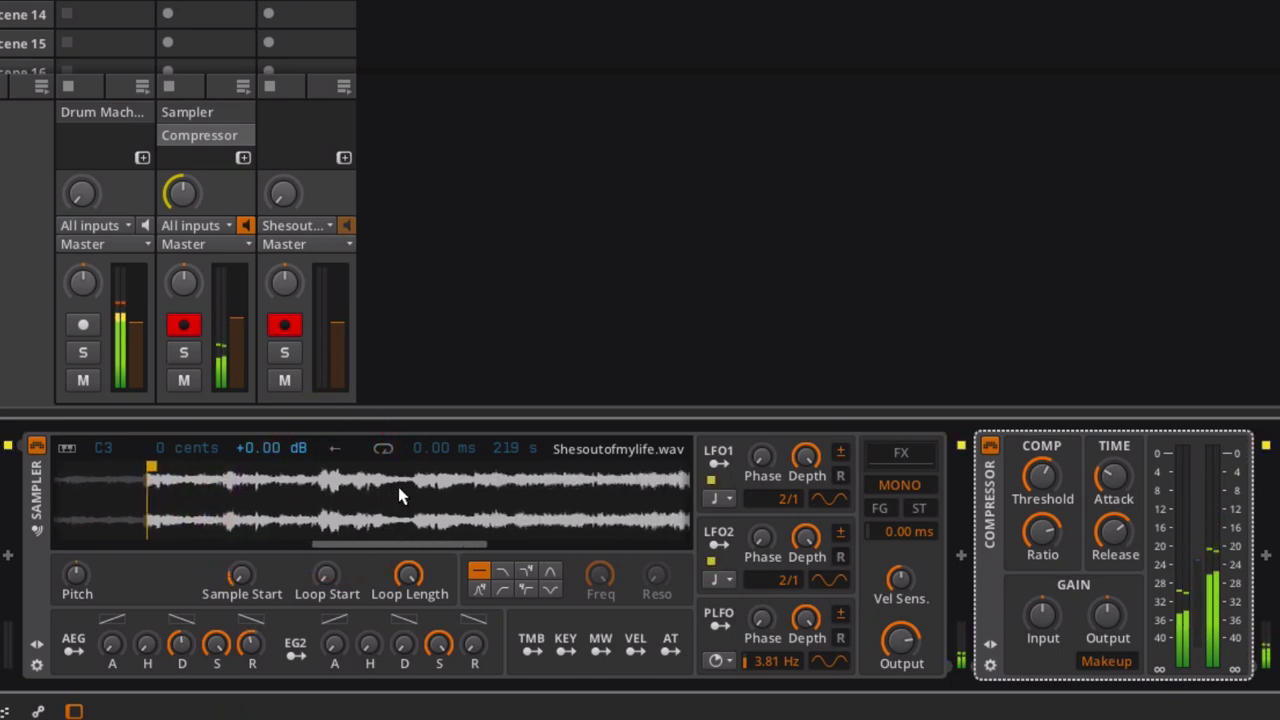
{"action": "left_click_drag", "start_coordinate": [153, 466], "coordinate": [228, 468]}
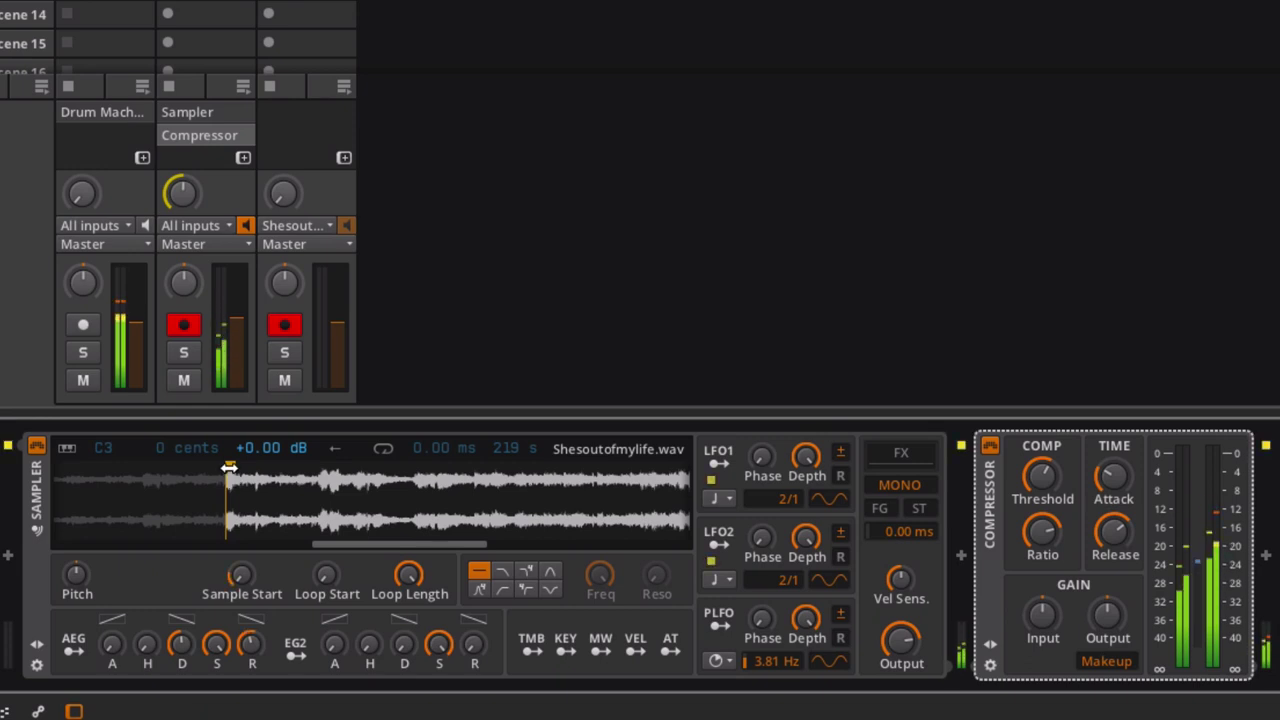
{"action": "left_click_drag", "start_coordinate": [229, 467], "coordinate": [320, 480]}
{"action": "scroll", "coordinate": [318, 485], "scroll_direction": "right", "scroll_amount": 3}
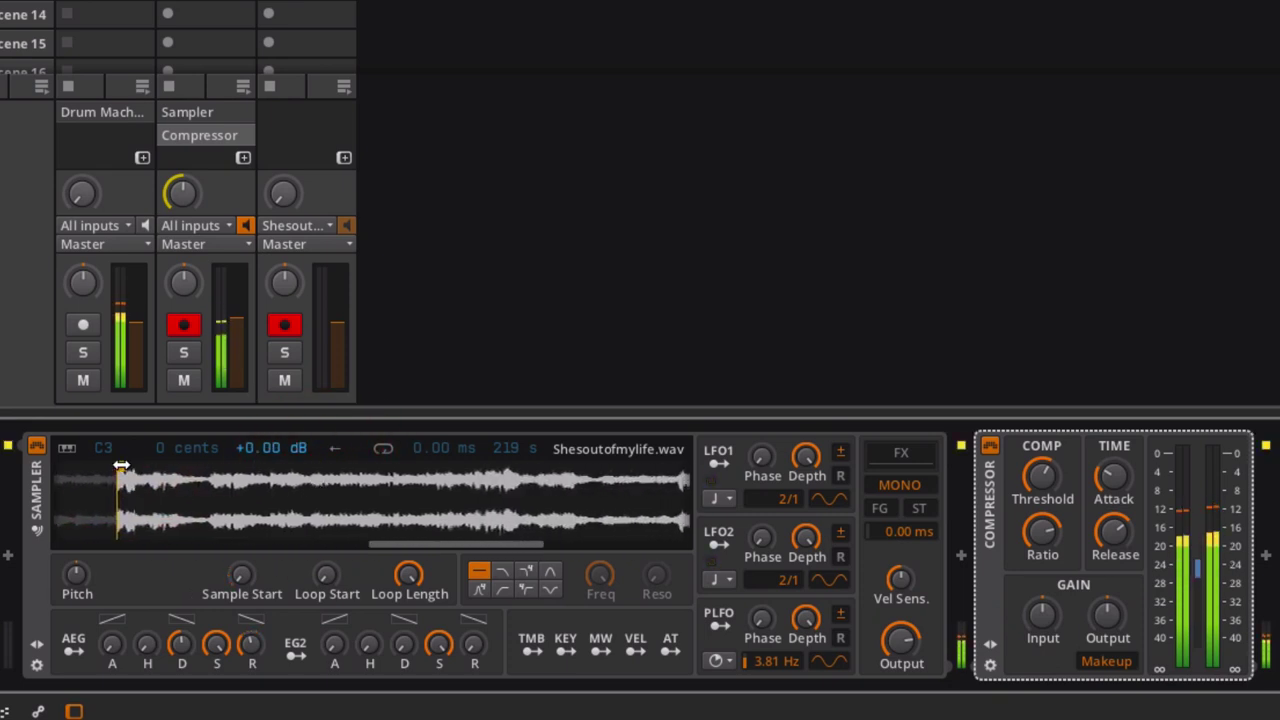
{"action": "left_click_drag", "start_coordinate": [120, 467], "coordinate": [223, 490]}
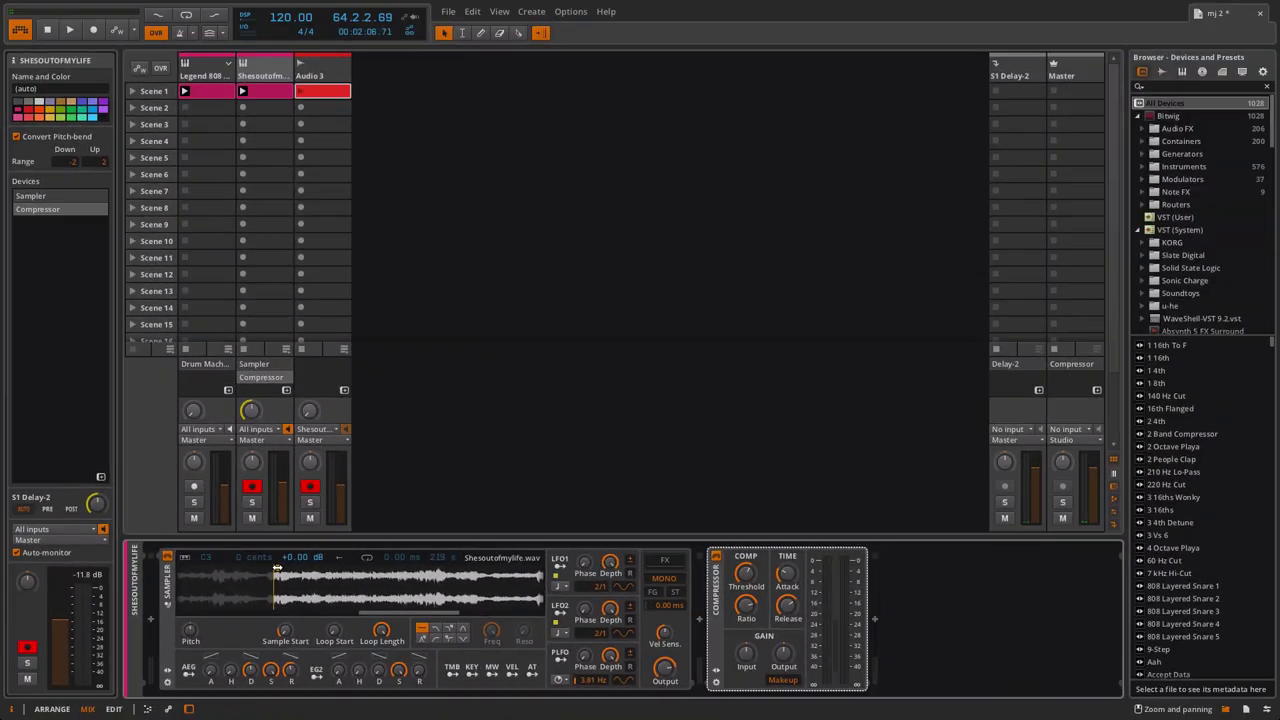
Step: Open the recorded Audio 3 clip in the editor, disarm the Audio 3 track and solo it
{"action": "double_click", "coordinate": [344, 94]}
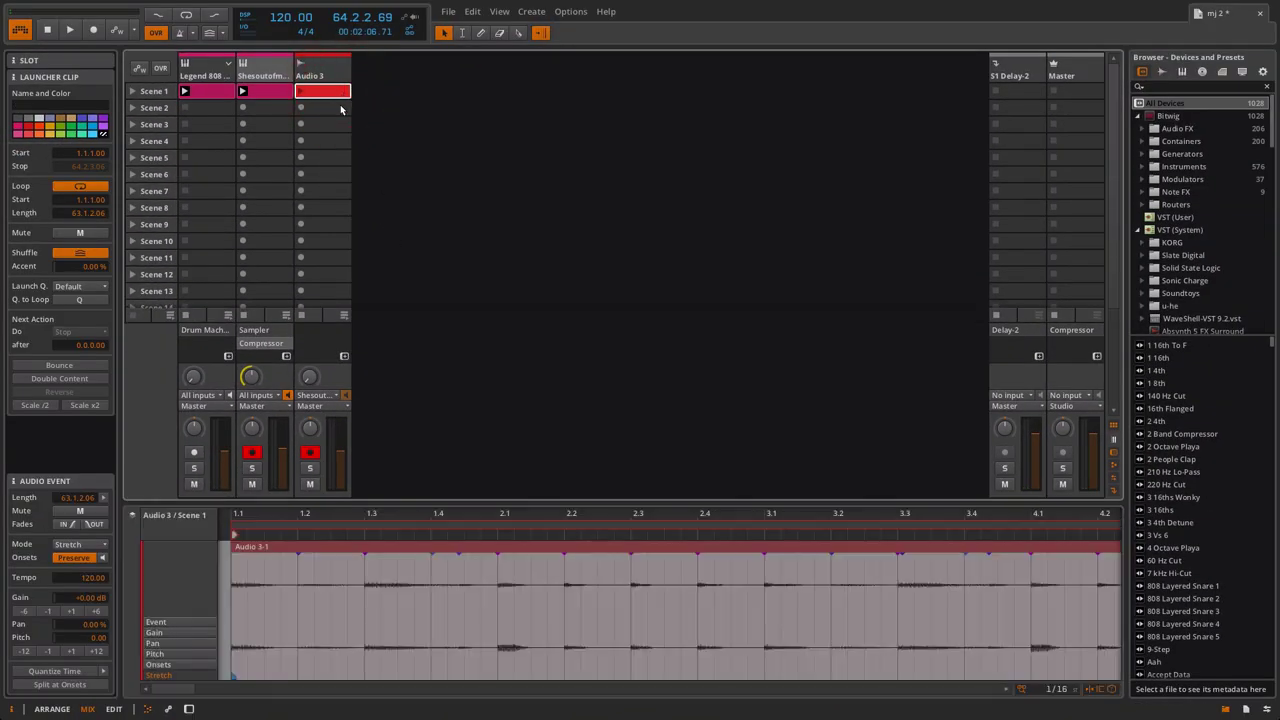
{"action": "left_click", "coordinate": [309, 468]}
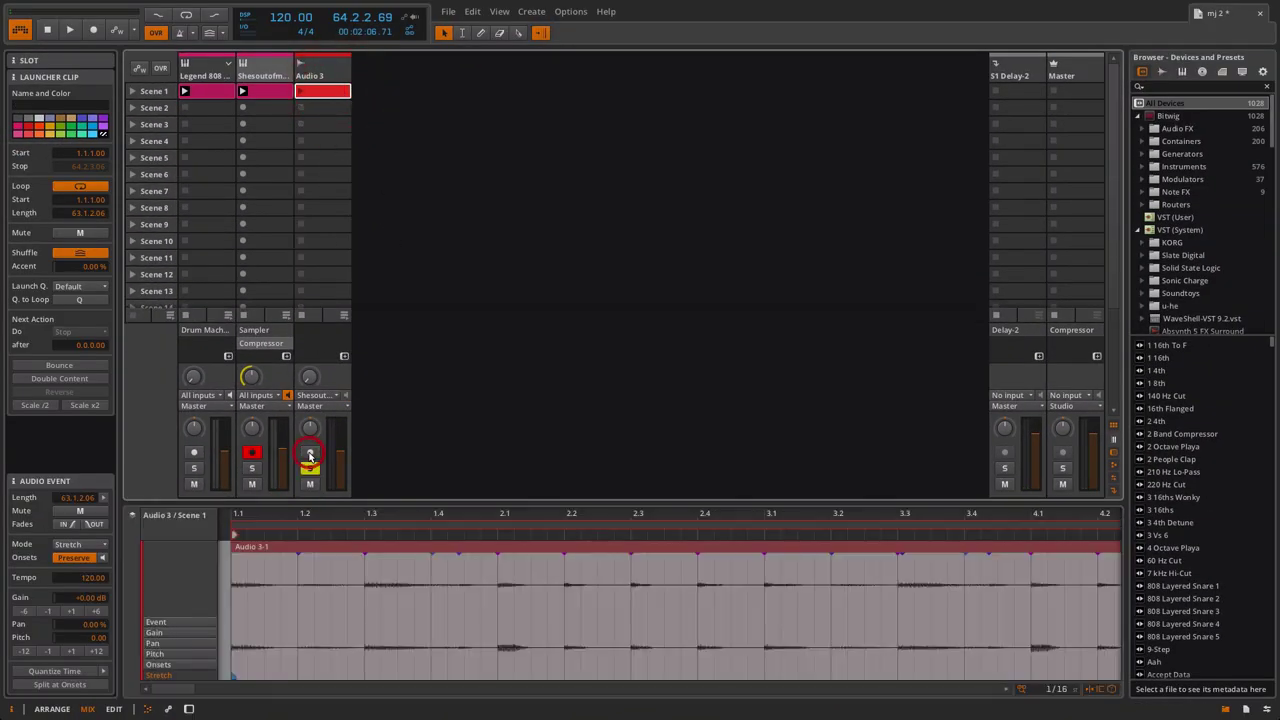
{"action": "left_click", "coordinate": [309, 452]}
Step: Play the 63-bar Audio 3-1 clip to audition the recording, then stop playback
{"action": "left_click", "coordinate": [298, 92]}
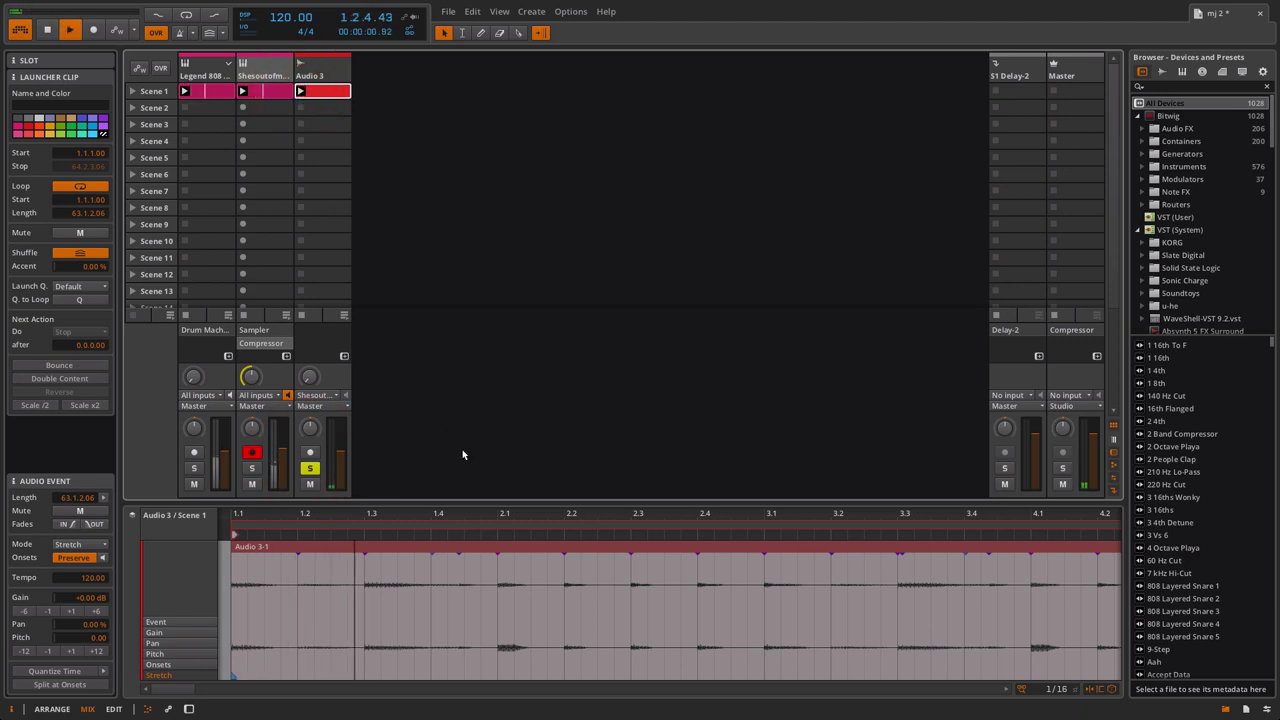
{"action": "left_click", "coordinate": [258, 532]}
{"action": "scroll", "coordinate": [670, 600], "scroll_direction": "down", "scroll_amount": 10}
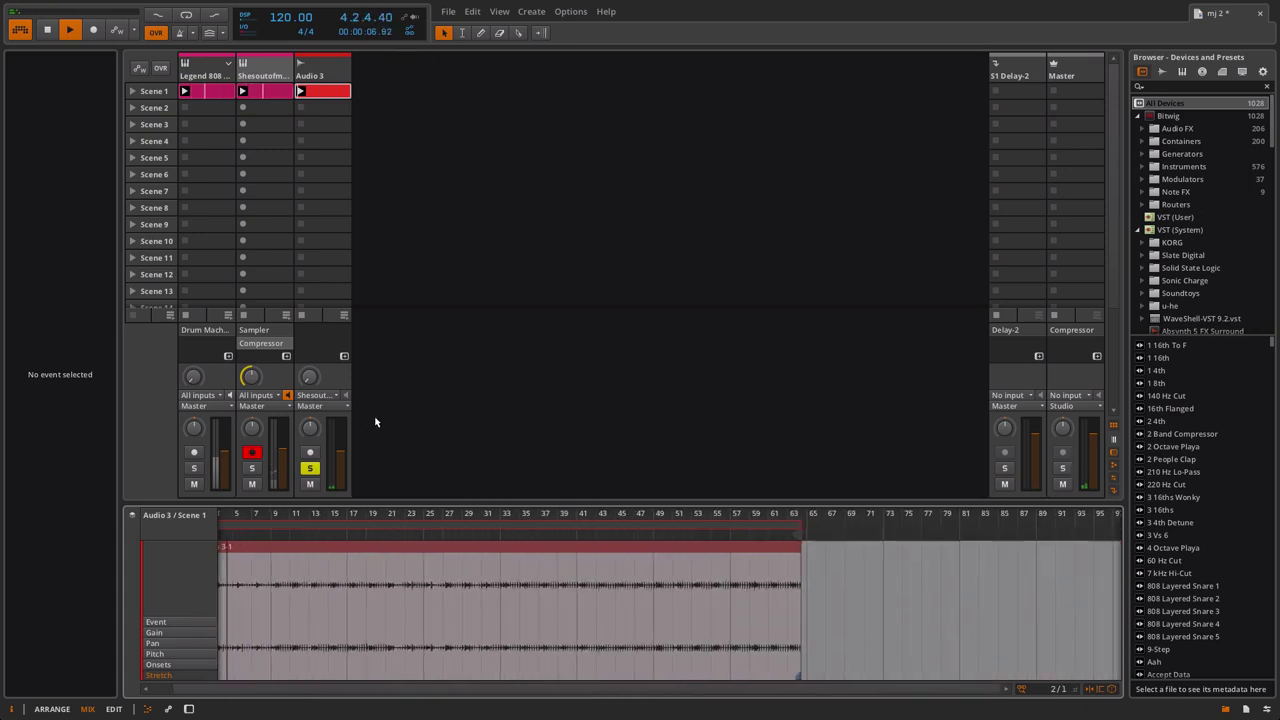
{"action": "left_click", "coordinate": [310, 378]}
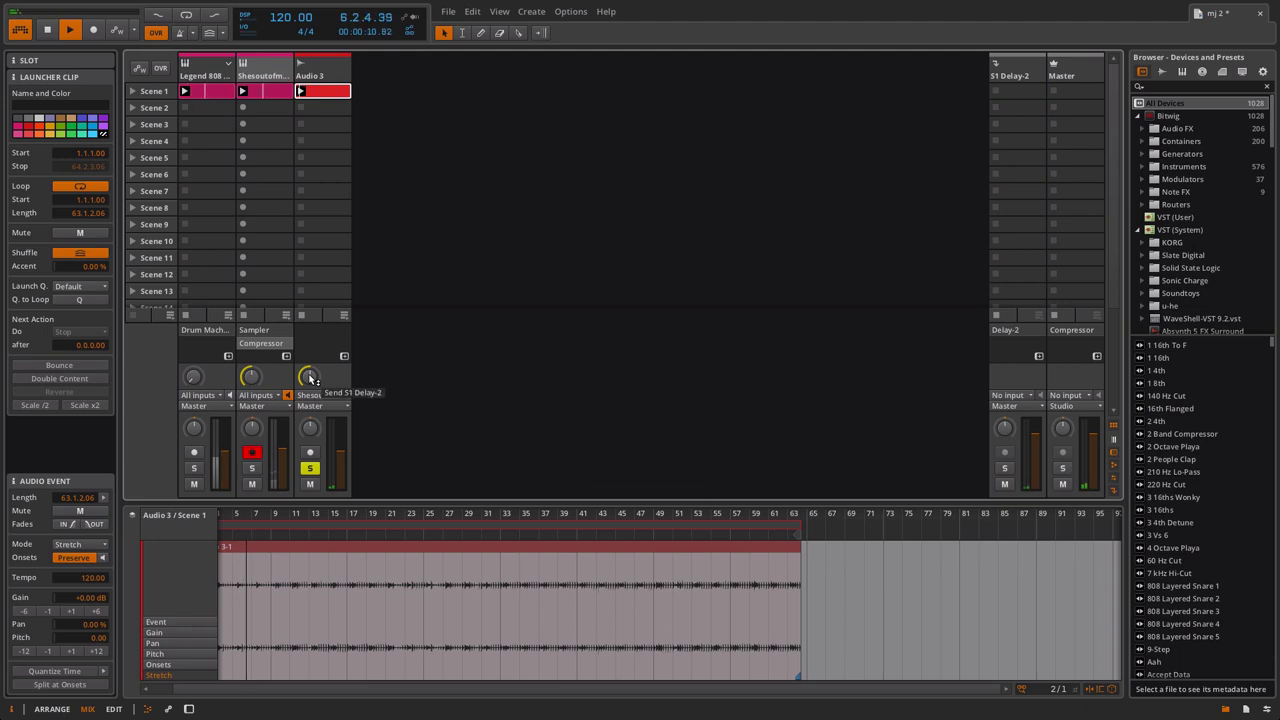
{"action": "key", "text": "XF86AudioRaiseVolume"}
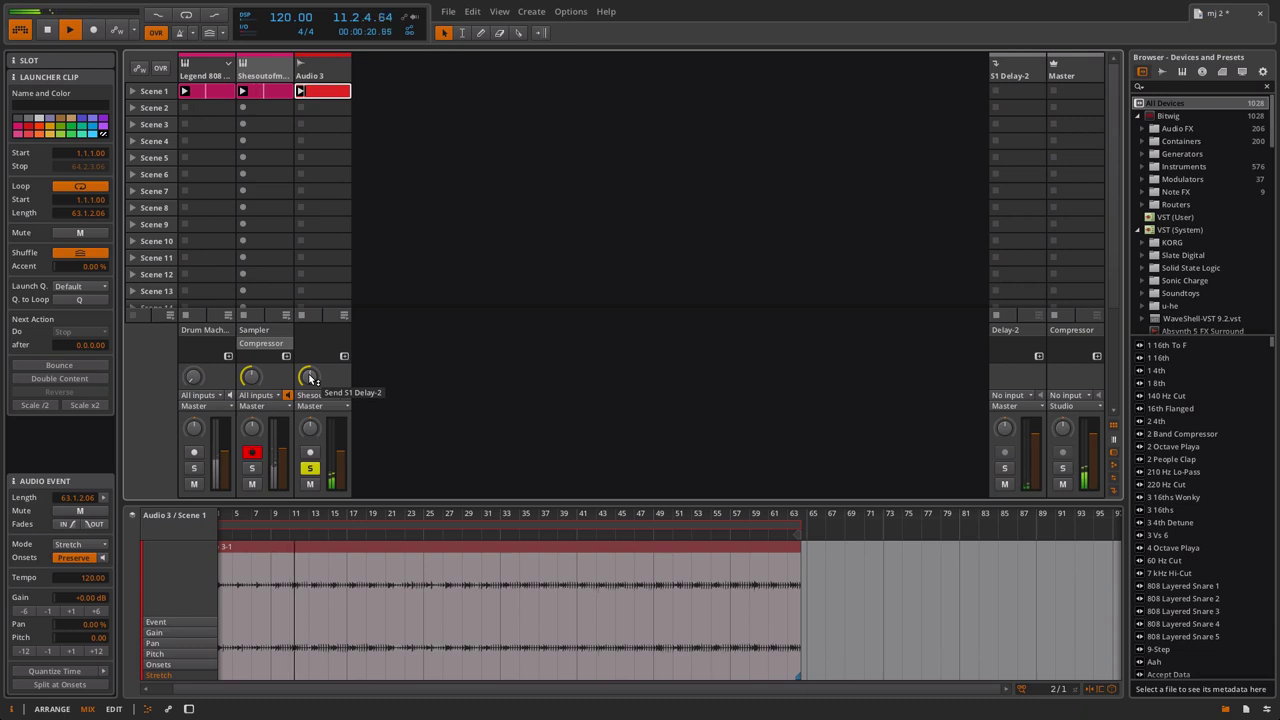
{"action": "key", "text": "space"}
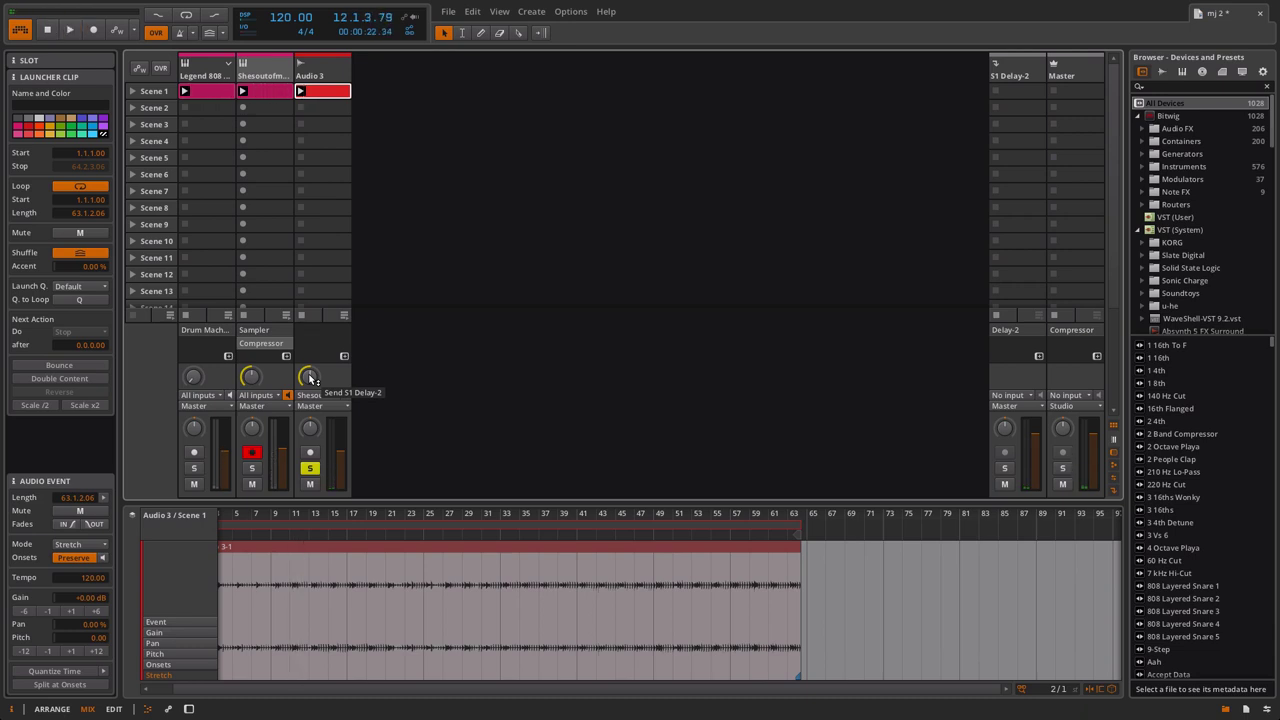
Step: Move the solo from Audio 3 to the Shesoutofmylife track, launch its clip and show its devices
{"action": "left_click", "coordinate": [310, 468]}
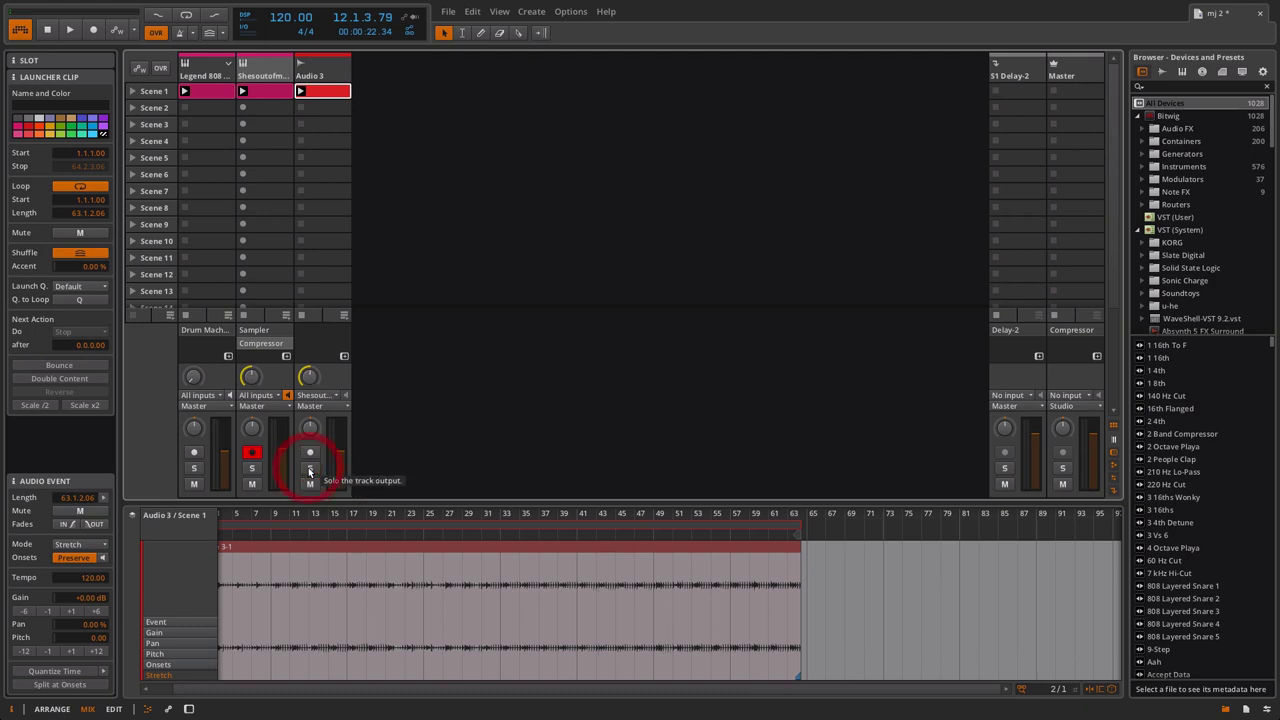
{"action": "left_click", "coordinate": [252, 468]}
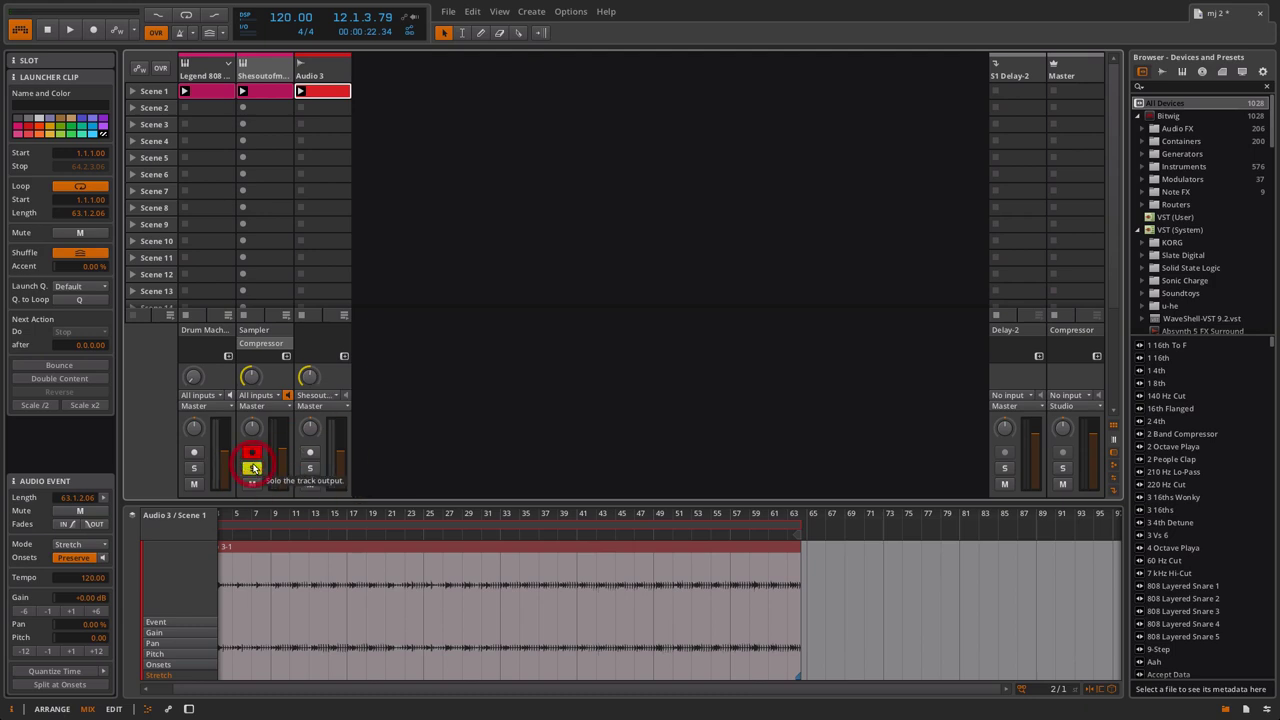
{"action": "left_click", "coordinate": [242, 91]}
{"action": "double_click", "coordinate": [250, 66]}
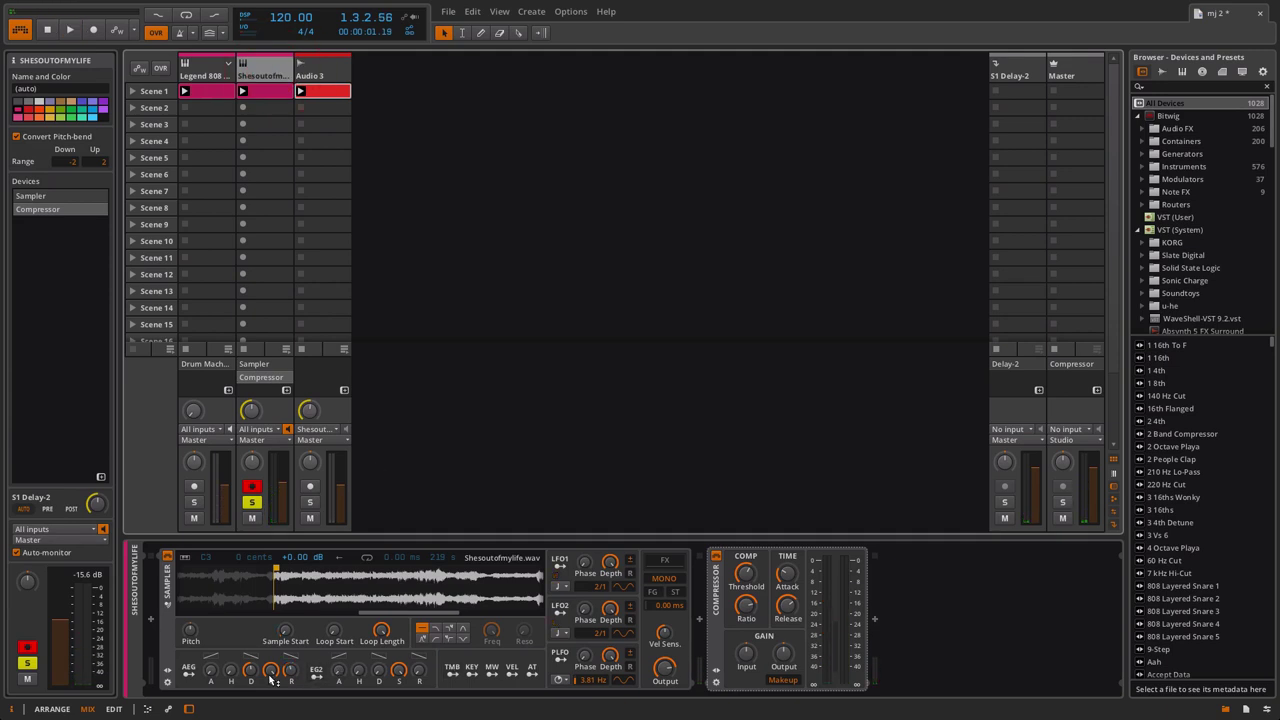
Step: Raise the Sampler's AEG attack to about 3.16 ms, audition it, then unsolo the track
{"action": "left_click", "coordinate": [211, 674]}
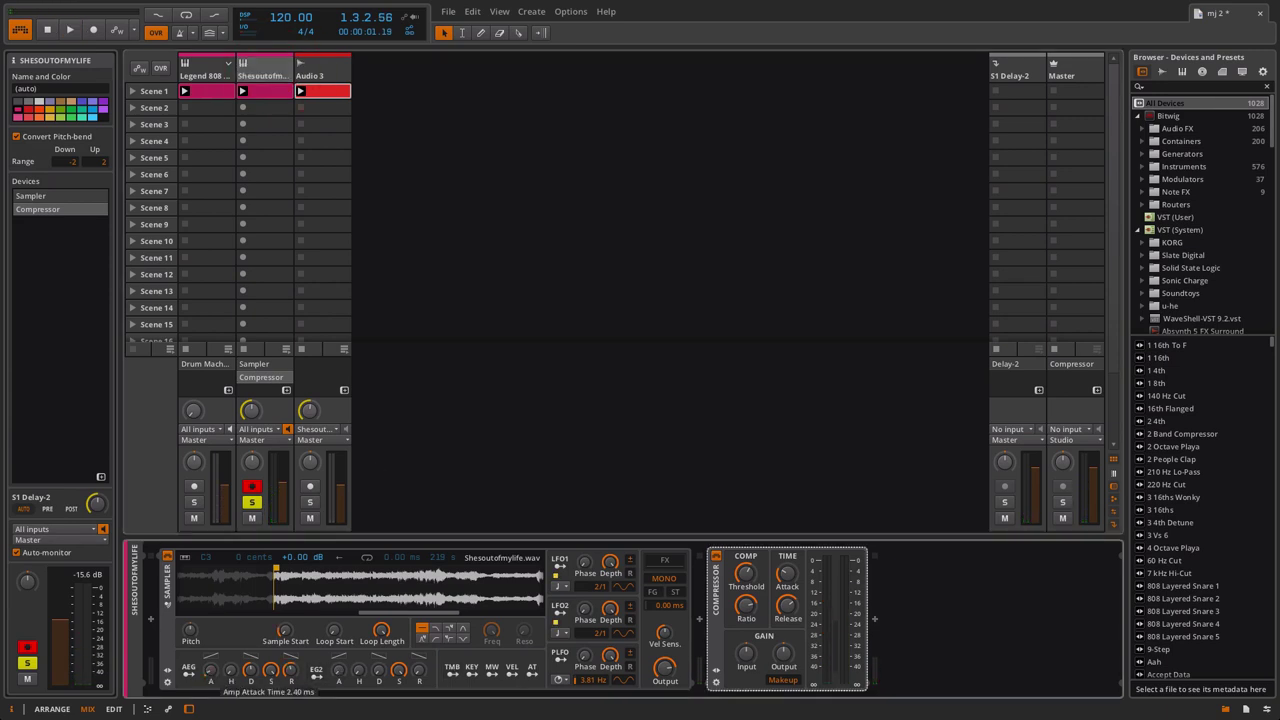
{"action": "left_click_drag", "start_coordinate": [211, 674], "coordinate": [211, 668]}
{"action": "key", "text": "space"}
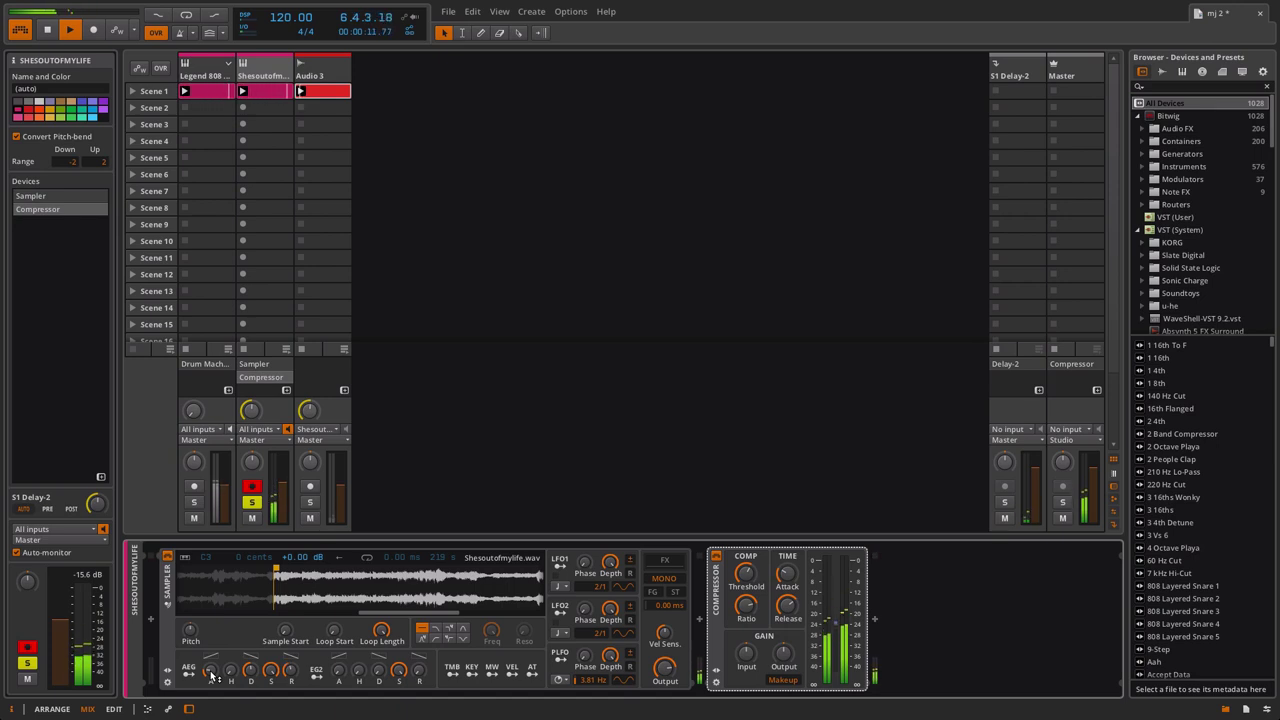
{"action": "left_click", "coordinate": [211, 675]}
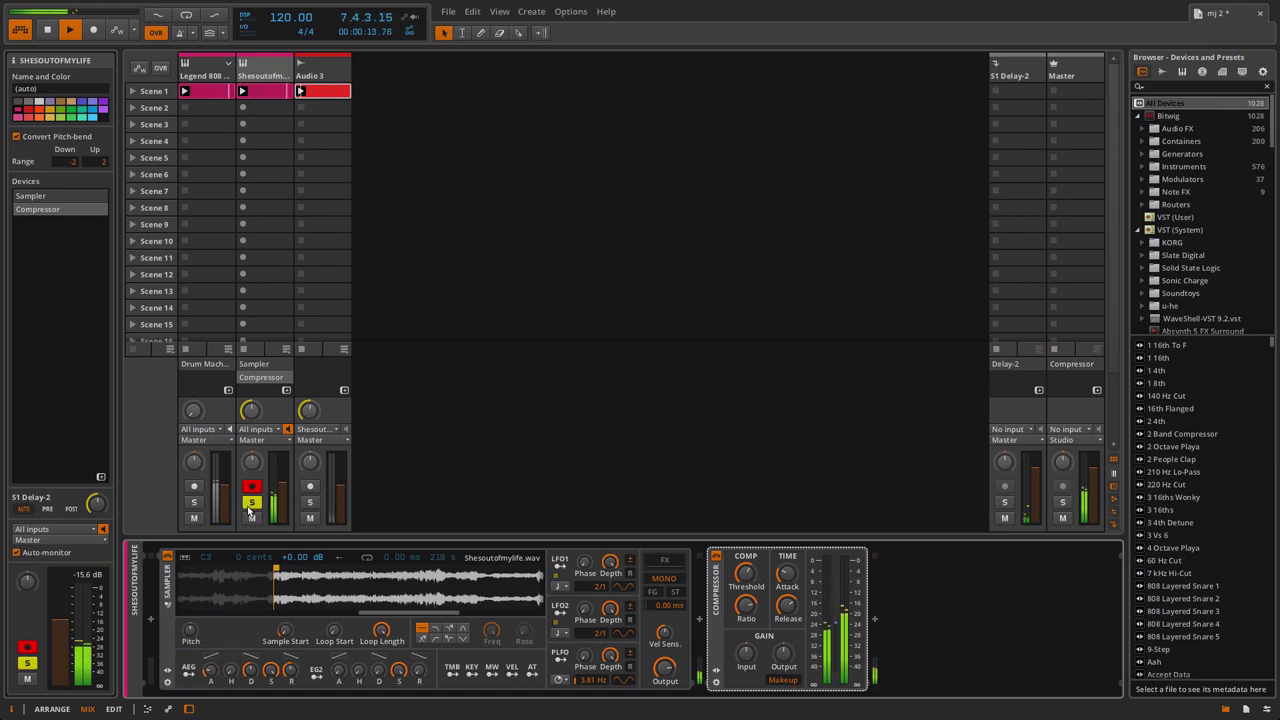
{"action": "left_click", "coordinate": [252, 502]}
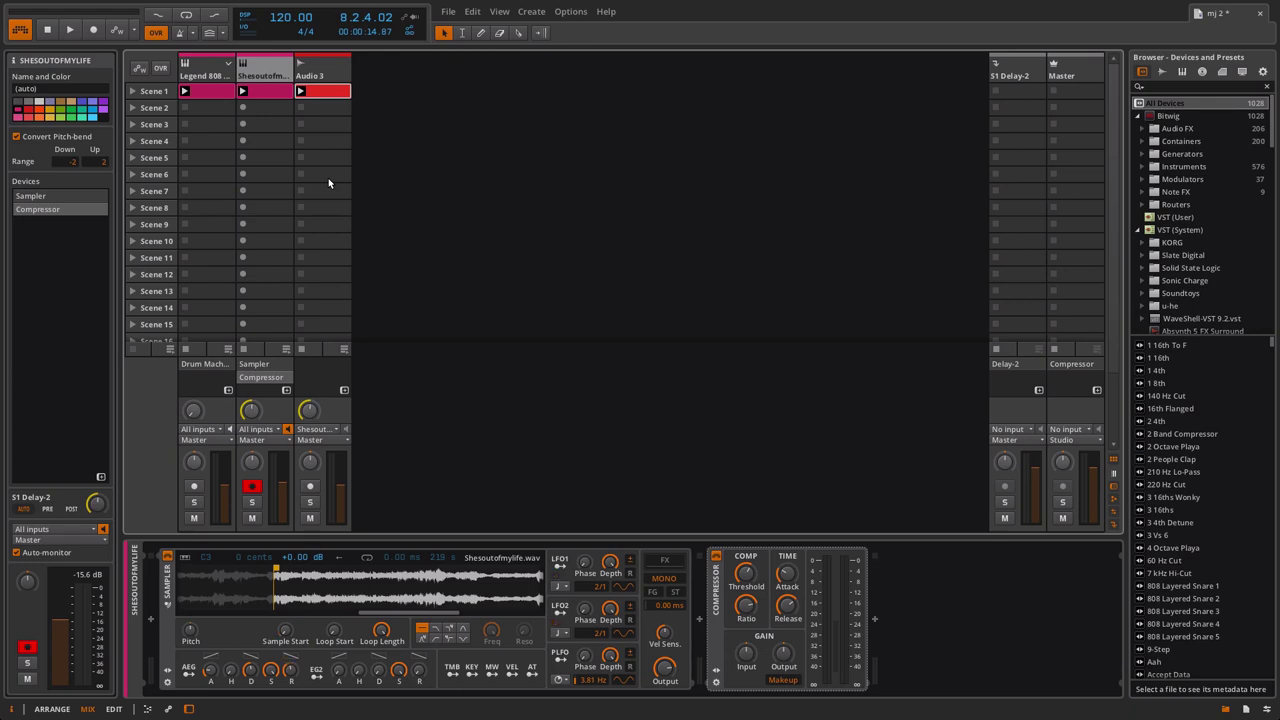
{"action": "double_click", "coordinate": [333, 91]}
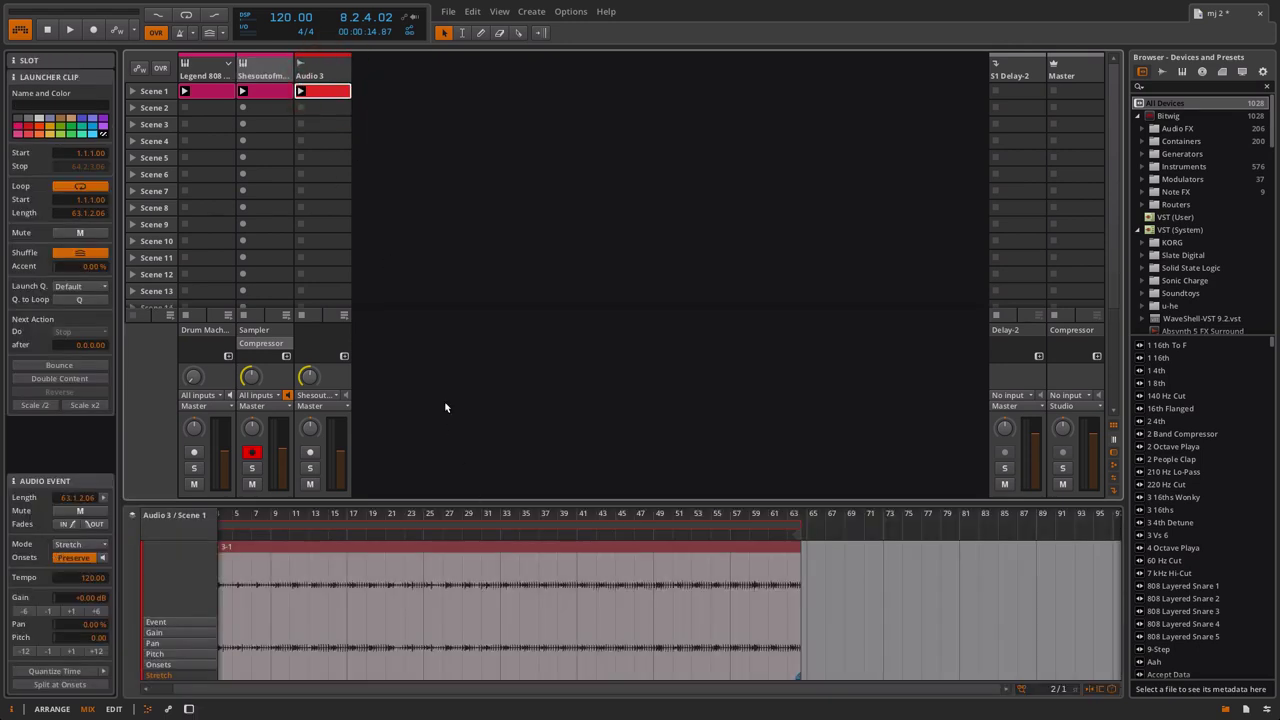
{"action": "left_click", "coordinate": [271, 67]}
{"action": "left_click", "coordinate": [322, 75]}
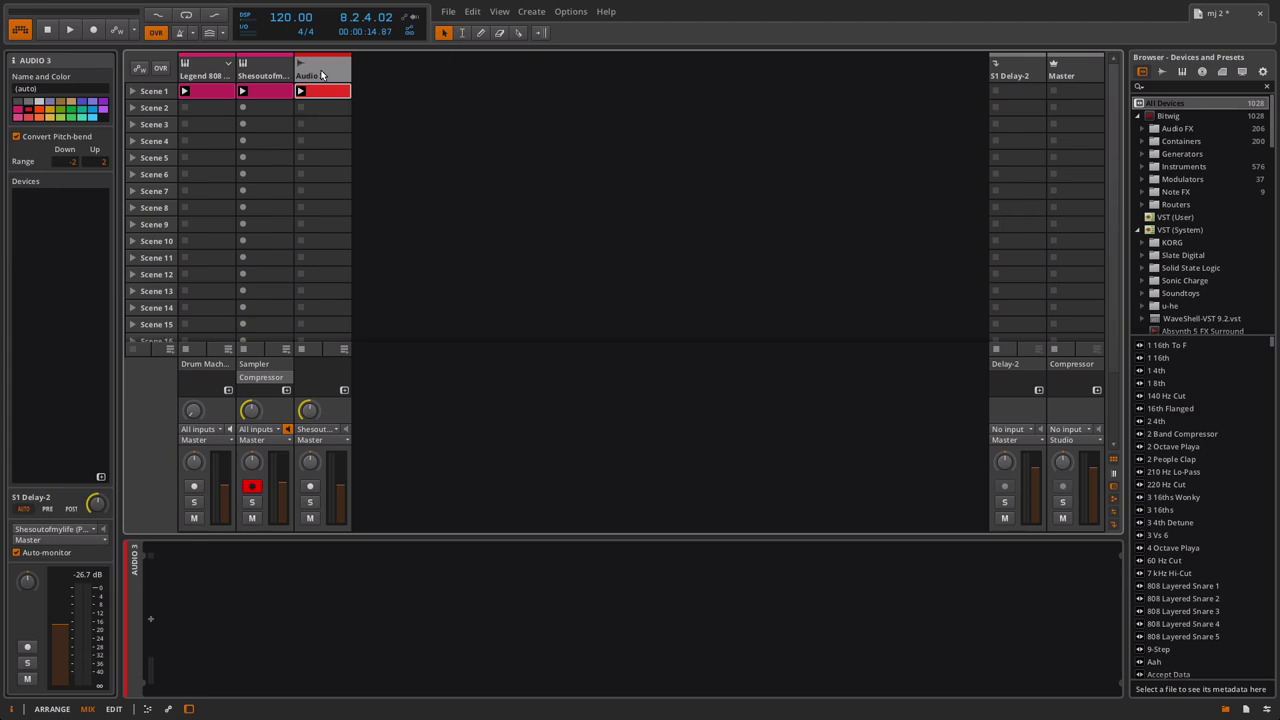
{"action": "left_click", "coordinate": [272, 62]}
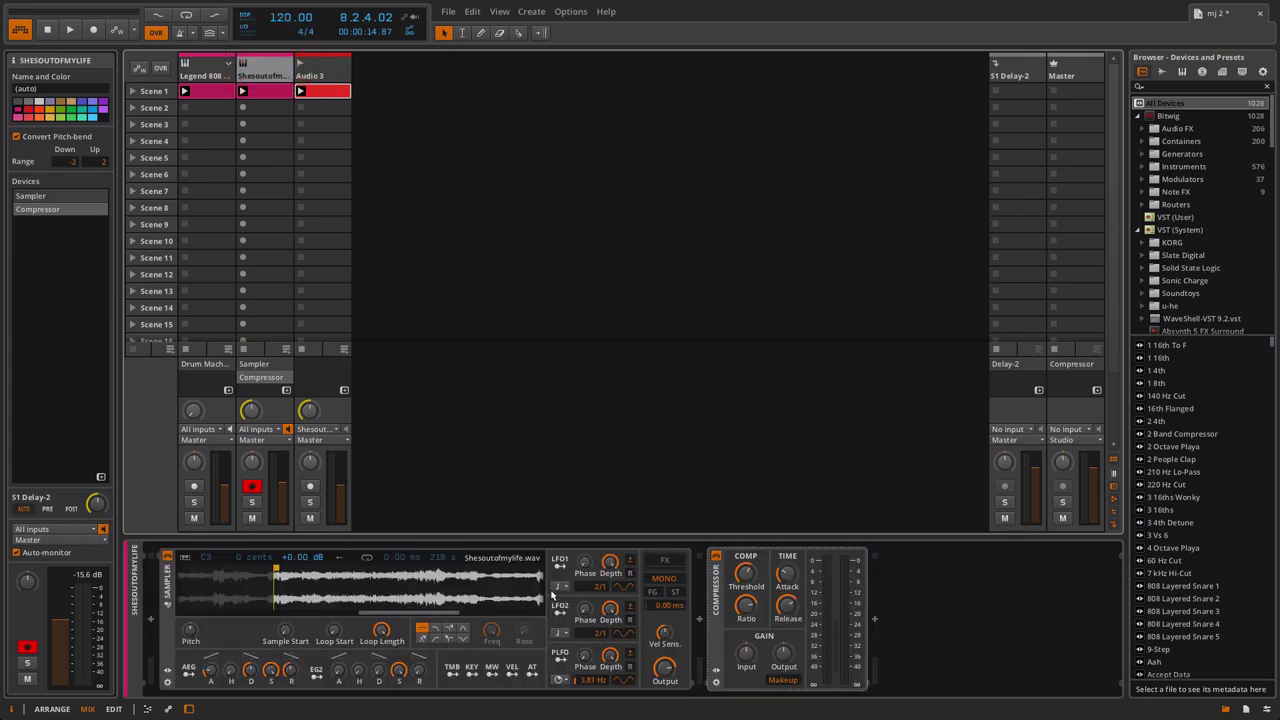